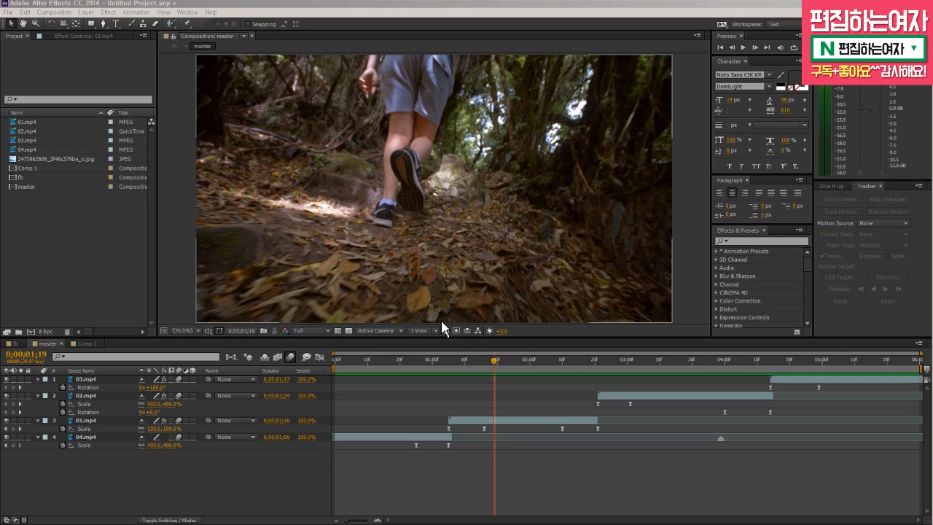
- Play the master composition and scrub to 0;00;05;12 to review the transitions between the clips
left_click(416, 484)
key("space")
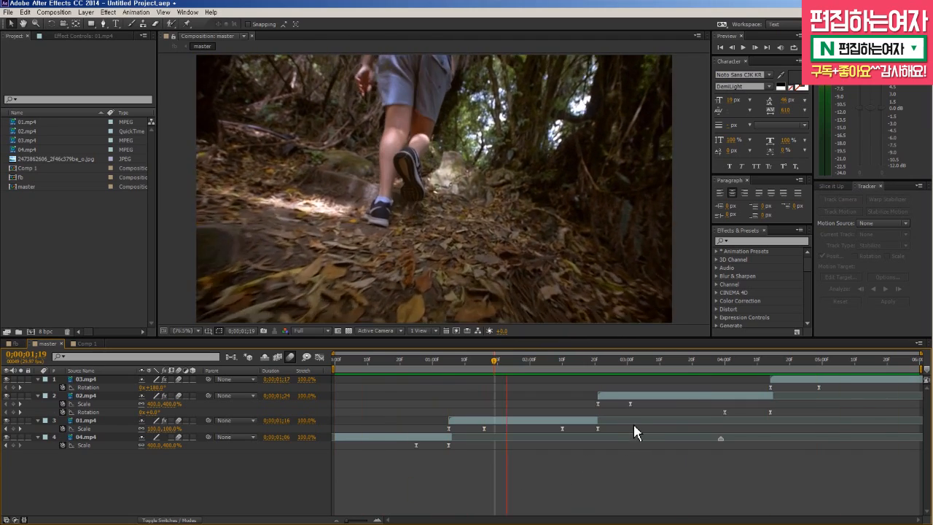
key("space")
left_click_drag(448, 360, 863, 400)
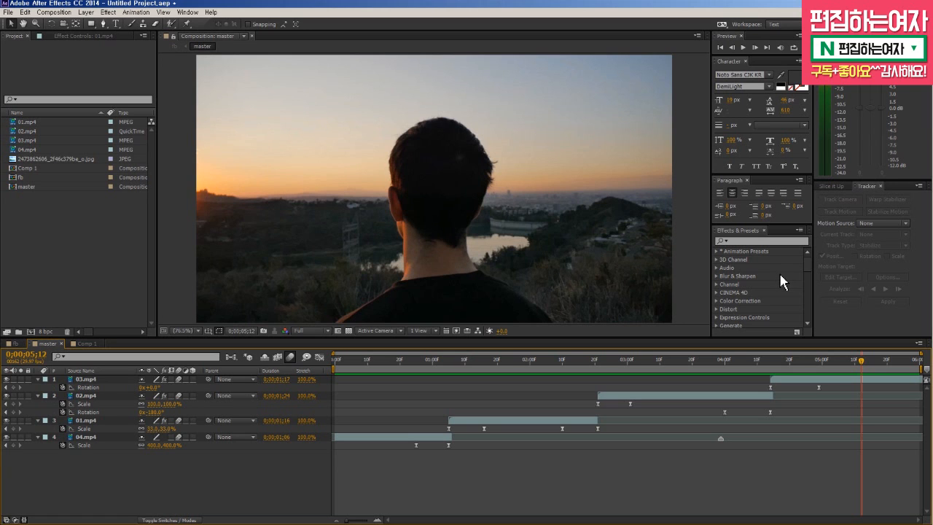
- Set the master composition's work area from about 0;00;00;16 to 0;00;01;24 and run a RAM preview
left_click_drag(403, 359, 387, 363)
key("b")
left_click_drag(492, 360, 510, 364)
key("n")
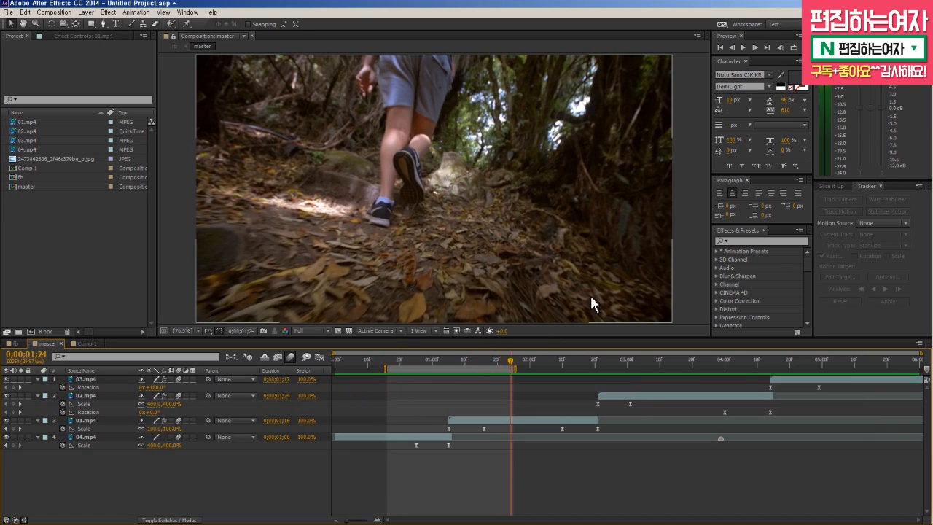
key("KP_0")
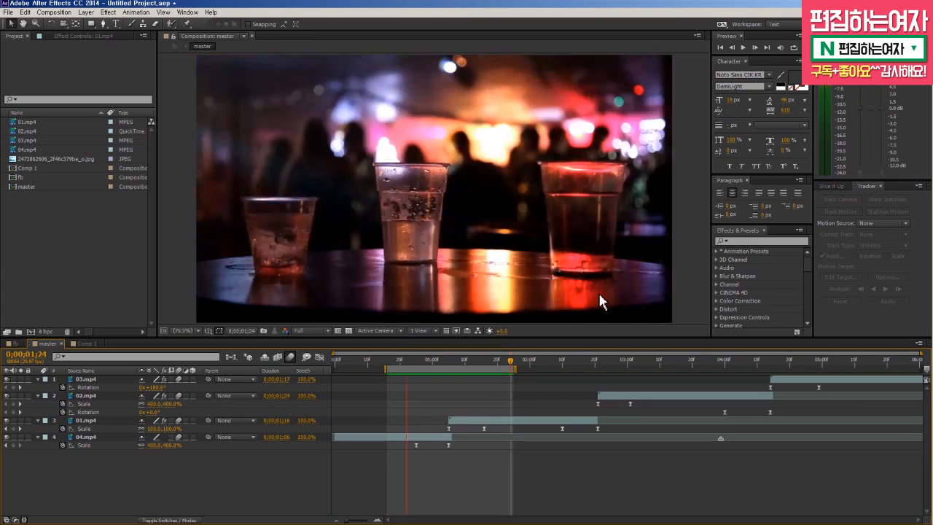
- Extend the work area's end to about 0;00;03;10 and preview the longer range
left_click_drag(515, 368, 658, 368)
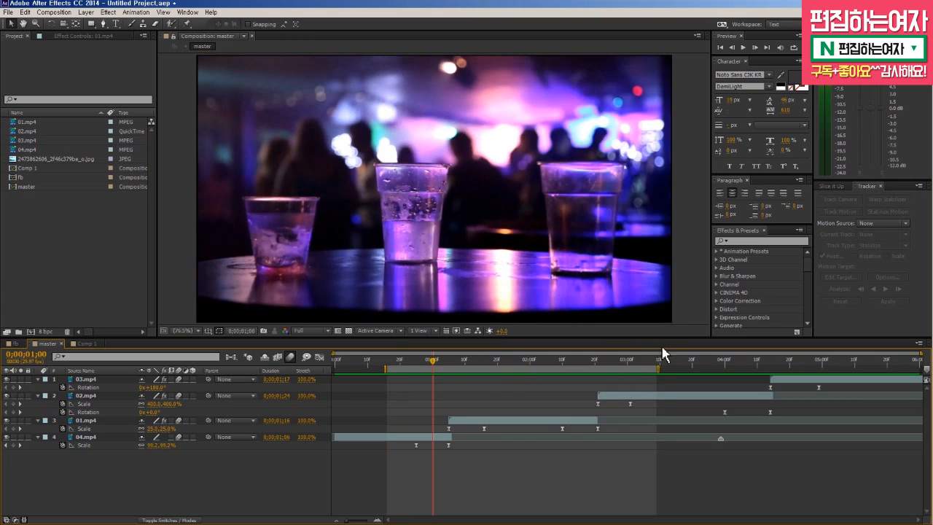
key("KP_0")
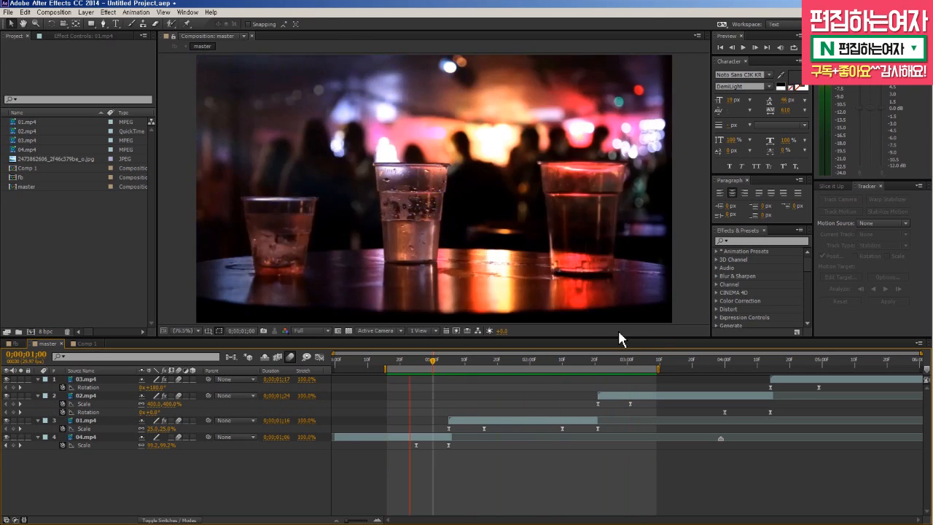
key("space")
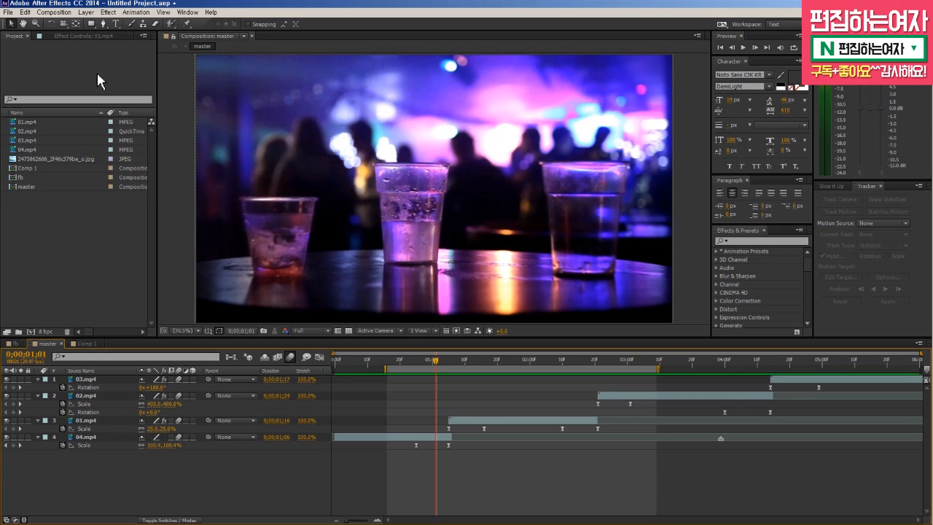
- Start a new composition with a width of 1280 px and a height of 720 px
left_click(54, 12)
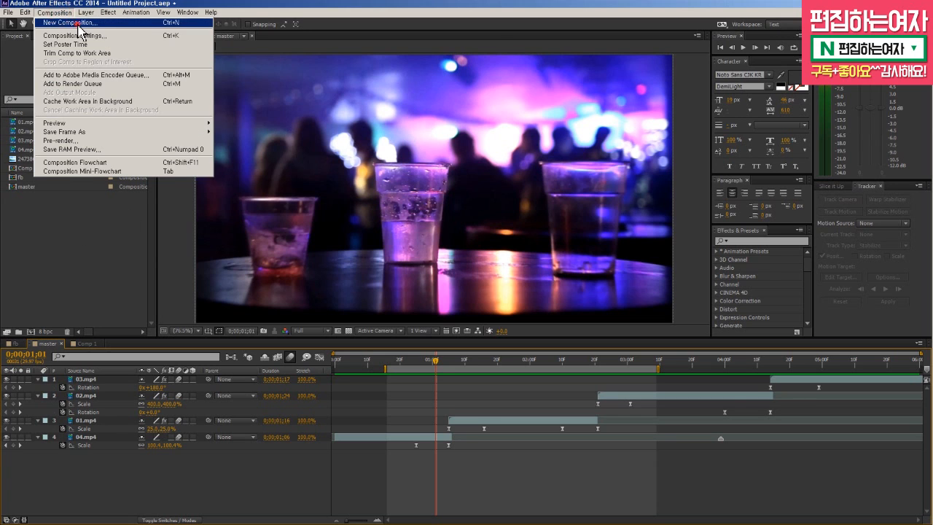
left_click(73, 22)
left_click_drag(399, 42, 437, 97)
left_click(365, 161)
type("1280")
key("Tab")
type("720")
key("Tab")
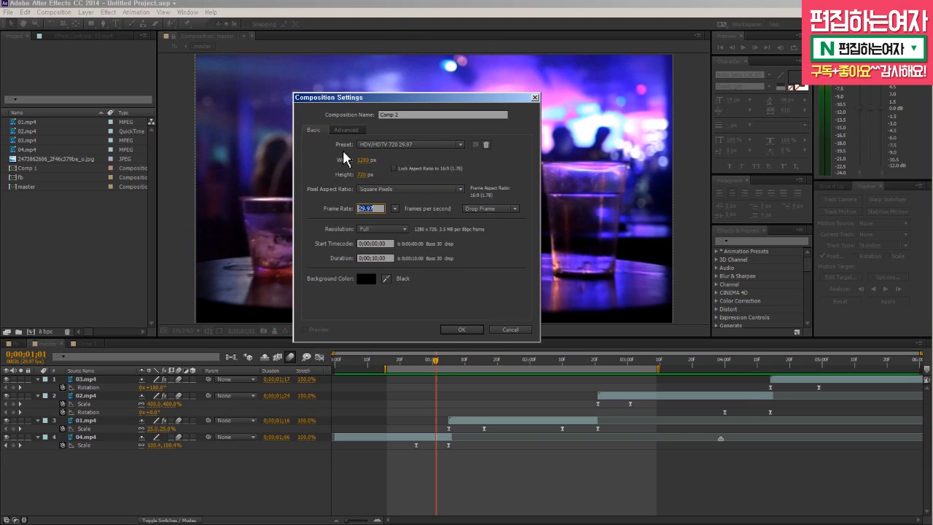
- Give the new composition a duration of 10 seconds, name it "all" and create it
key("Tab")
key("Tab")
key("Tab")
key("Tab")
type("1")
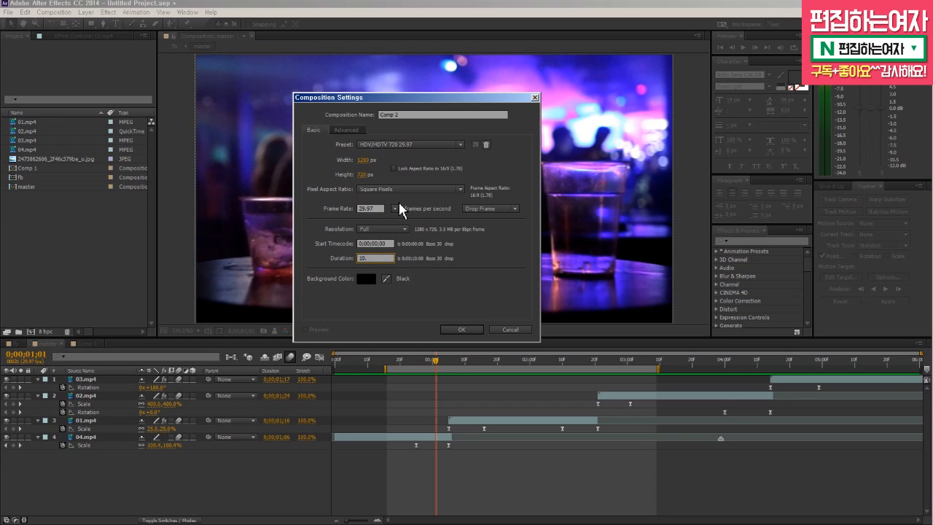
left_click(405, 114)
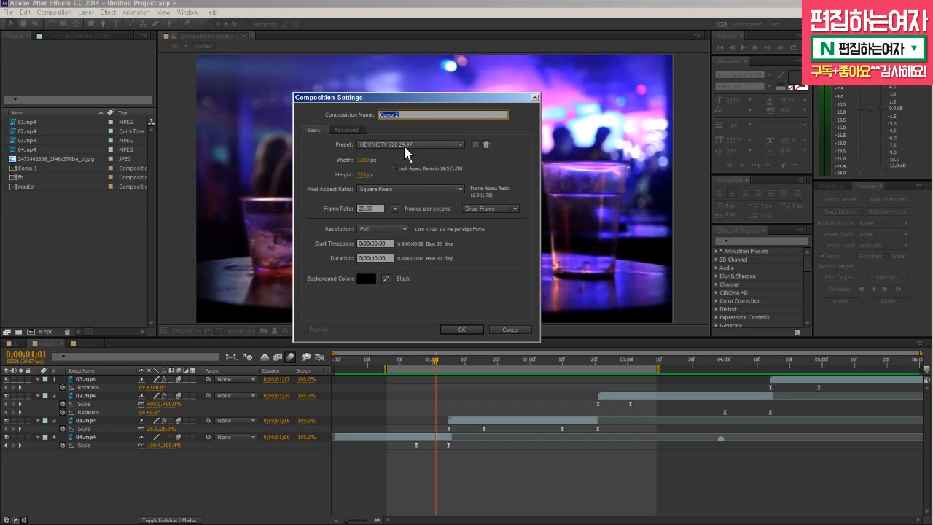
type("all")
key("Return")
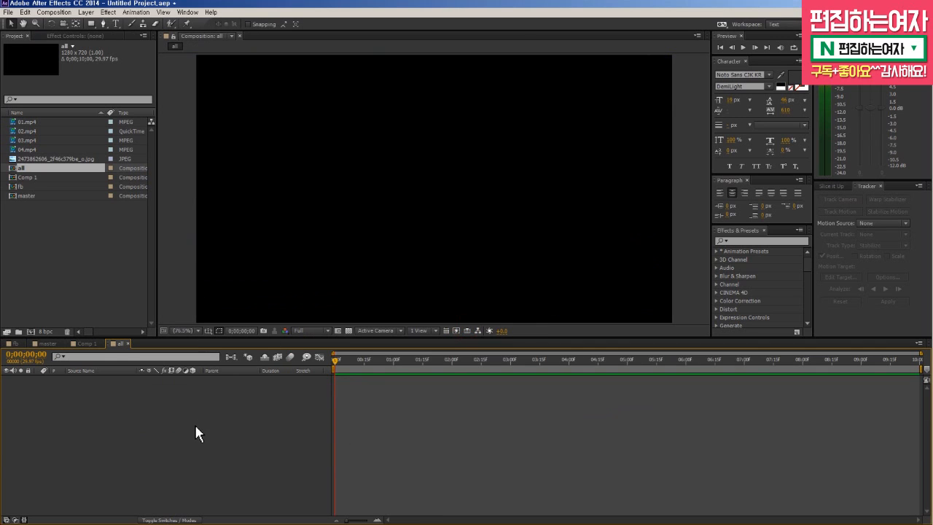
- Copy the four video layers from the master composition and paste them into the all composition
left_click(48, 343)
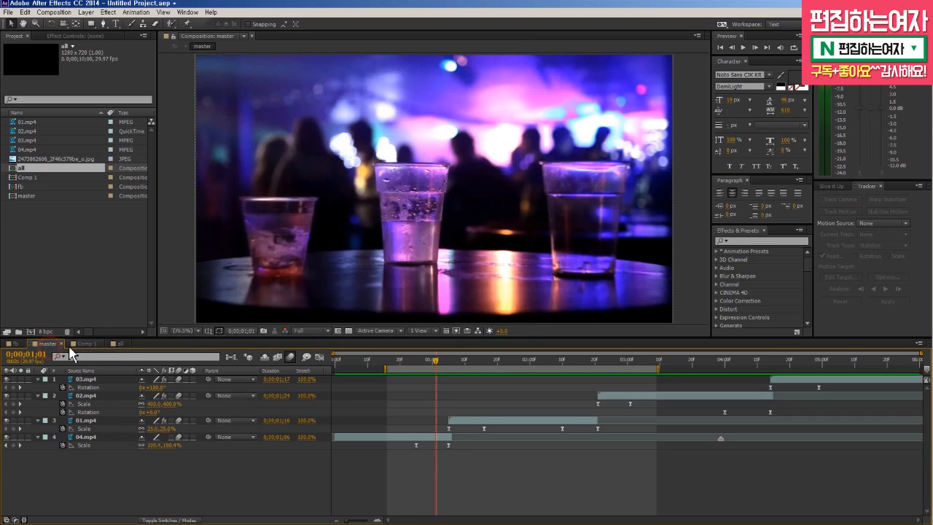
left_click(121, 345)
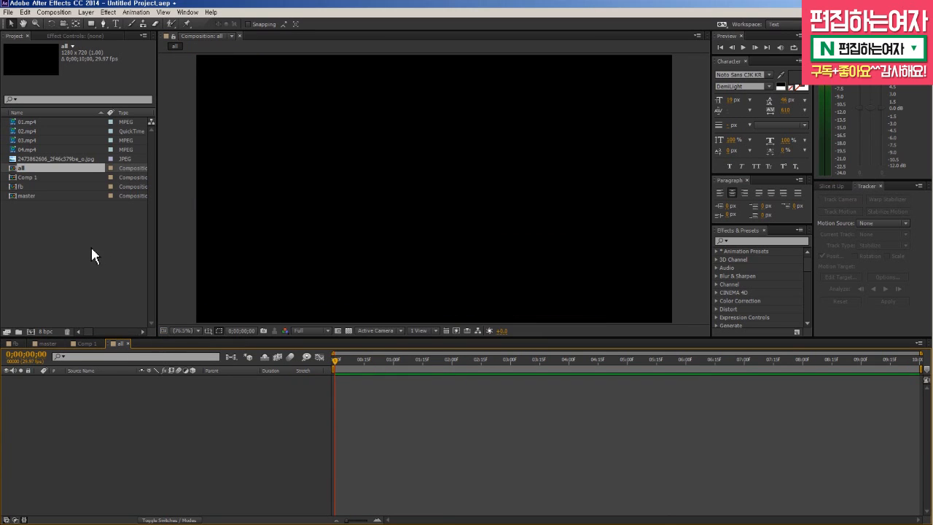
left_click(93, 347)
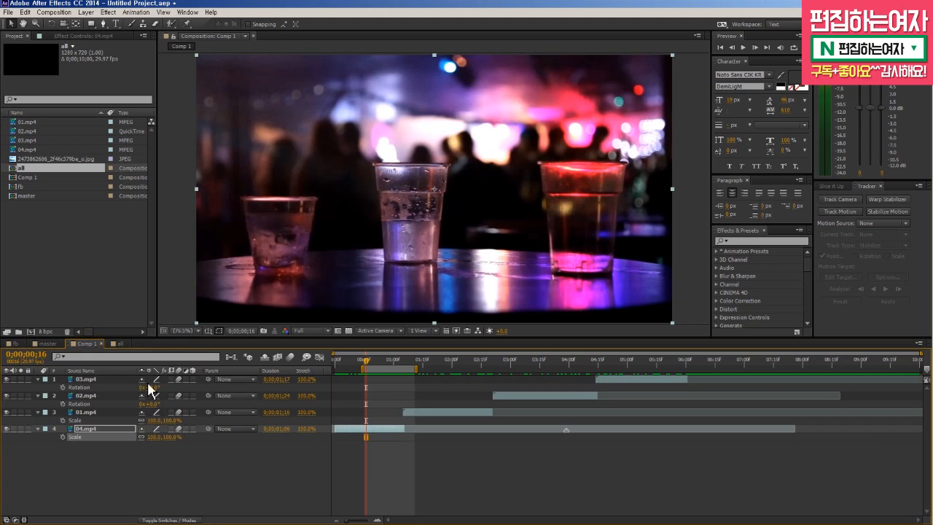
left_click(47, 343)
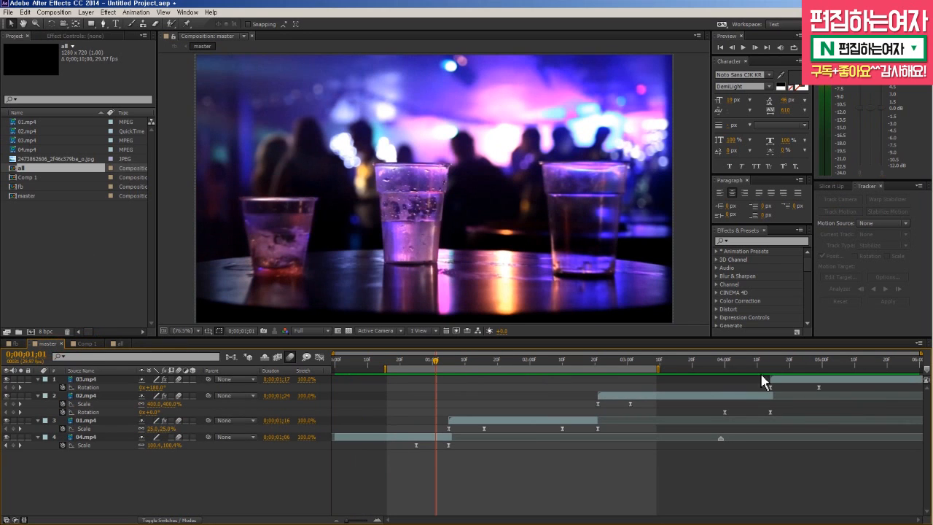
left_click(117, 438)
left_click(102, 379, "shift")
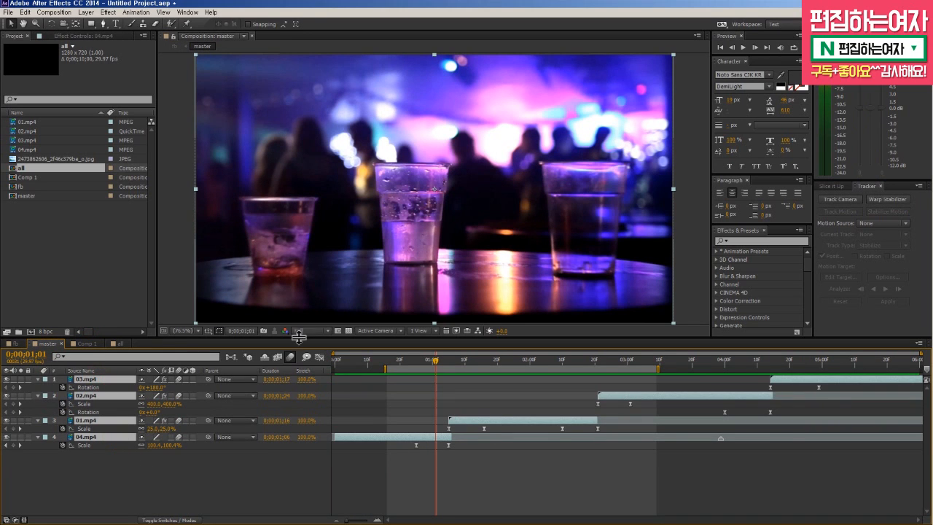
left_click(121, 343)
key("ctrl+v")
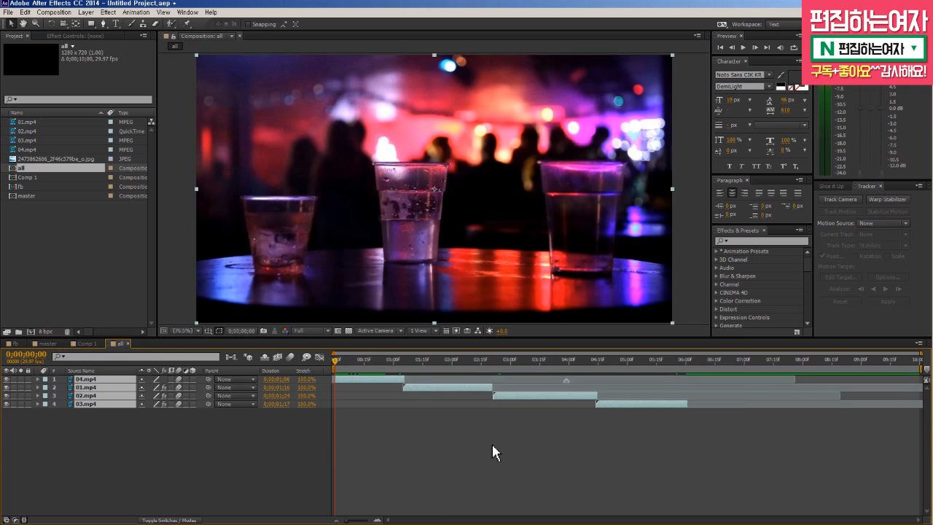
- Deselect the pasted layers, open the footage import dialog and cancel it
left_click(485, 448)
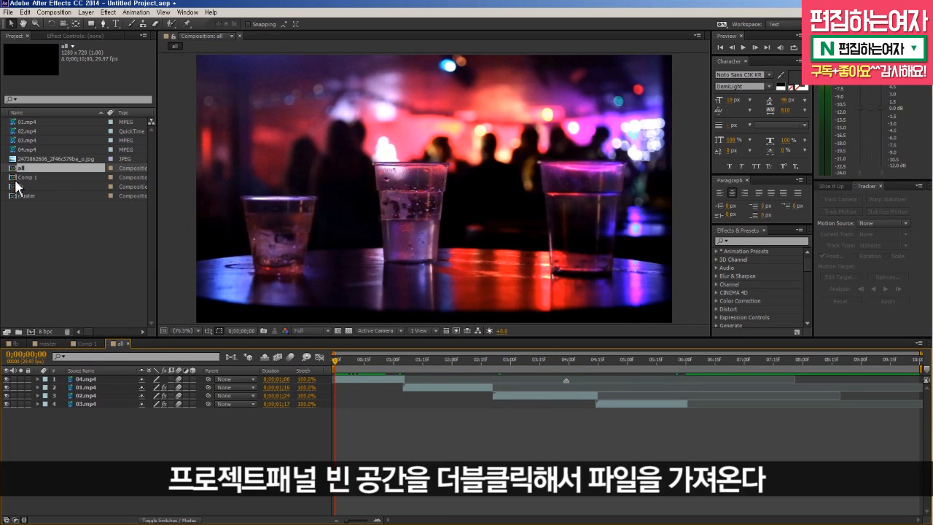
double_click(102, 251)
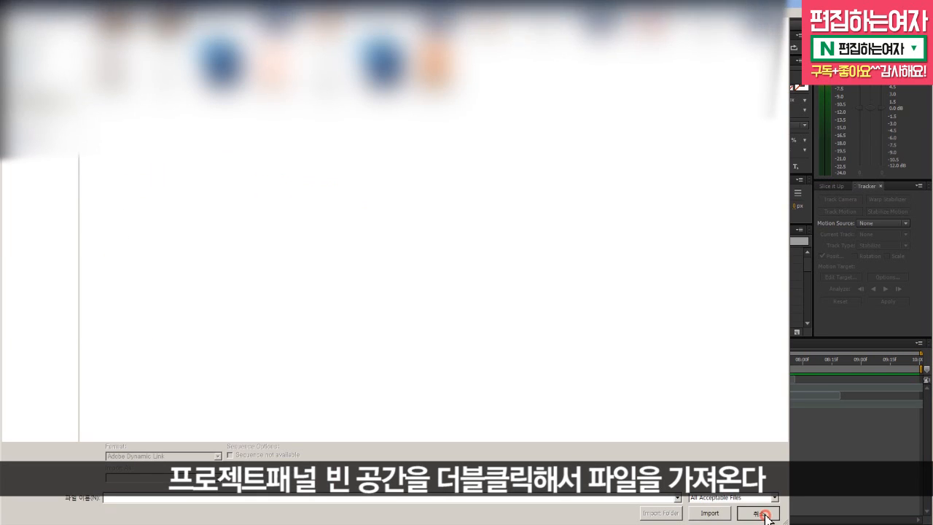
left_click(762, 511)
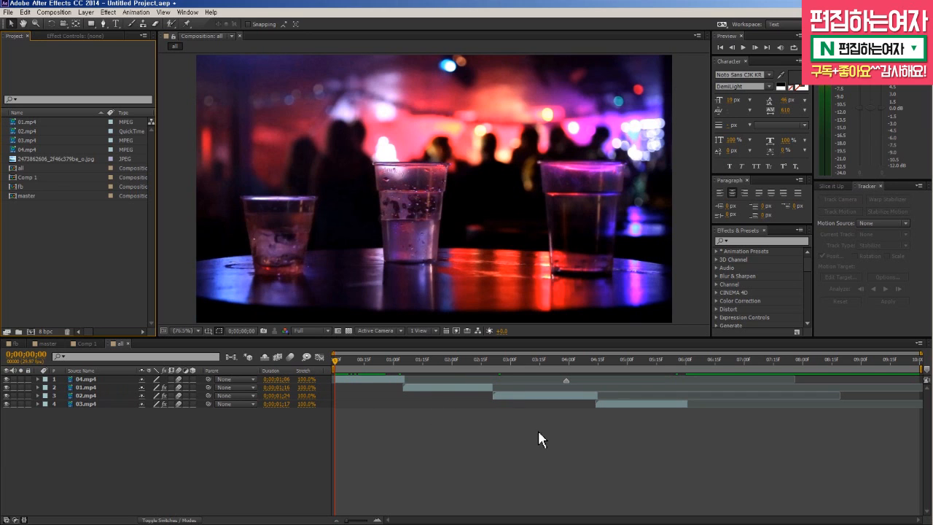
- Remove the keyframes and effects from the four pasted layers and stack them as 03.mp4, 02.mp4, 01.mp4, 04.mp4 from the top
left_click(95, 379)
key("u")
left_click(86, 412)
key("Delete")
left_click_drag(86, 379, 86, 437)
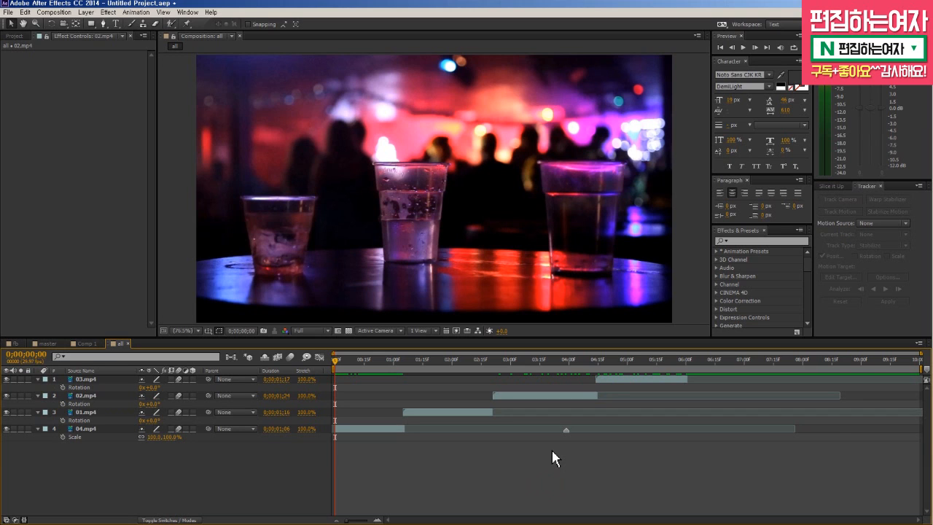
left_click_drag(178, 379, 179, 430)
- Try trimming the 03.mp4 layer to start at 0;00;04;29 and end at 0;00;05;22, and undo both trims
left_click(625, 362)
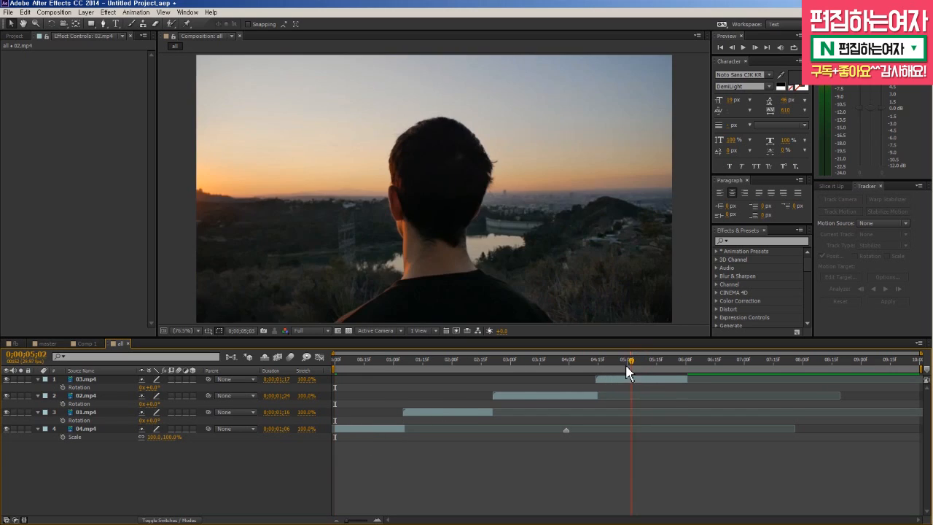
left_click(624, 380)
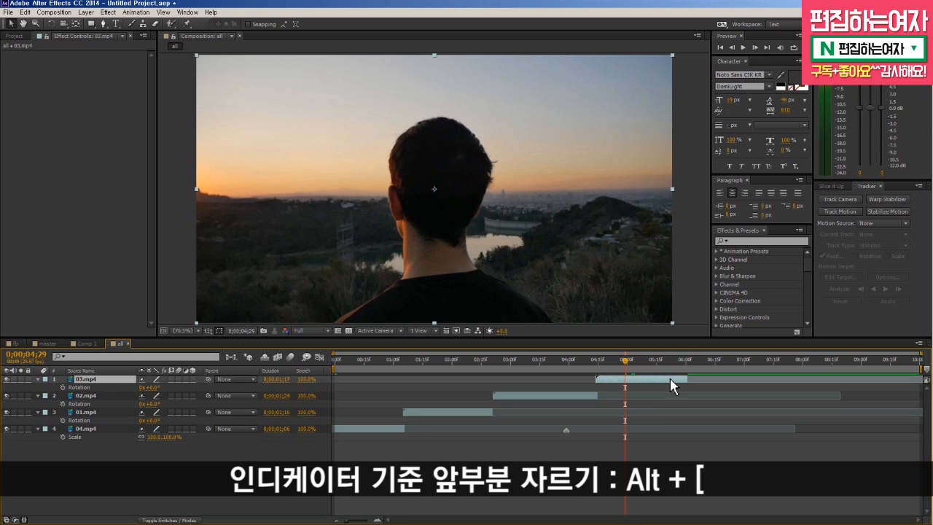
key("alt+bracketleft")
left_click(669, 361)
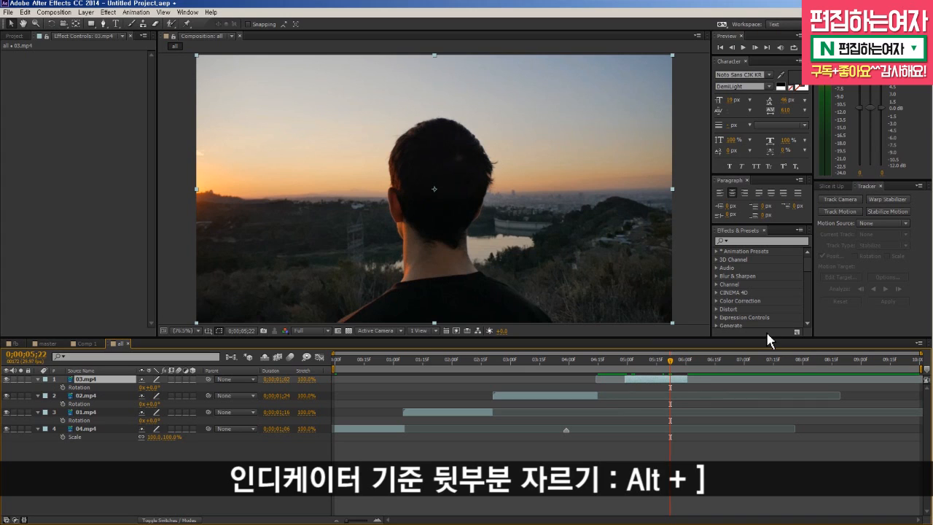
key("alt+bracketright")
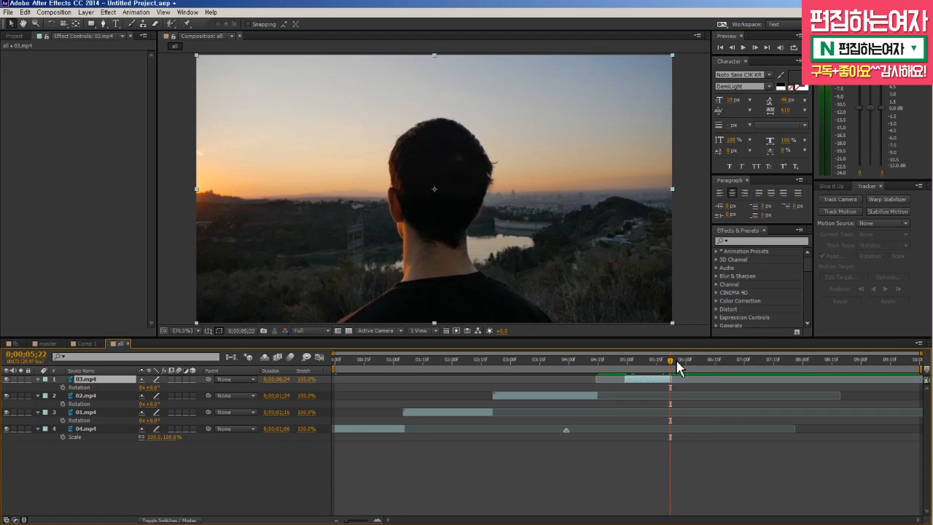
key("ctrl+z")
key("ctrl+z")
- Bring the 04.mp4 layer to the front of the stack and send it back to the bottom
left_click_drag(635, 364, 426, 417)
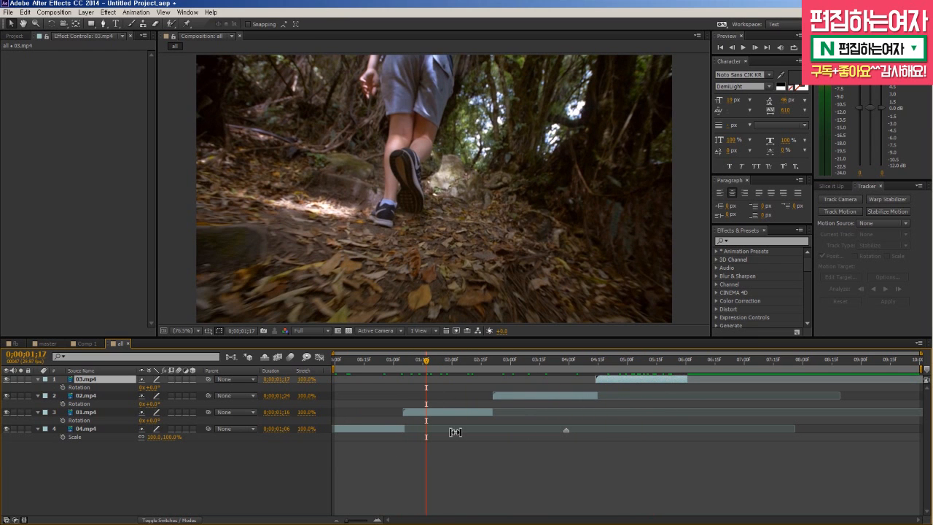
left_click(83, 421)
left_click(86, 430)
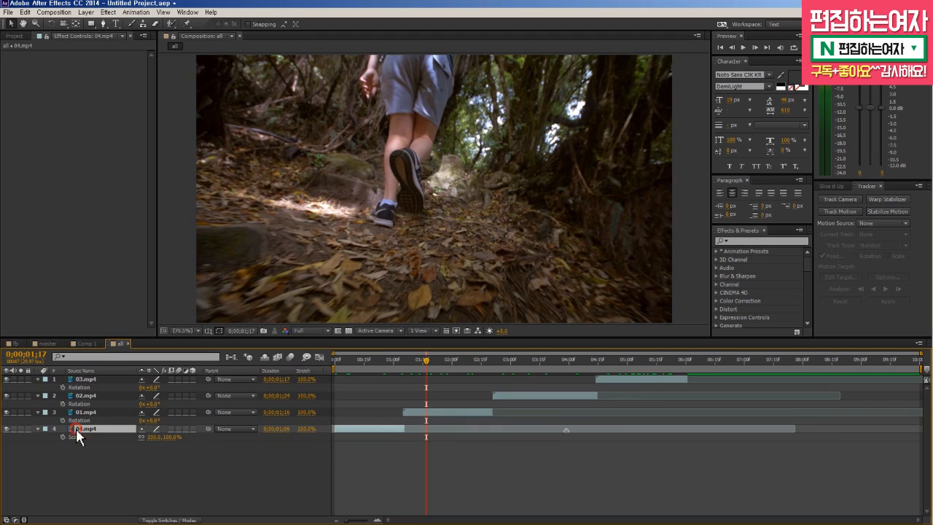
key("ctrl+shift+]")
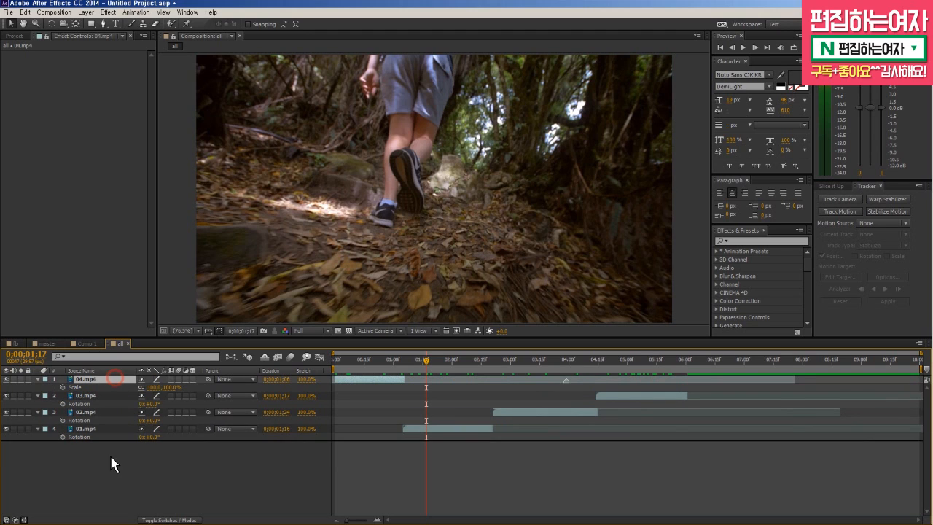
key("ctrl+shift+[")
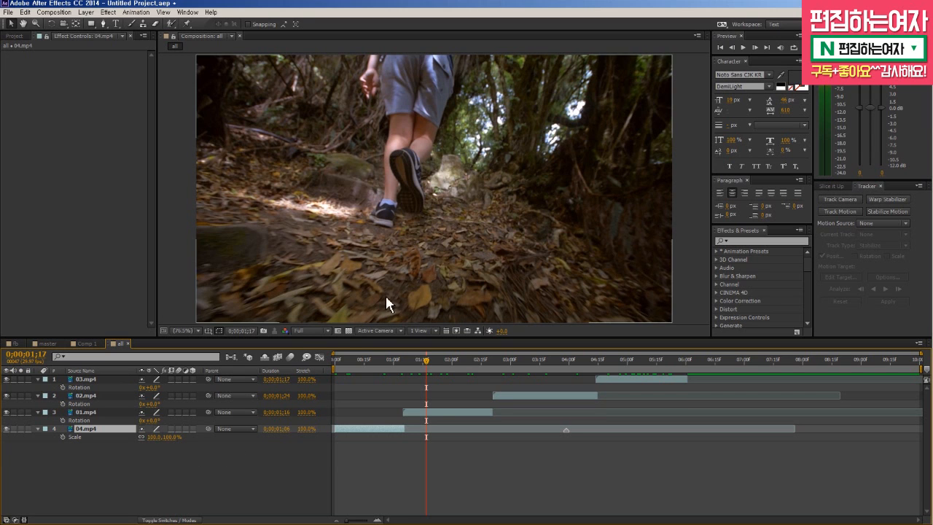
- Check the frames at 0;00;00;27 and 0;00;02;02 and reveal the Scale property of the video layers
left_click_drag(388, 362, 387, 382)
left_click(405, 455)
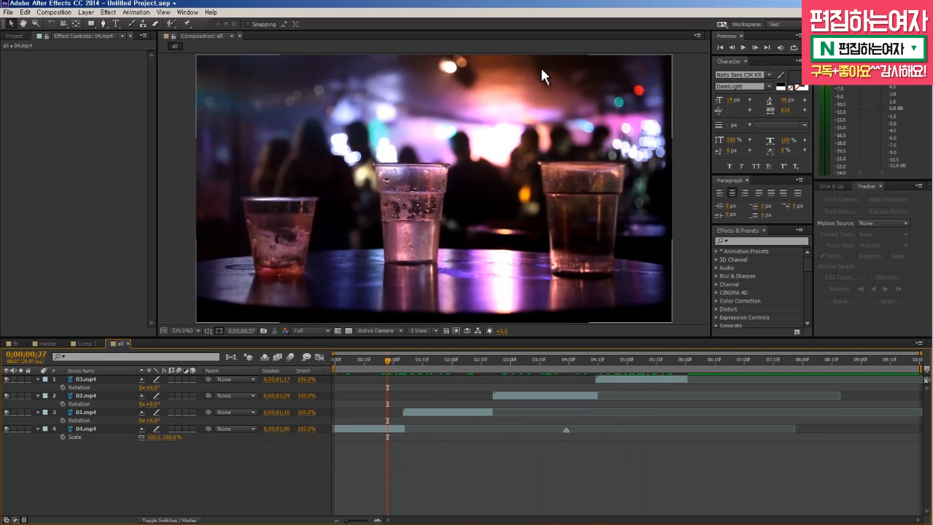
left_click(376, 427)
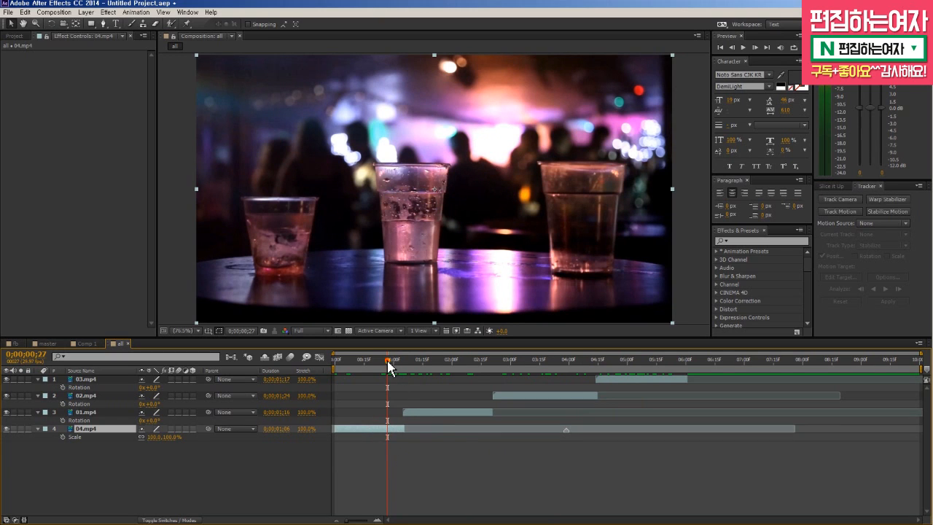
left_click_drag(385, 370, 456, 382)
left_click(451, 417)
key("s")
left_click(63, 421)
left_click(70, 420)
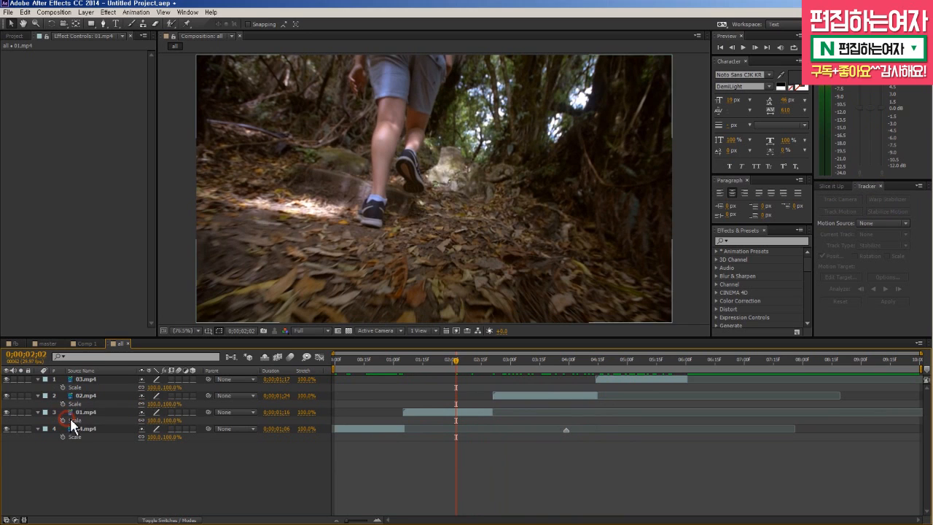
- Check the frame at 0;00;00;16 and select the 04.mp4 layer for closer work on its end
left_click(366, 360)
left_click(375, 435)
left_click(443, 493)
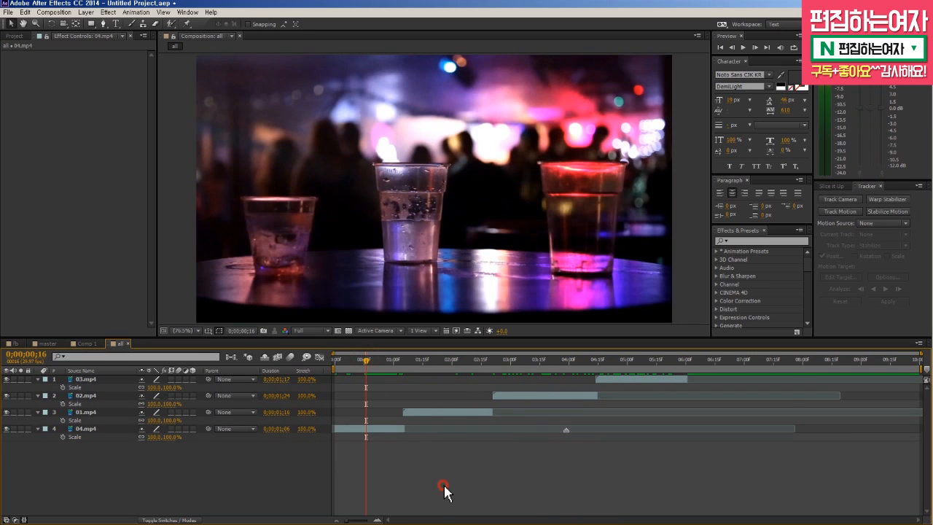
left_click(436, 413)
left_click(388, 440)
left_click(385, 430)
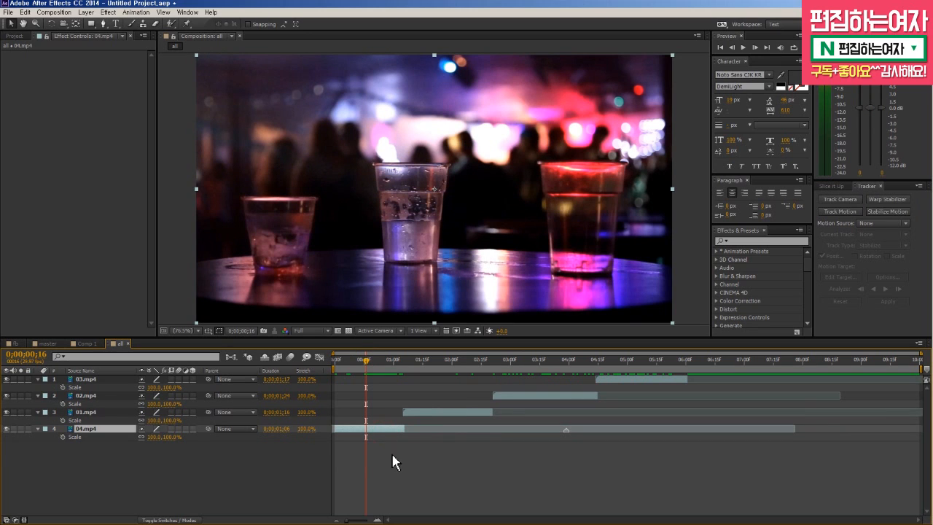
key("equal")
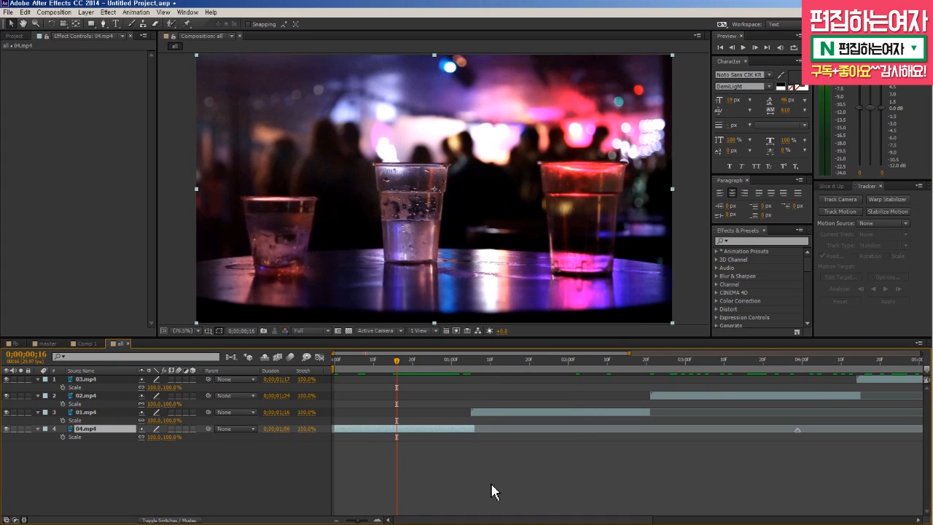
left_click(420, 451)
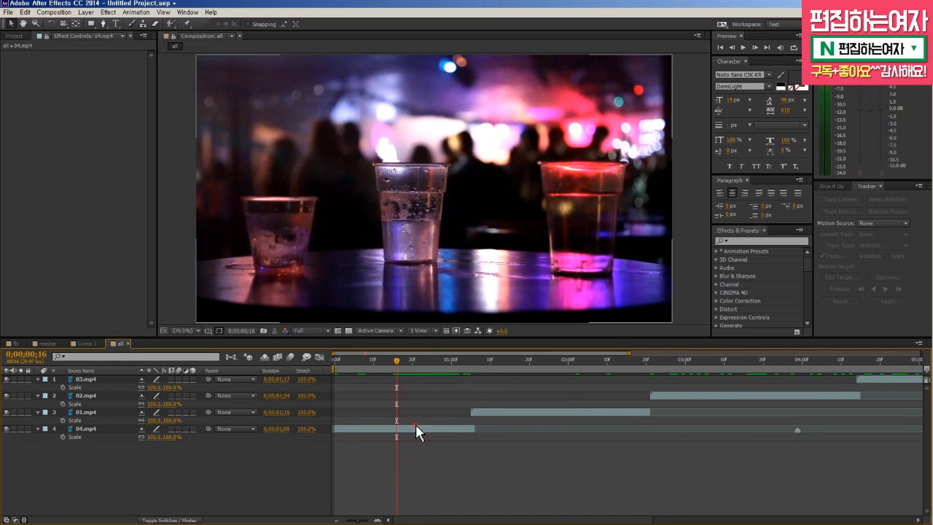
left_click(417, 430)
- Trim the end of the 04.mp4 layer to 0;00;01;05 and add a Scale keyframe there
left_click_drag(397, 368, 478, 361)
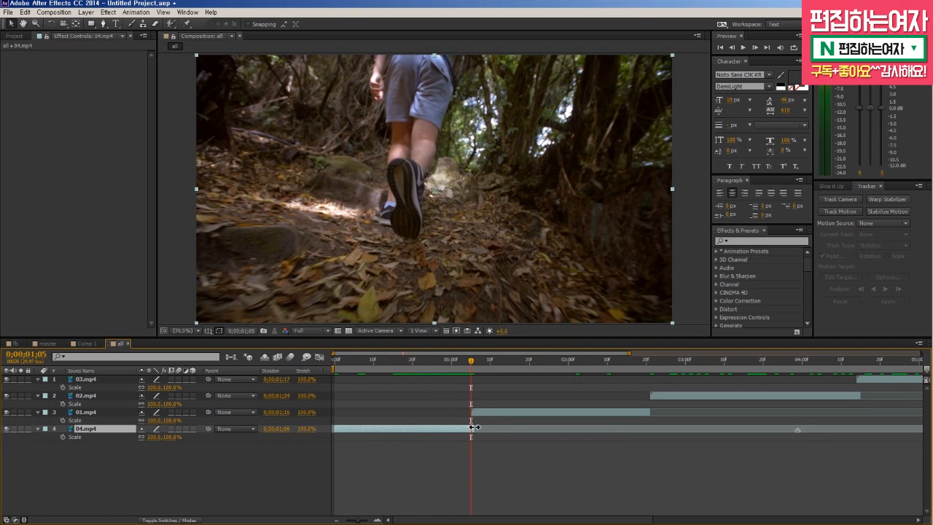
left_click(501, 459)
left_click(458, 430)
left_click(62, 437)
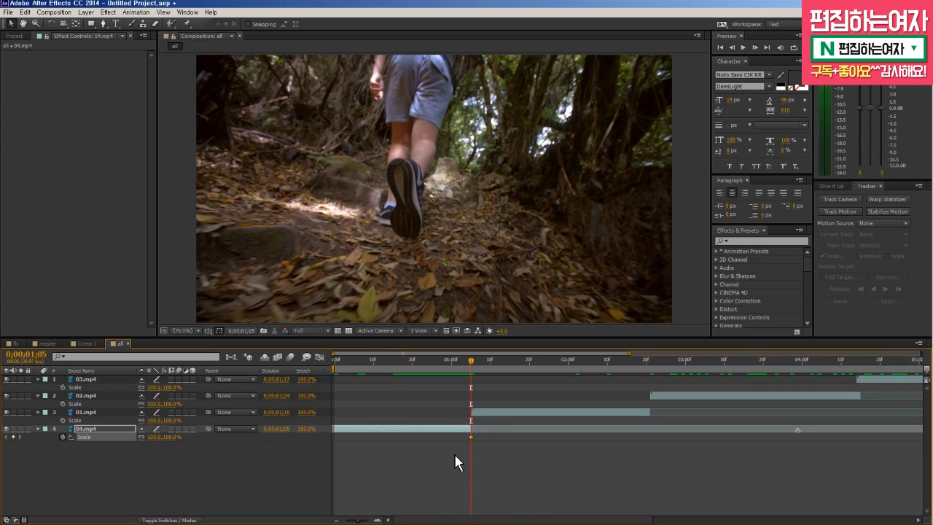
left_click(489, 451)
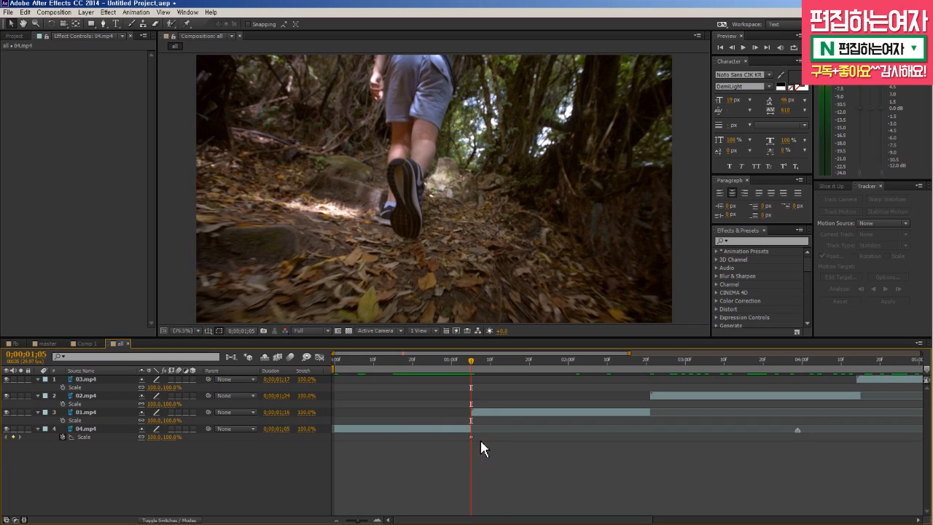
- Go back 10 frames to 0;00;00;25 and add another Scale keyframe to the 04.mp4 layer
type("4")
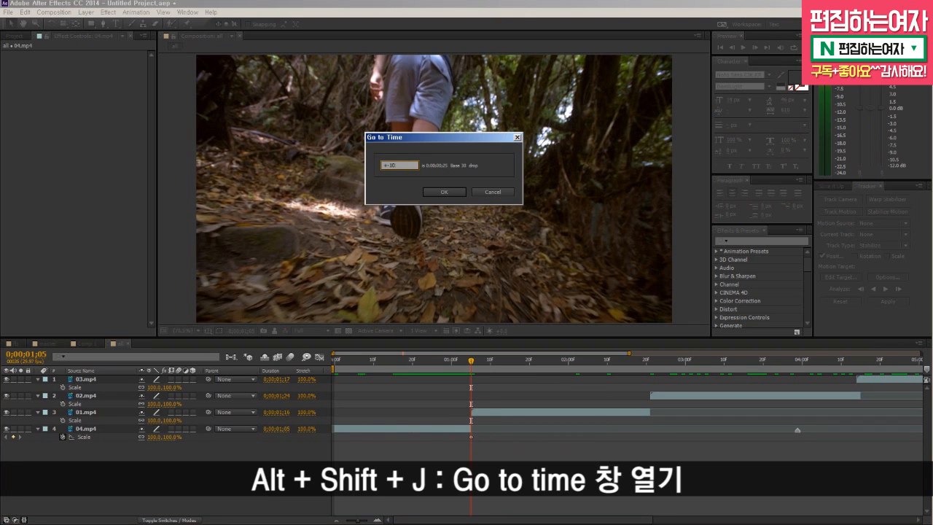
type("-10")
key("Return")
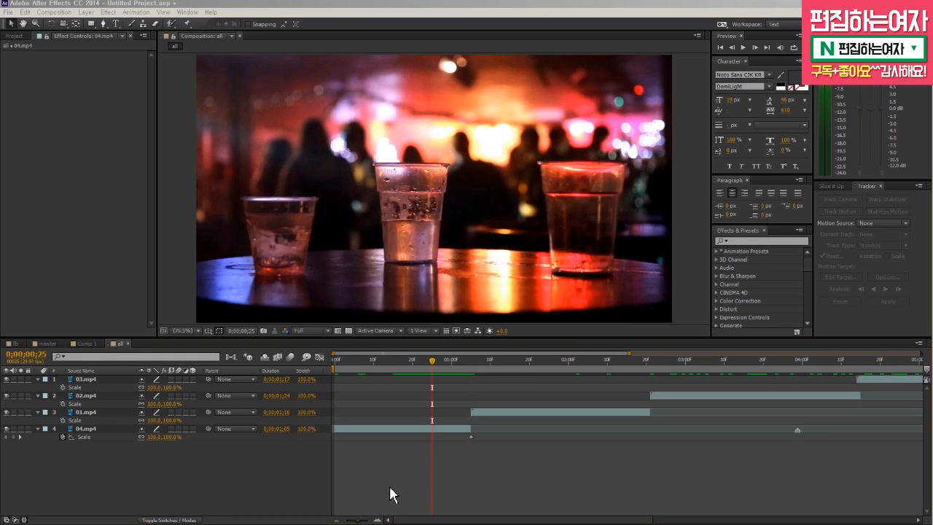
left_click(435, 429)
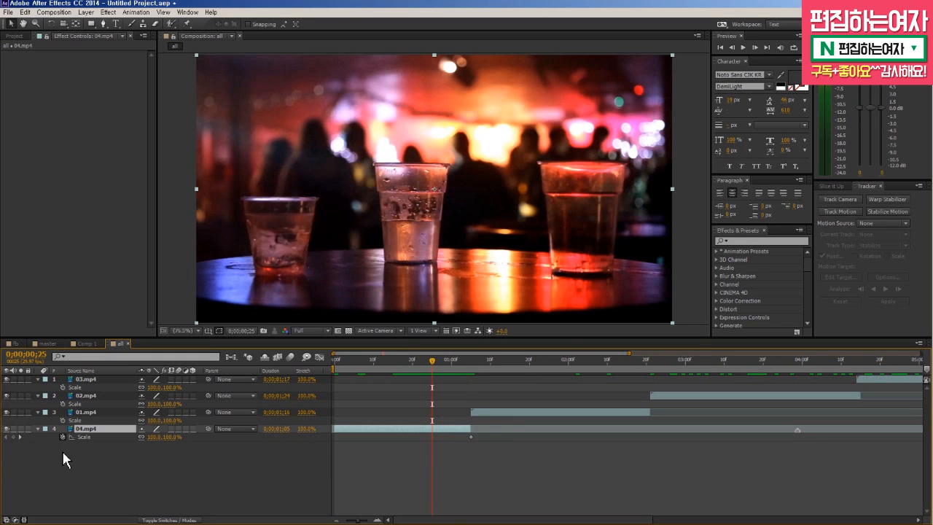
left_click(13, 438)
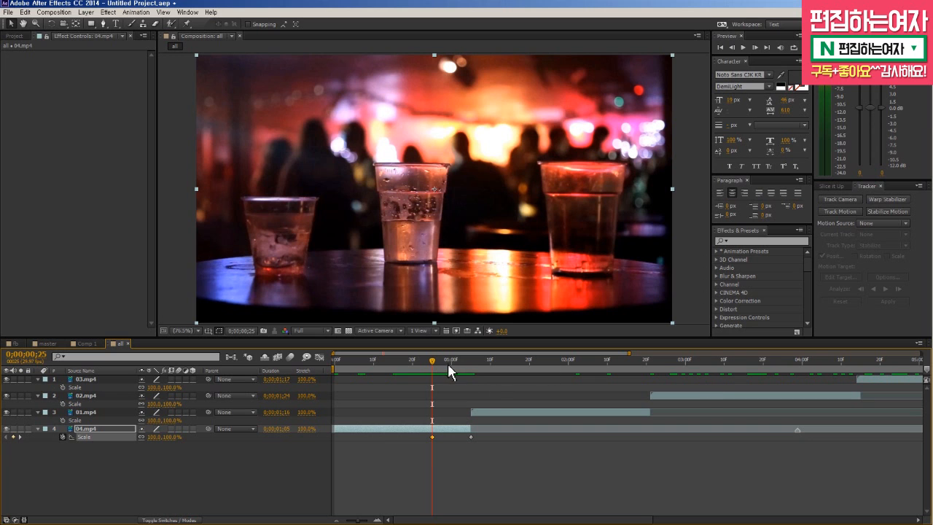
- Set the 04.mp4 layer's Scale keyframe at 0;00;01;05 to 400%
mouse_move(432, 360)
left_mouse_down()
mouse_move(479, 360)
mouse_move(440, 360)
left_mouse_up()
left_click(458, 489)
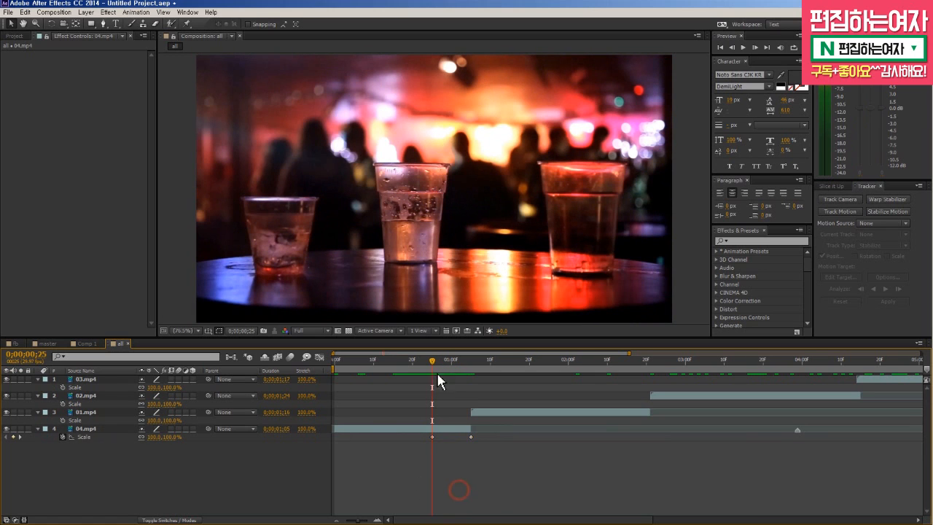
left_click_drag(439, 360, 472, 360)
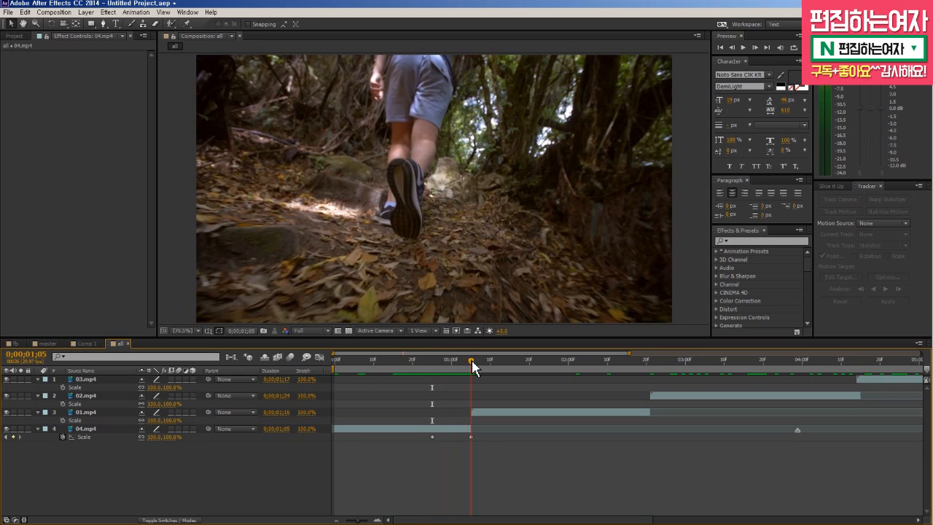
left_click_drag(486, 448, 470, 438)
left_click(253, 474)
left_click(153, 436)
type("400")
key("Return")
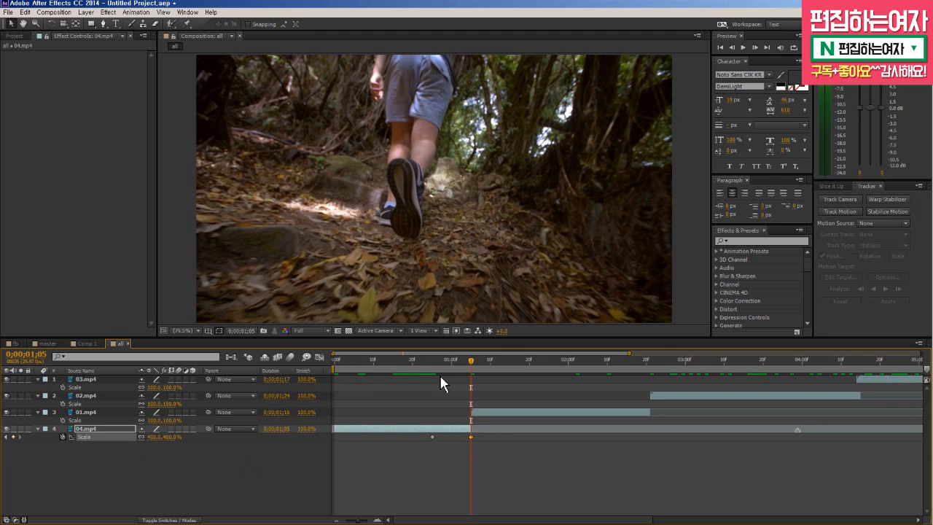
- Set the 01.mp4 layer's Scale to 25% at 0;00;01;05 and add a Scale keyframe there
left_click_drag(430, 371, 469, 368)
left_click(498, 421)
left_click(496, 414)
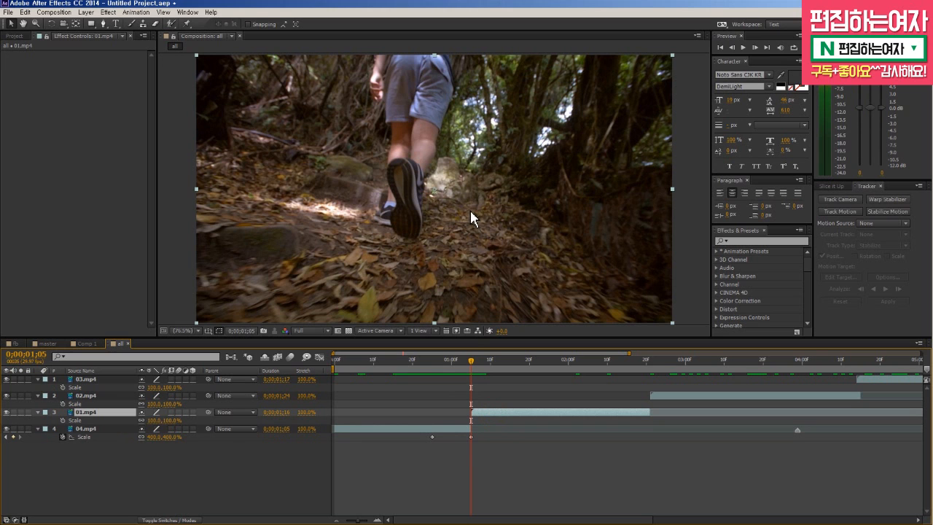
mouse_move(467, 368)
left_mouse_down()
mouse_move(410, 366)
mouse_move(522, 375)
mouse_move(472, 368)
left_mouse_up()
key("s")
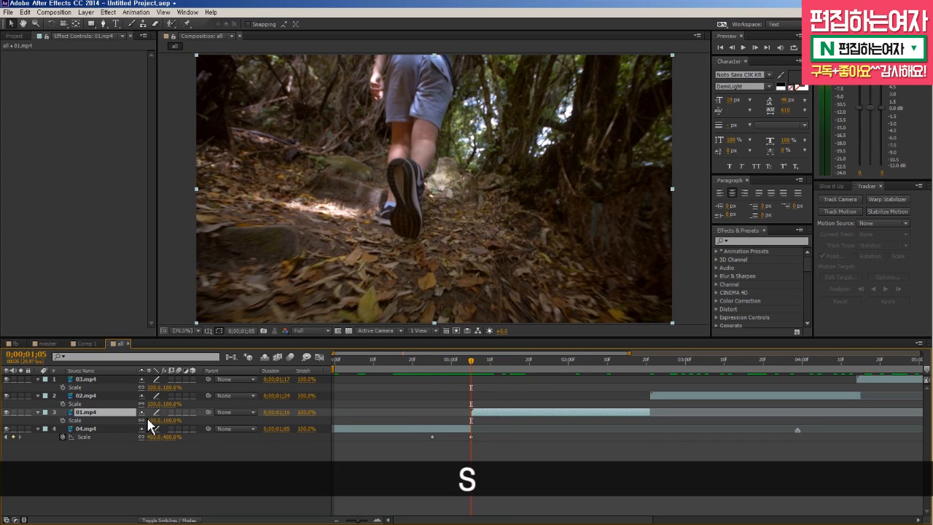
key("Return")
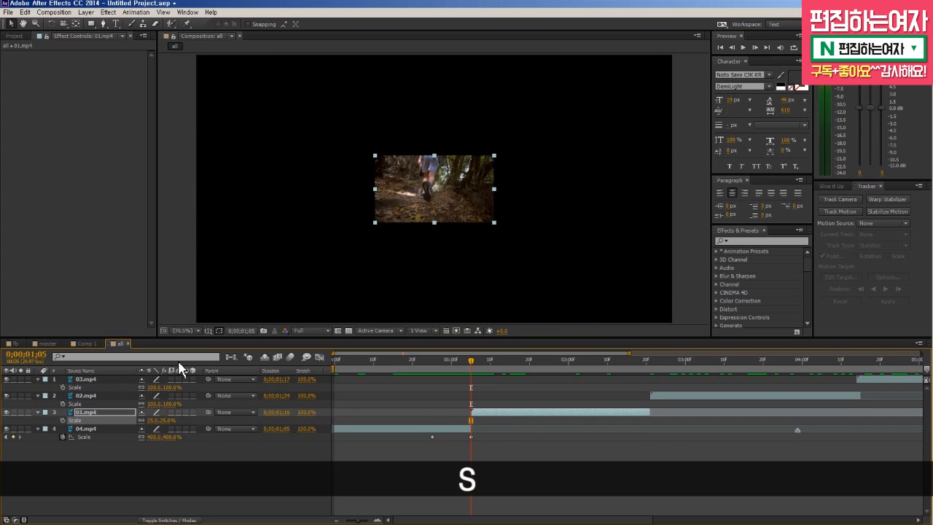
left_click(63, 420)
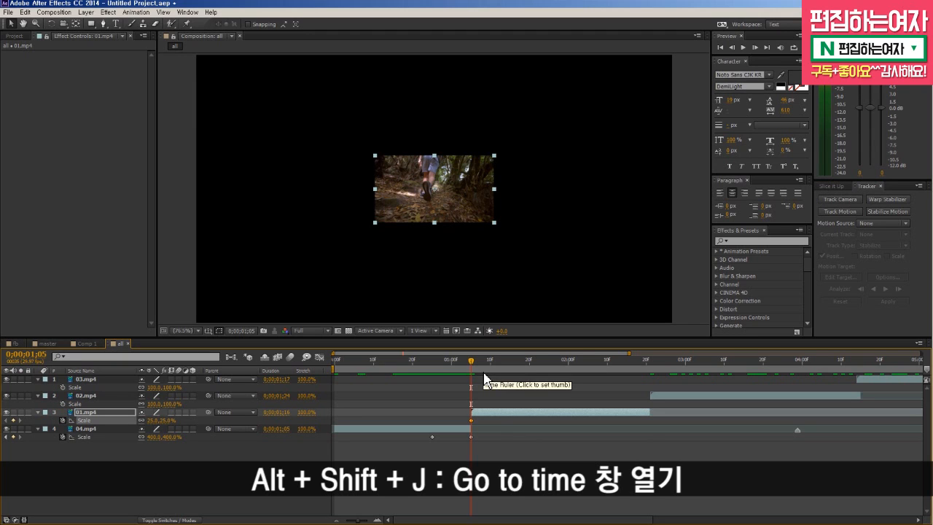
- Go forward 10 frames to 0;00;01;15 and set the 01.mp4 layer's Scale to 100%
key("alt+shift+j")
type("+1")
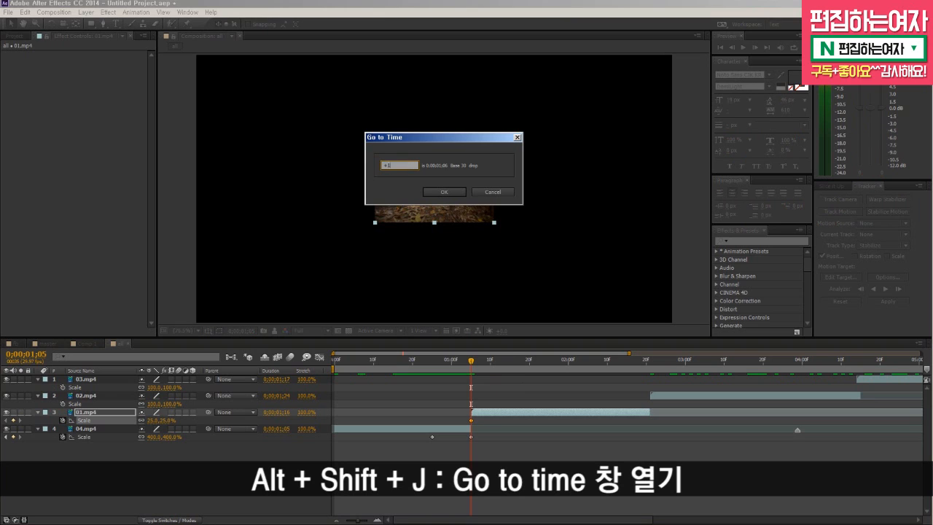
type("0")
key("Return")
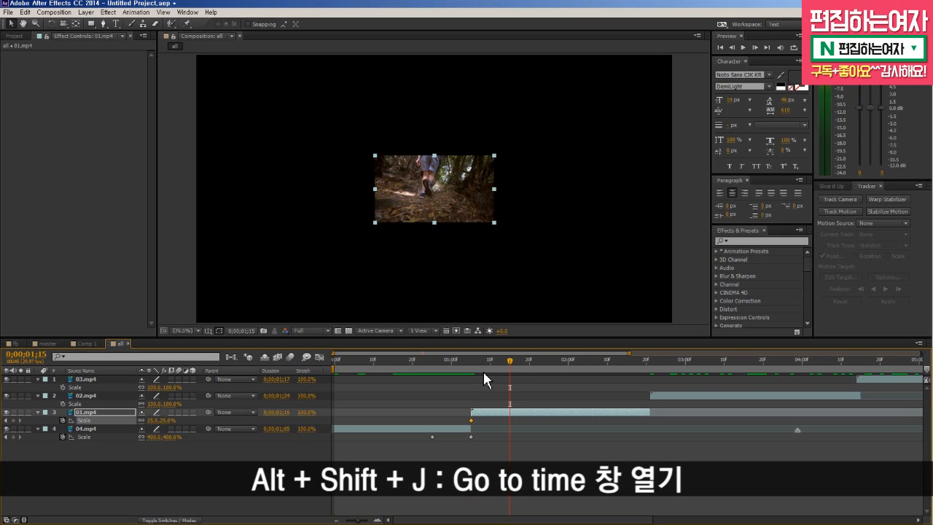
left_click(155, 427)
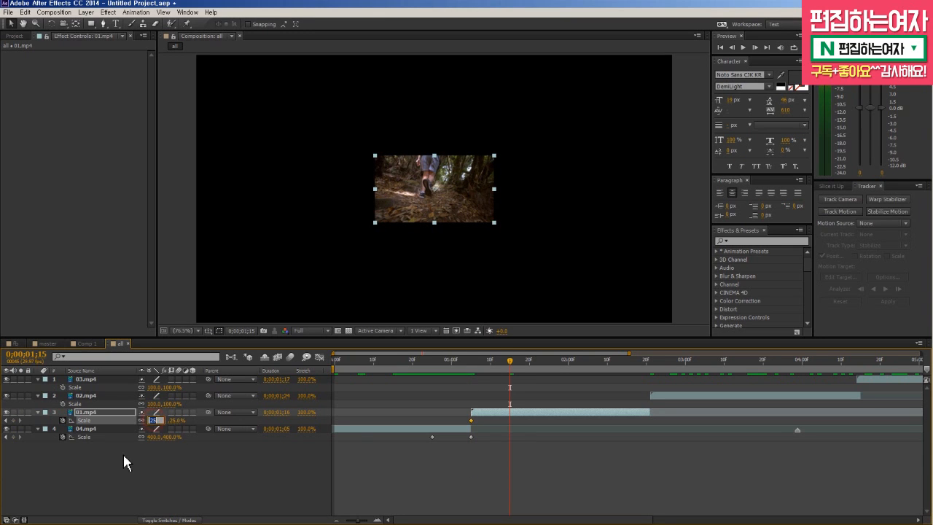
type("100")
key("Return")
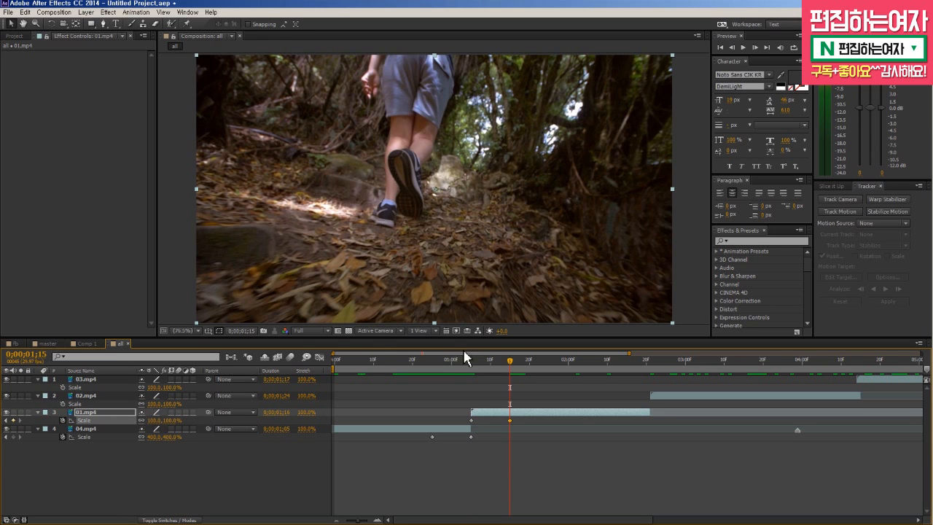
- Limit the work area to 0;00;00;19 through 0;00;01;22 and preview the transition between 04.mp4 and 01.mp4
left_click(412, 366)
key("b")
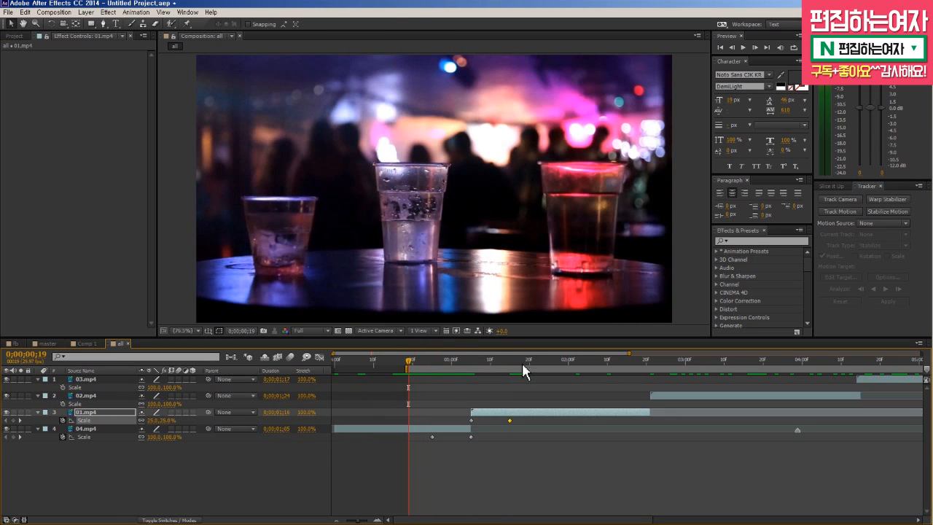
left_click_drag(524, 362, 536, 362)
key("n")
key("KP_0")
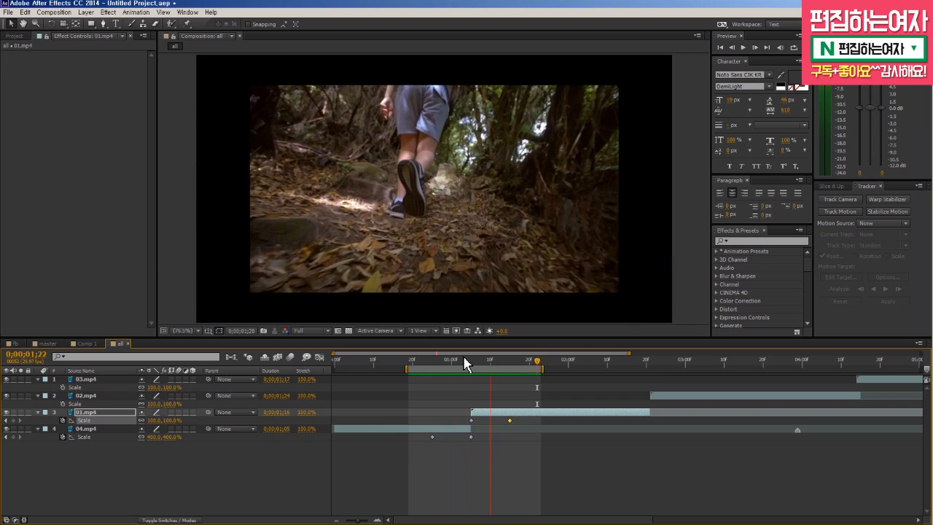
key("space")
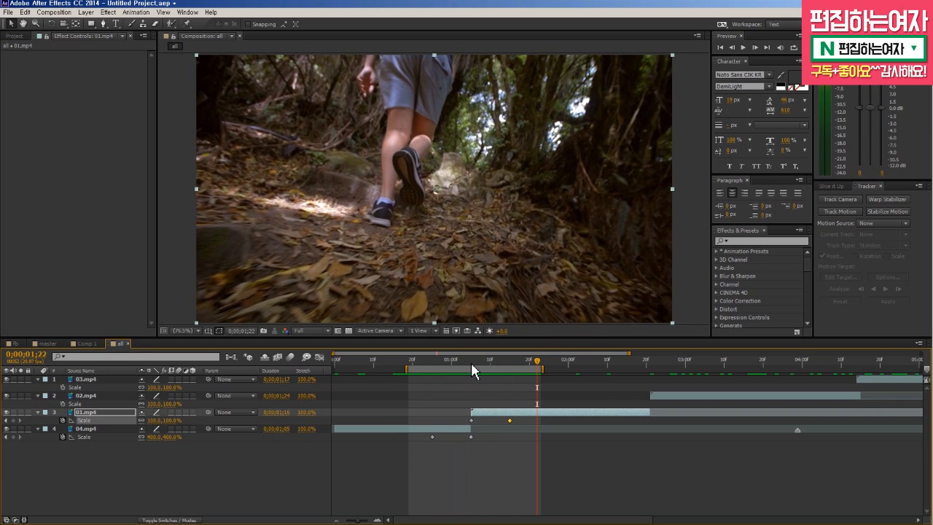
- Scrub through the 04.mp4 zoom and return to the frame at 0;00;00;23
left_click_drag(470, 362, 436, 362)
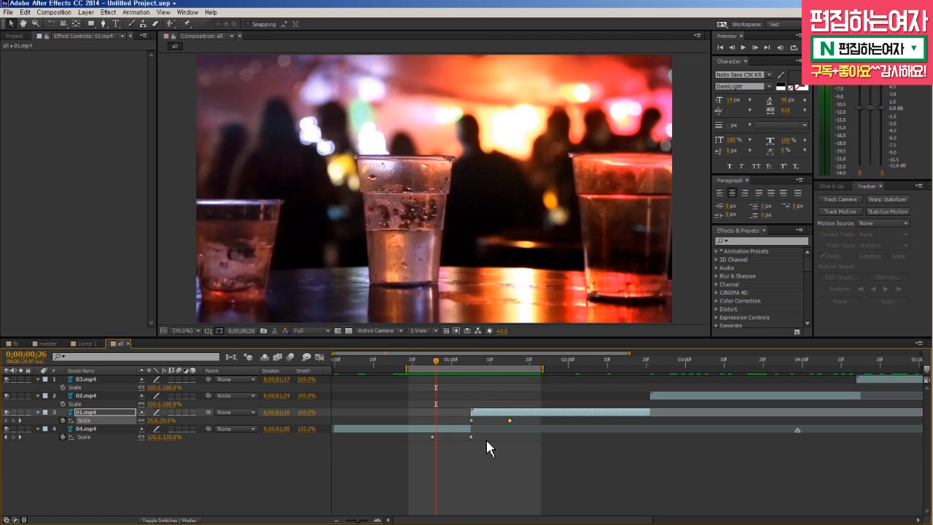
left_click_drag(437, 361, 432, 332)
key("space")
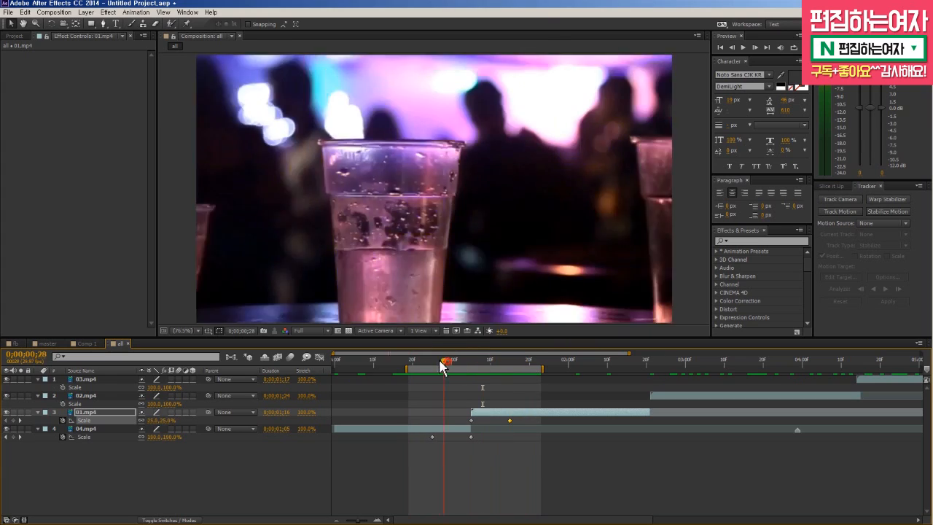
left_click(423, 357)
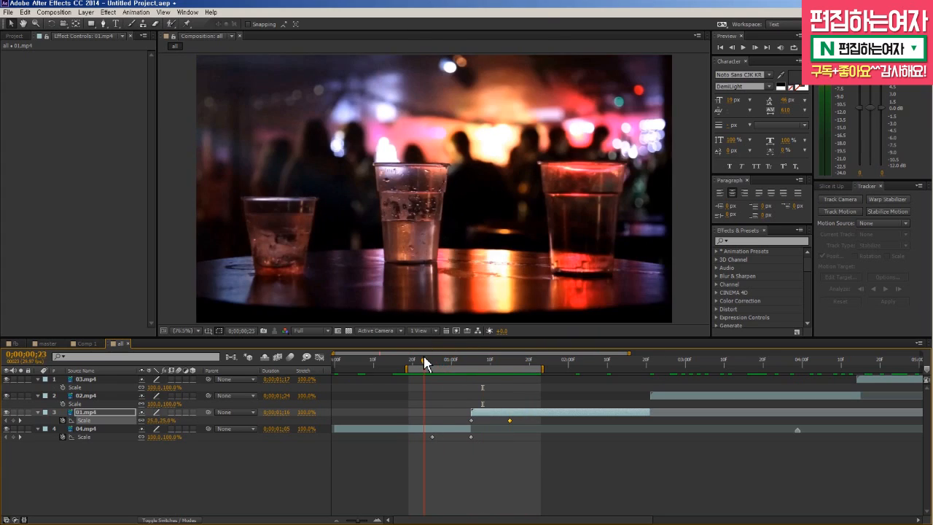
left_click(469, 453)
- Apply Easy Ease to both Scale keyframes of the 04.mp4 layer
left_click(113, 429)
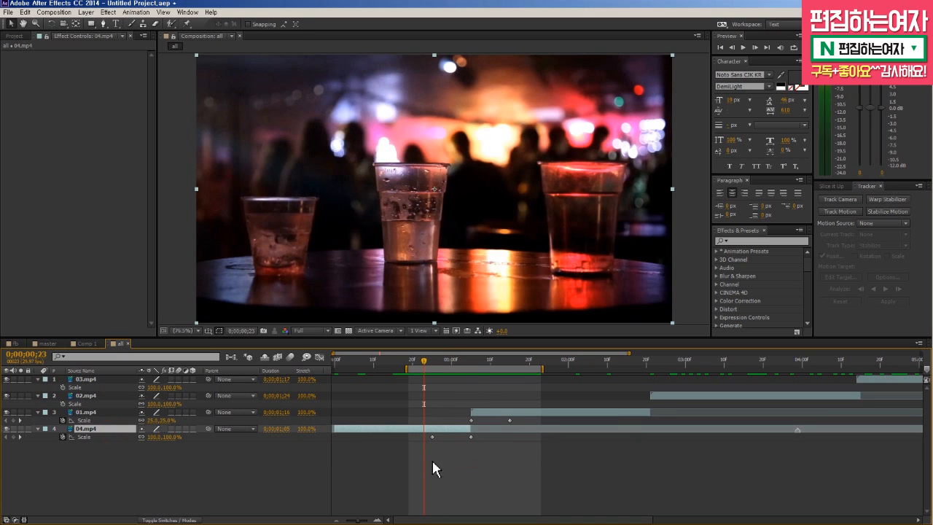
left_click(423, 442)
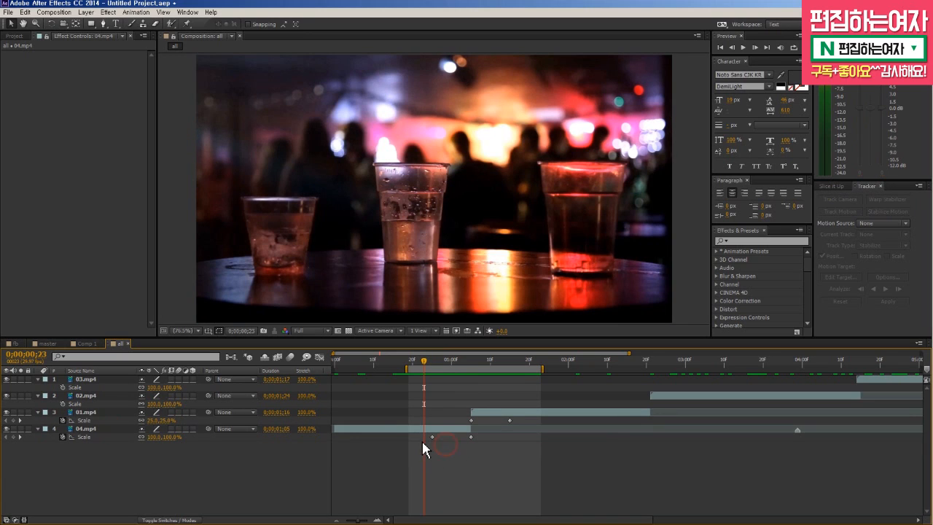
left_click_drag(424, 436, 480, 452)
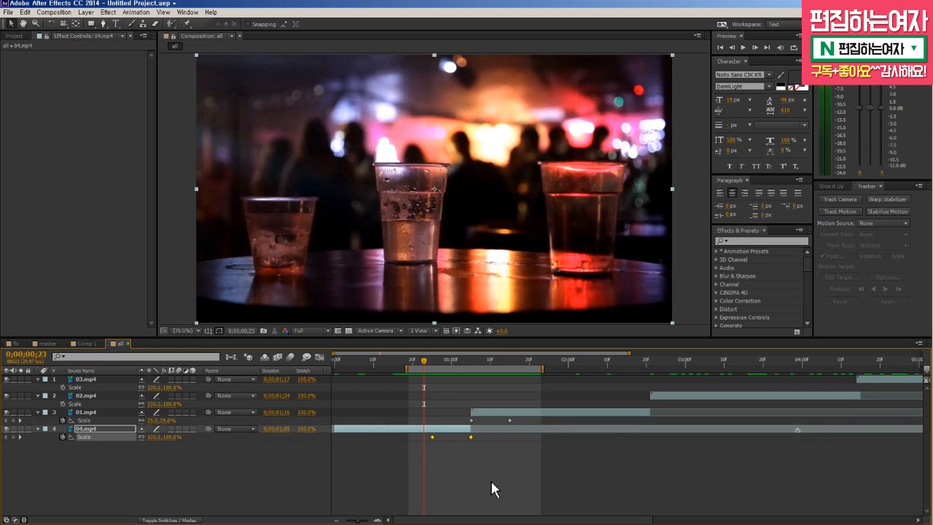
left_click_drag(424, 438, 469, 445)
right_click(472, 436)
mouse_move(534, 432)
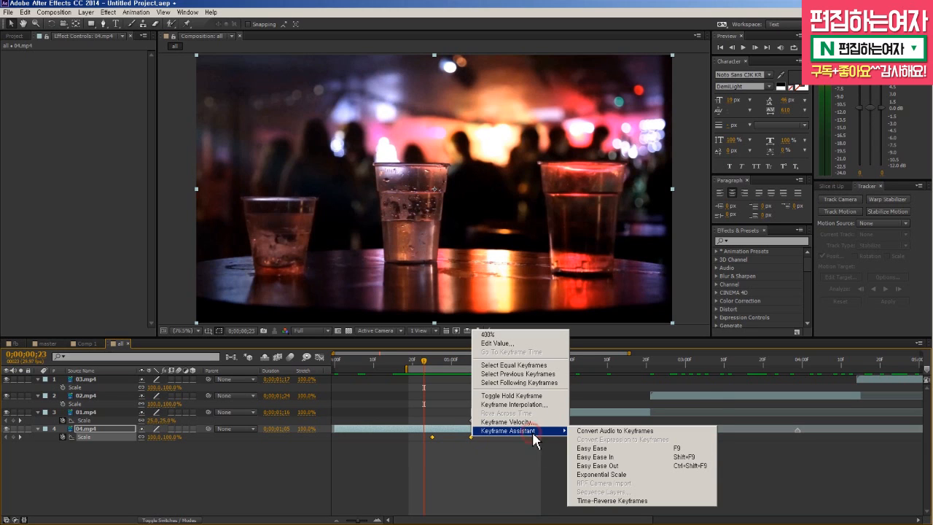
left_click(644, 449)
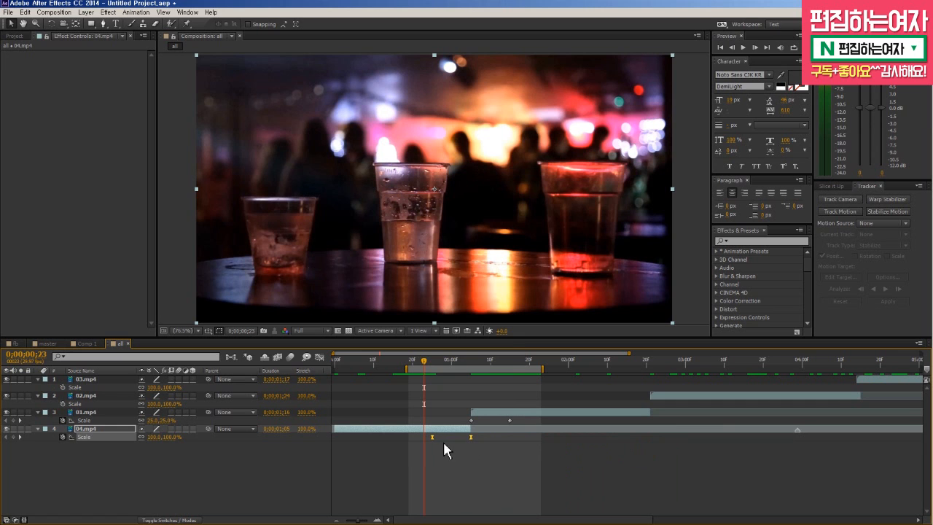
- Go to 0;00;00;25 and show the 04.mp4 layer's Scale animation as a value graph in the Graph Editor
mouse_move(433, 363)
left_mouse_down()
mouse_move(487, 366)
mouse_move(422, 376)
mouse_move(466, 377)
mouse_move(432, 374)
left_mouse_up()
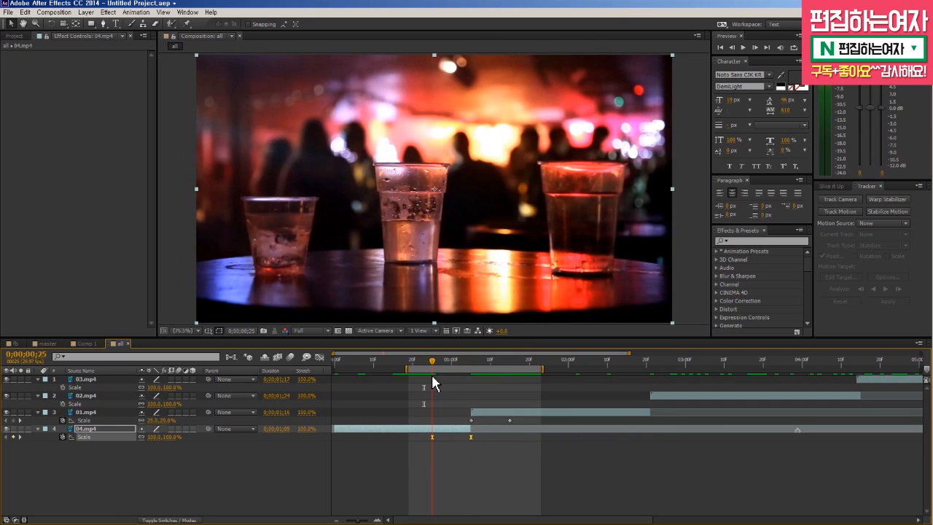
left_click(321, 357)
scroll(466, 446, "up", 1)
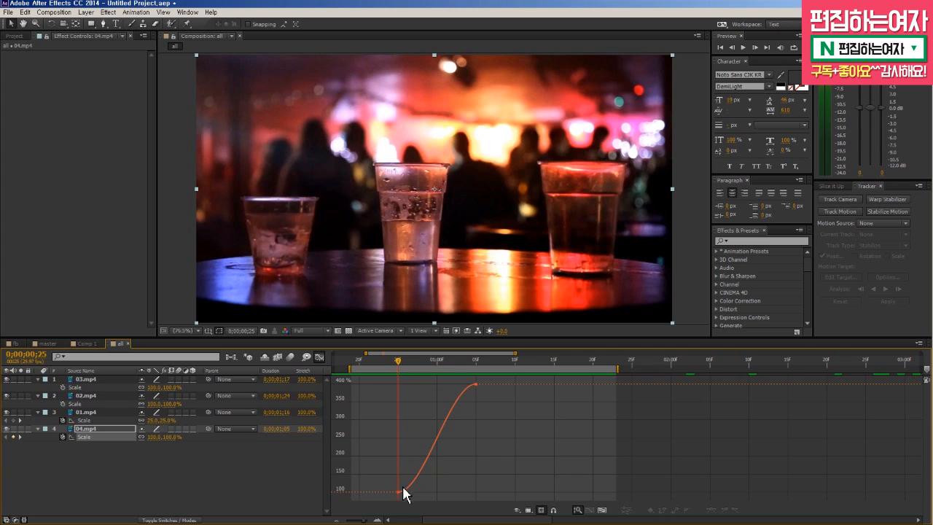
left_click(528, 512)
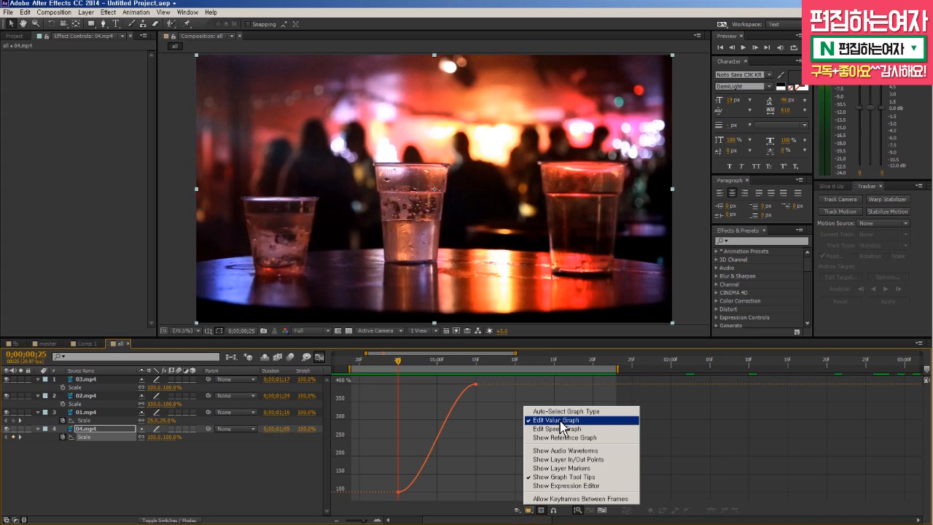
left_click(530, 512)
- Reshape the 04.mp4 Scale curve with its keyframe handles so it starts almost flat and rises steeply just before the last keyframe
left_click(483, 433)
left_click_drag(364, 468, 425, 514)
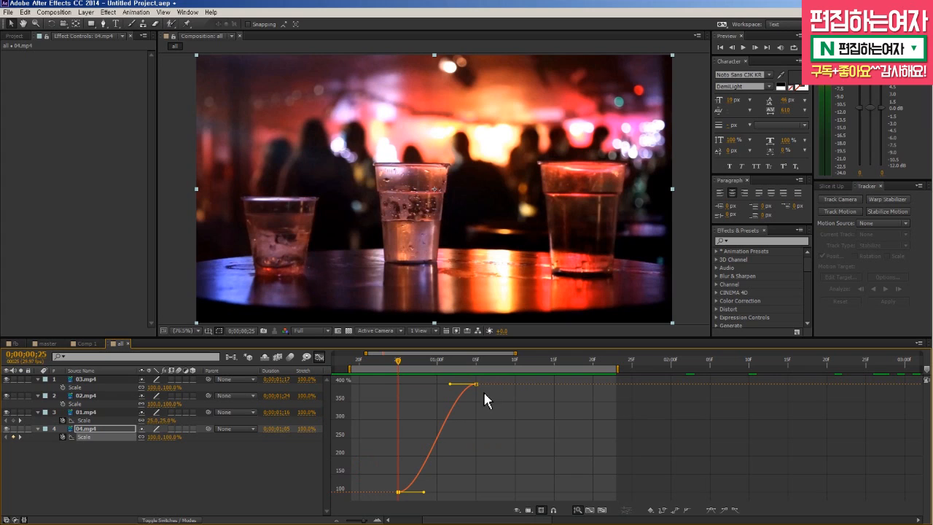
left_click(545, 421)
left_click_drag(368, 455, 490, 495)
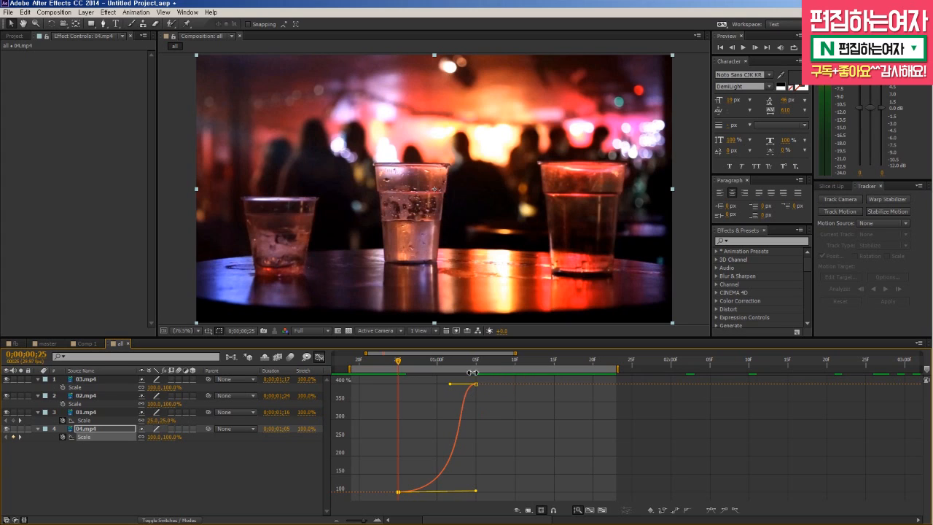
left_click_drag(451, 384, 487, 492)
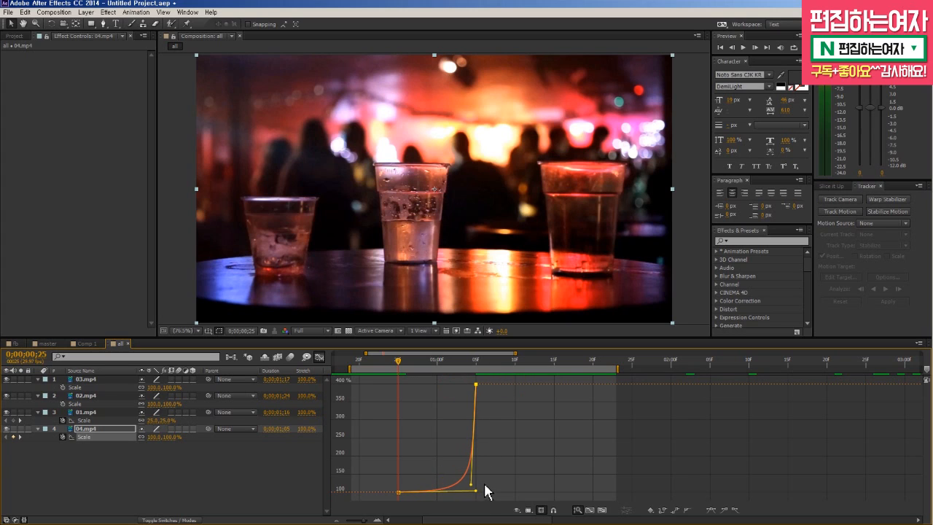
- Check the 04.mp4 zoom at 0;00;01;03 and 0;00;01;01 and fine-tune the Scale curve's handles near its lower corner
left_click_drag(401, 366, 459, 373)
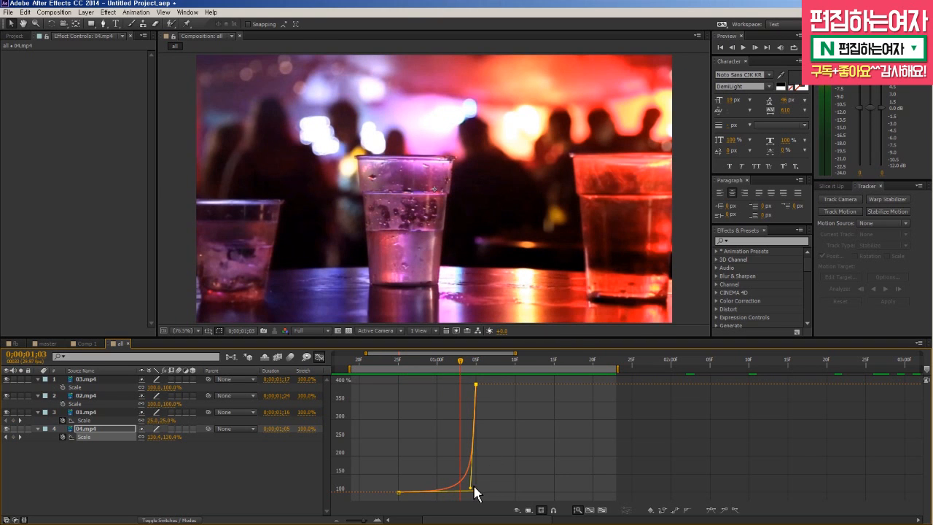
left_click(473, 492)
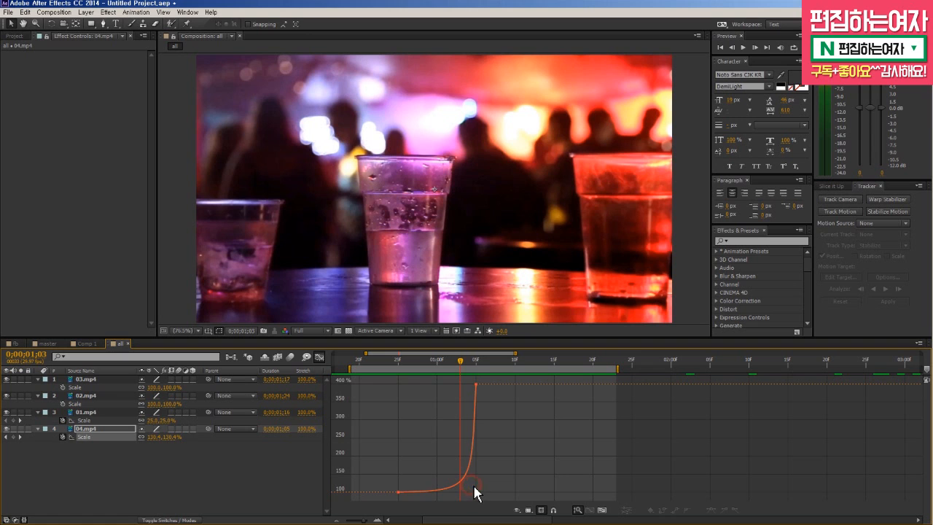
left_click(476, 384)
mouse_move(460, 355)
left_mouse_down()
mouse_move(435, 363)
mouse_move(484, 368)
mouse_move(445, 361)
left_mouse_up()
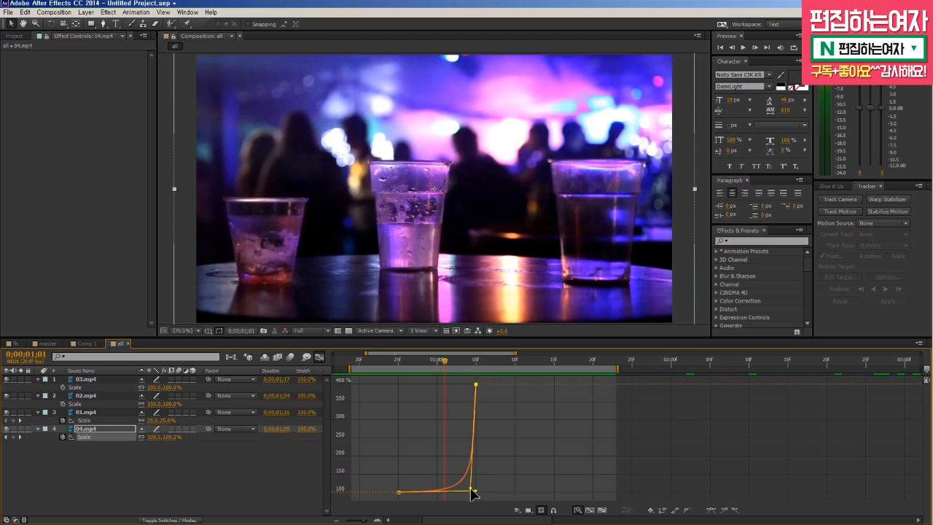
left_click_drag(474, 489, 477, 492)
- Close the Graph Editor and preview the transition from 04.mp4 to 01.mp4
left_click(321, 356)
mouse_move(428, 355)
left_mouse_down()
mouse_move(361, 353)
mouse_move(412, 358)
left_mouse_up()
key("KP_0")
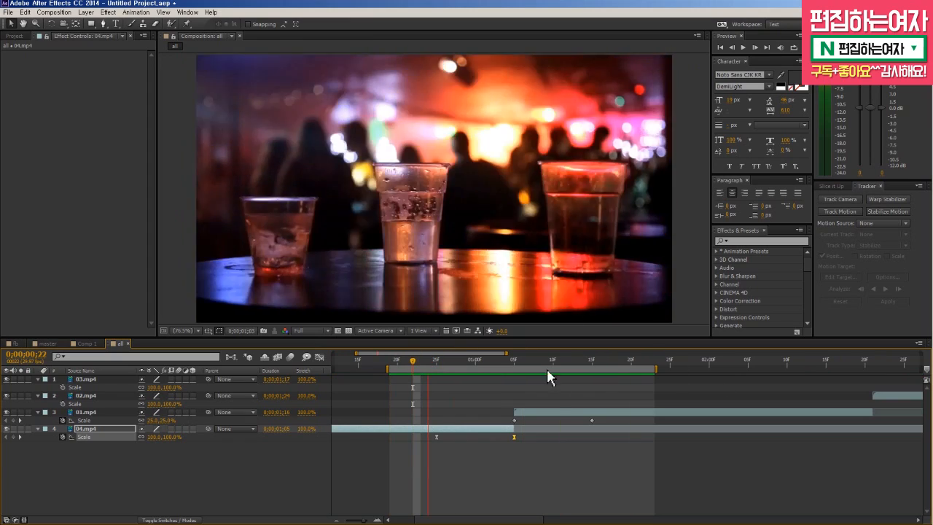
key("space")
- Go to 0;00;01;08, find the Motion Tile effect and apply it to the 01.mp4 layer
left_click_drag(502, 418, 613, 424)
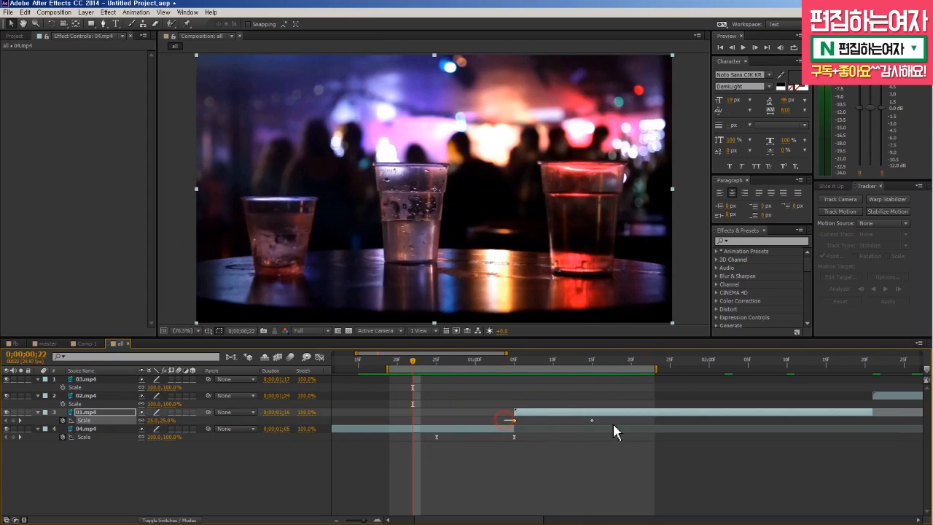
left_click(537, 358)
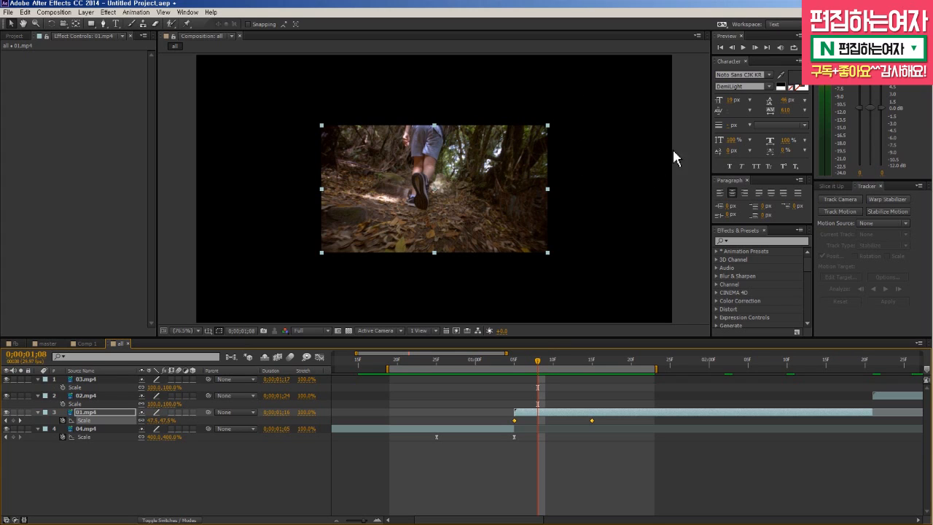
left_click(736, 241)
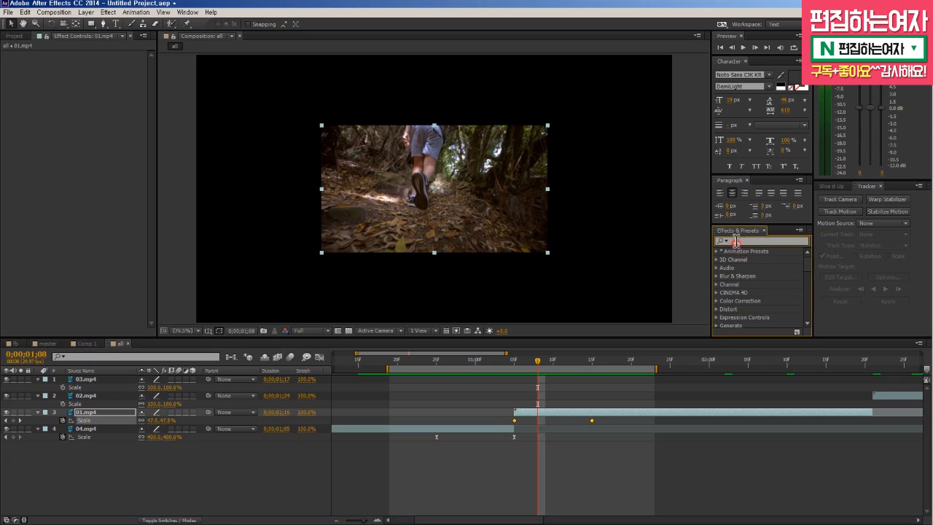
type("motion")
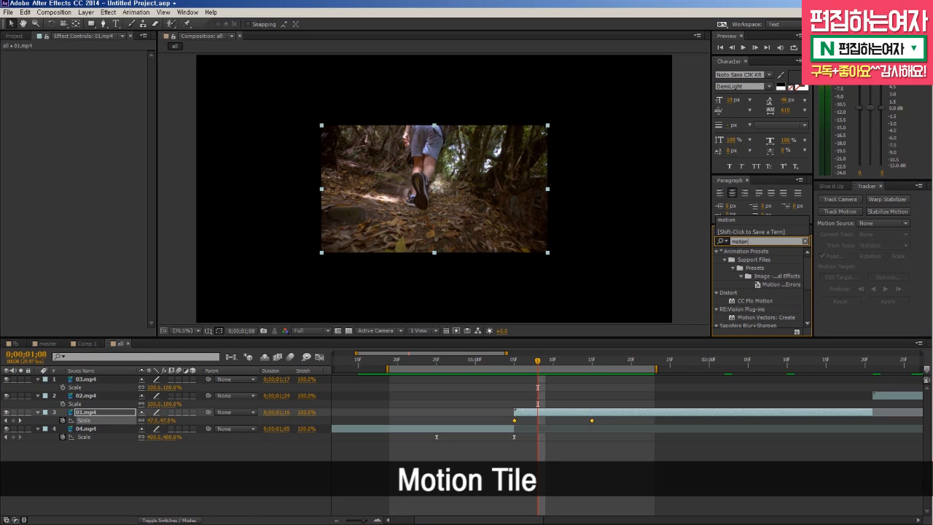
type(" tile")
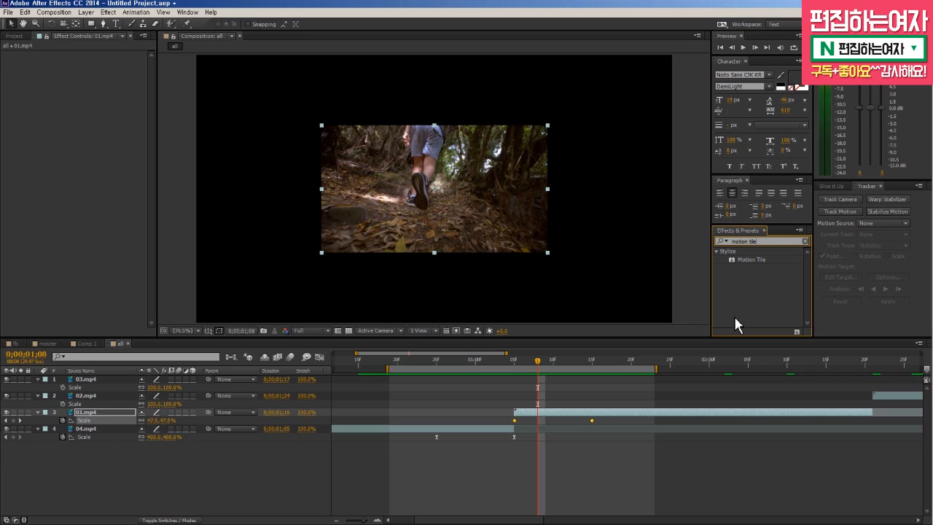
left_click_drag(752, 260, 603, 419)
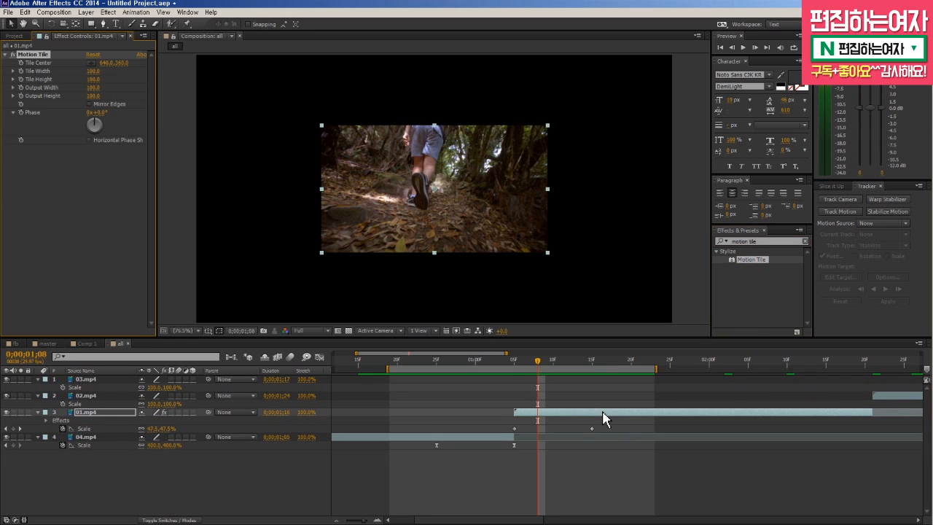
- Set Motion Tile's Output Width and Output Height to 400 on 01.mp4 and enable Mirror Edges
left_click(16, 36)
left_click(69, 36)
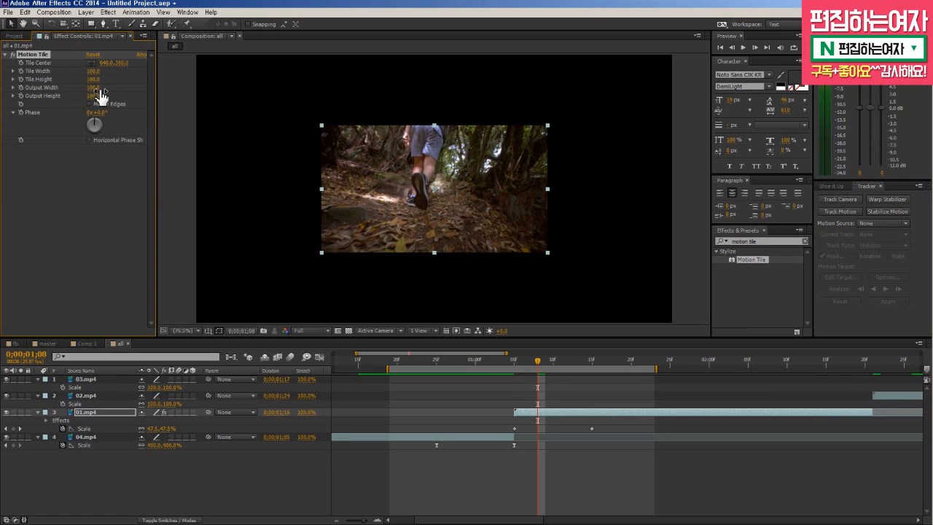
left_click(93, 87)
type("400")
key("Tab")
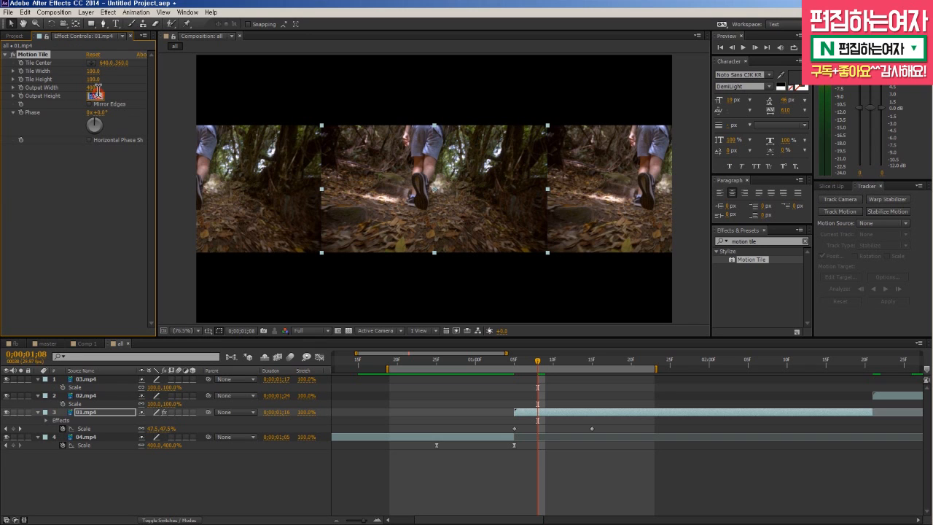
type("400")
key("Return")
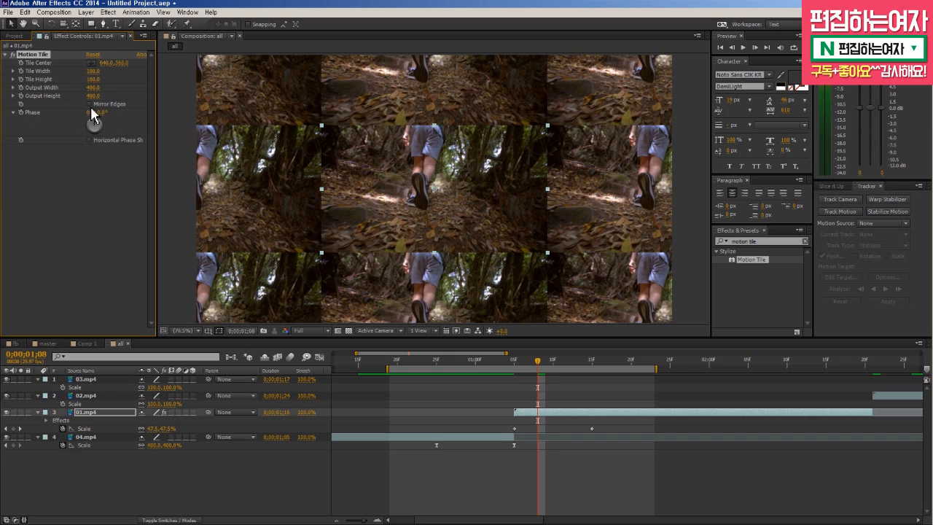
left_click(88, 104)
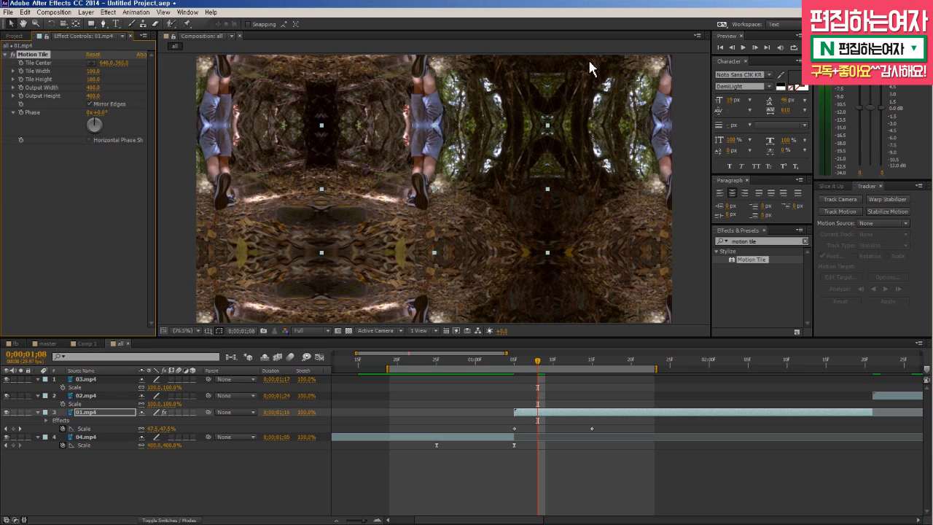
- Apply Easy Ease to both Scale keyframes of the 01.mp4 layer
left_click_drag(504, 425, 631, 467)
left_click(601, 479)
left_click_drag(500, 422, 627, 435)
left_click(633, 478)
left_click_drag(497, 421, 614, 441)
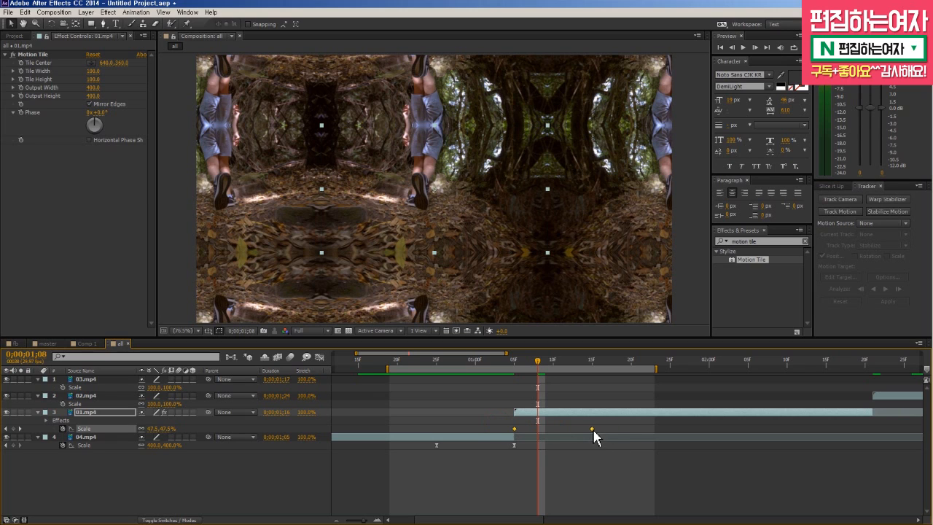
right_click(593, 430)
mouse_move(642, 422)
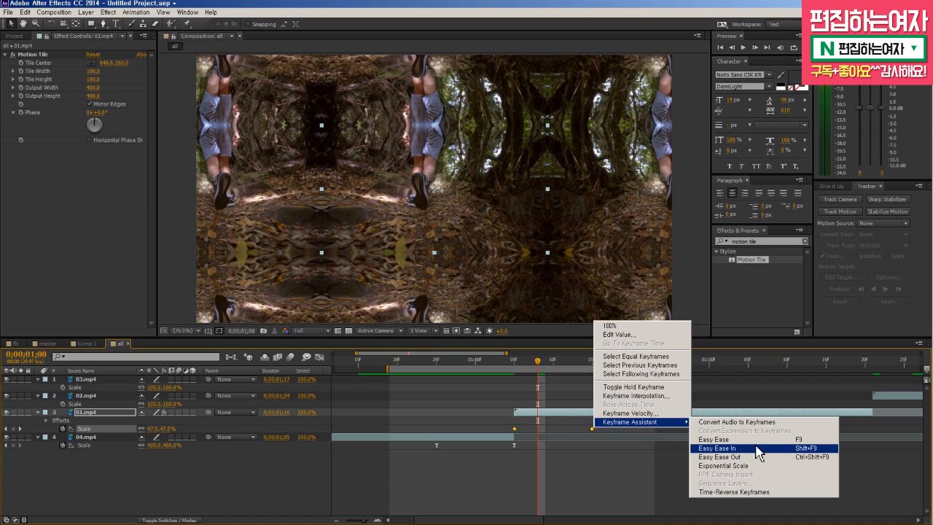
left_click(756, 441)
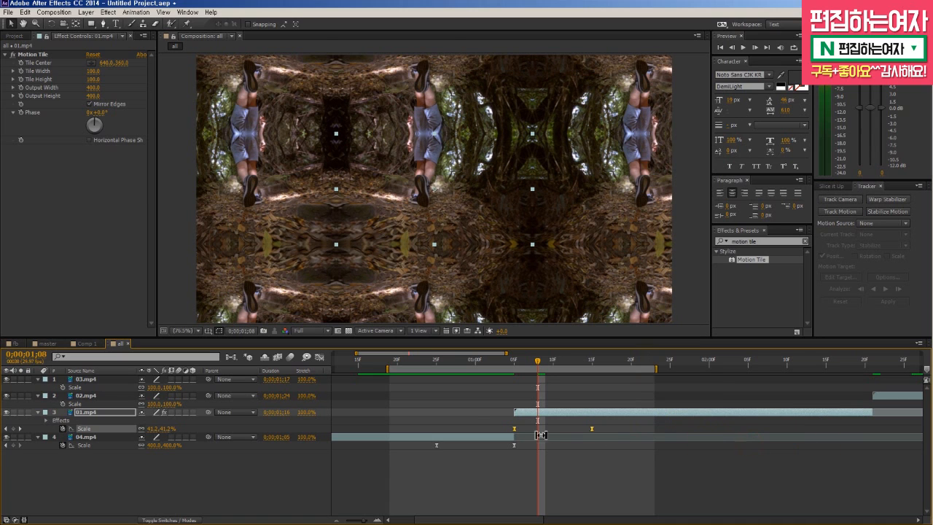
- Reshape the 01.mp4 Scale curve in the Graph Editor so it rises steeply at the first keyframe and levels off toward the last
left_click(319, 357)
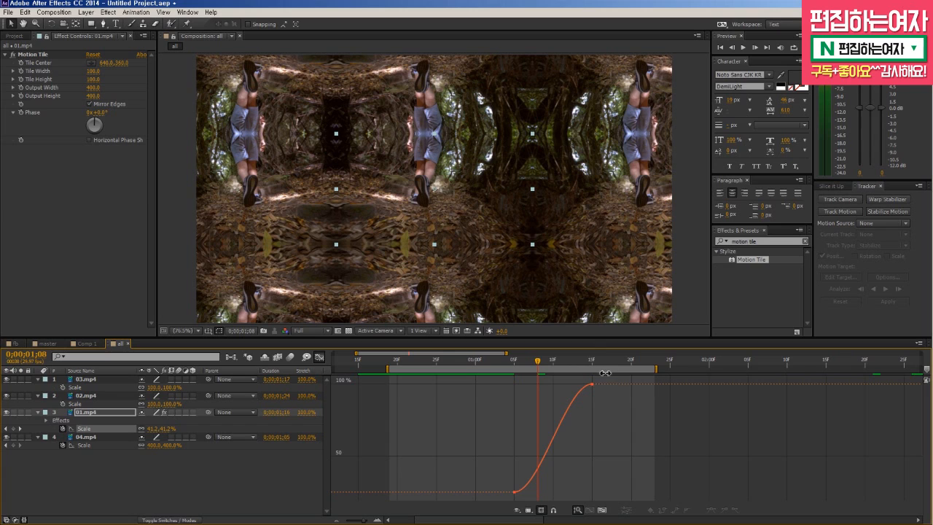
left_click_drag(534, 363, 550, 377)
left_click(515, 491)
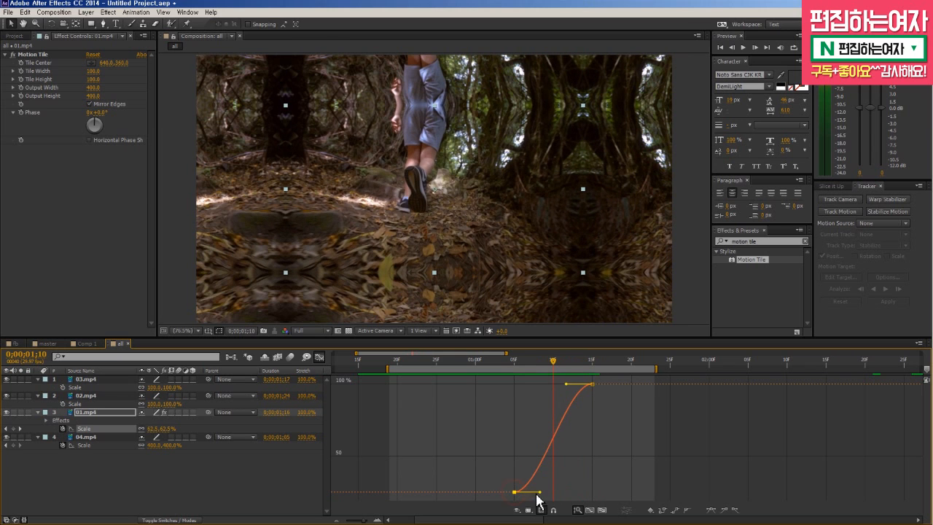
left_click_drag(543, 491, 497, 374)
left_click_drag(566, 385, 513, 397)
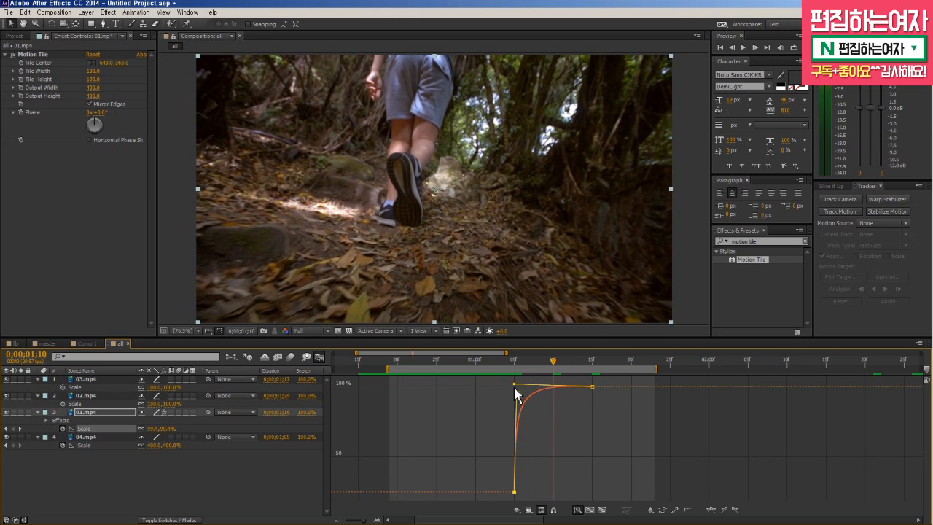
- Scrub through the start of the 01.mp4 zoom, close the Graph Editor and preview the transition with the new curve
left_click(515, 360)
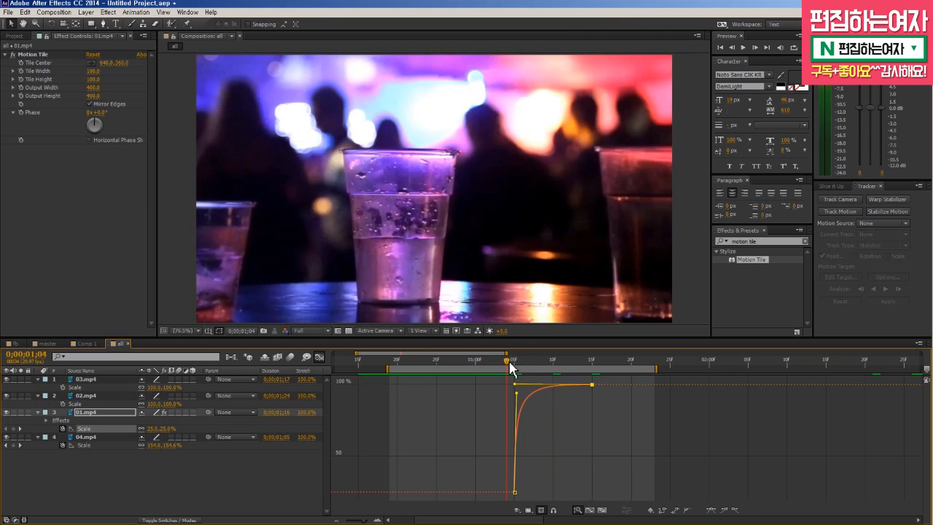
left_click_drag(517, 361, 537, 365)
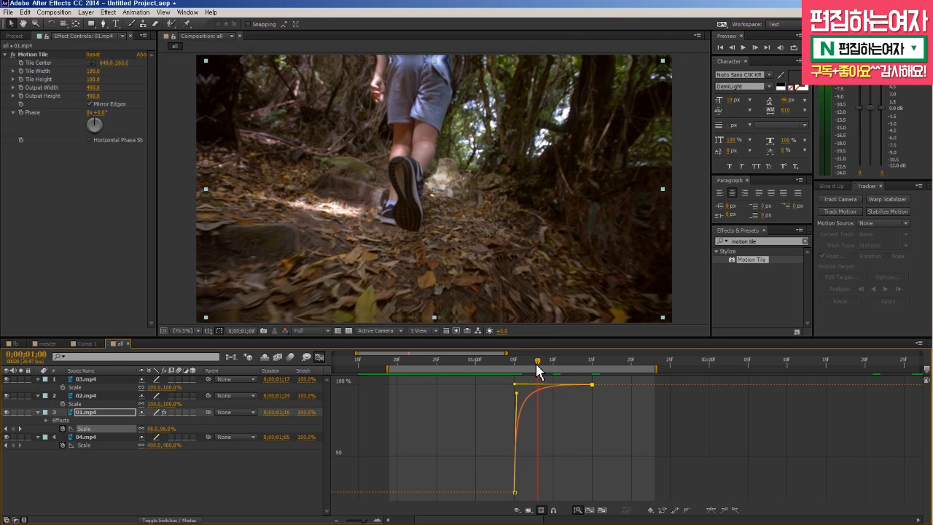
mouse_move(537, 363)
left_mouse_down()
mouse_move(591, 366)
mouse_move(507, 364)
mouse_move(522, 364)
left_mouse_up()
left_click(317, 358)
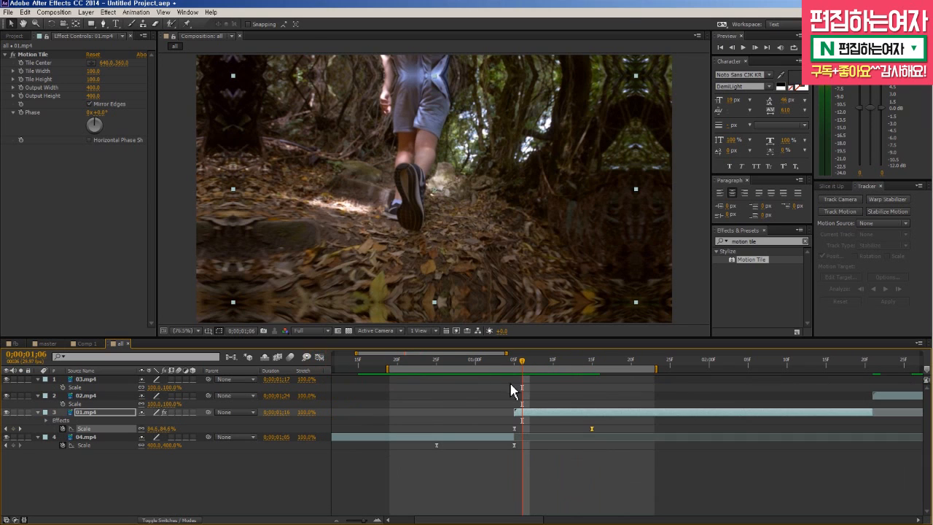
key("space")
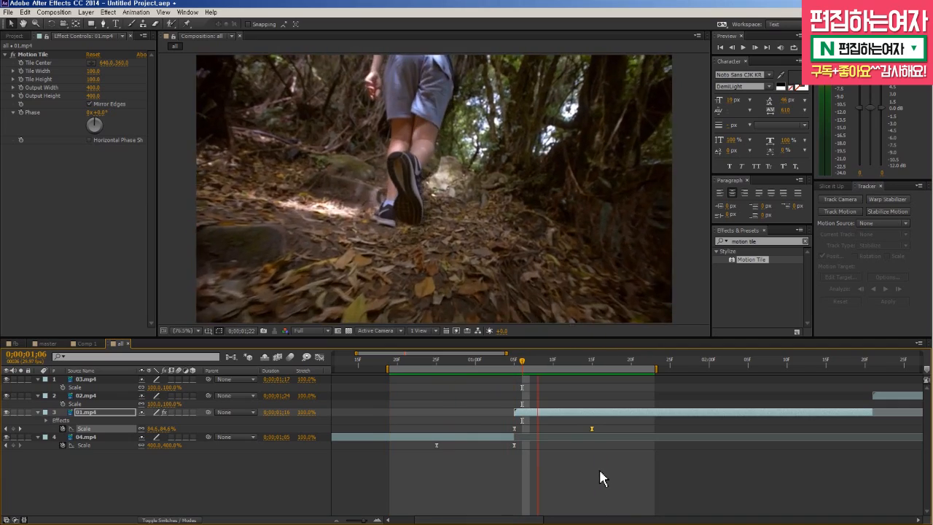
key("space")
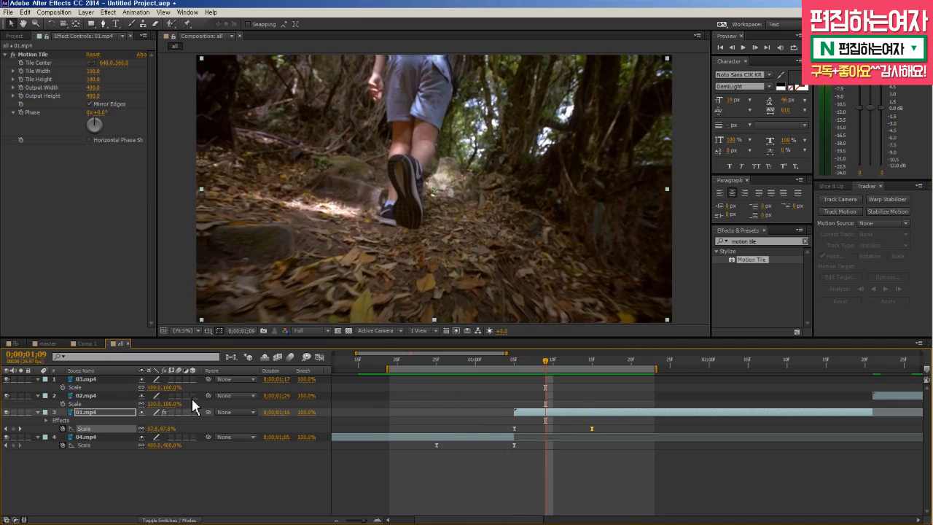
- Turn on motion blur for the 01.mp4 and 04.mp4 layers and enable it for the composition
left_click(178, 413)
left_click(178, 437)
left_click(289, 357)
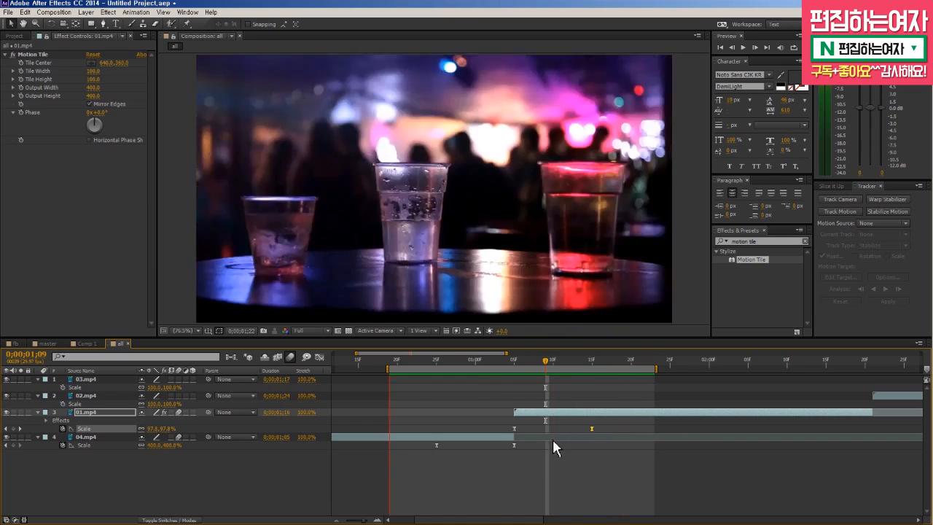
- Move the first 04.mp4 Scale keyframe three frames earlier to 0;00;00;22 and the last 01.mp4 Scale keyframe three frames later
left_click(434, 360)
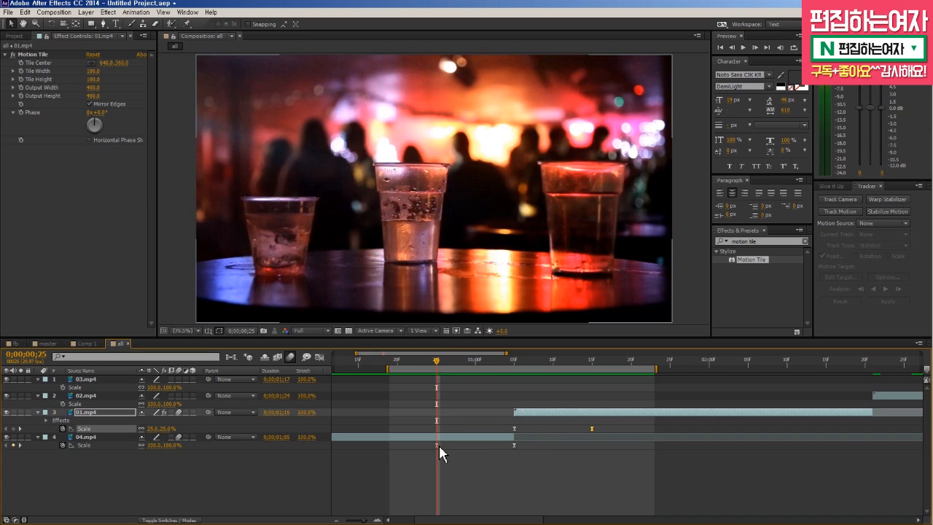
left_click_drag(436, 445, 412, 445)
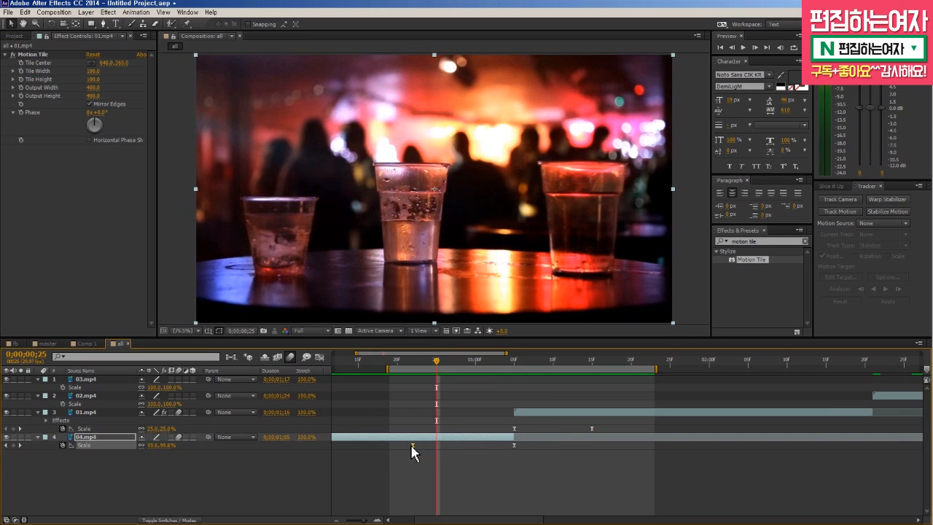
left_click_drag(592, 429, 615, 430)
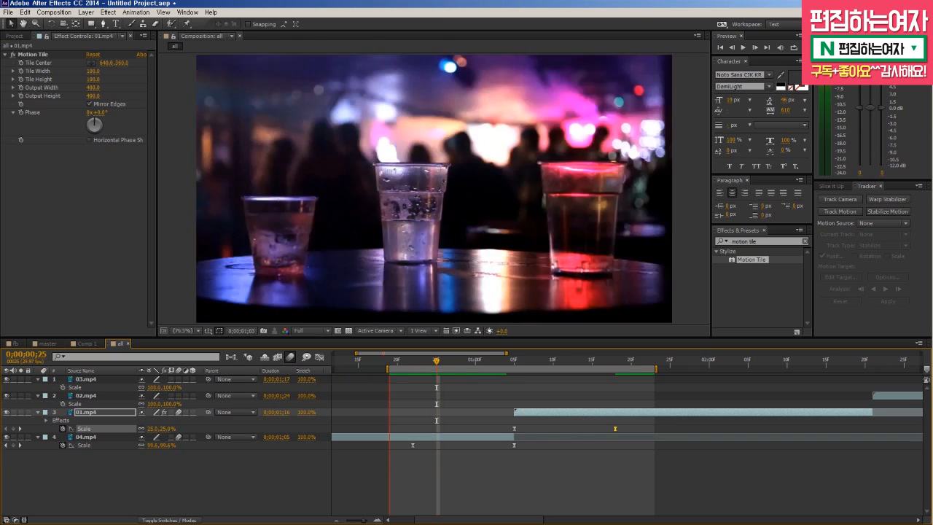
- Undo the keyframe moves and redo them: first 04.mp4 Scale keyframe three frames earlier, last 01.mp4 Scale keyframe three frames later
key("ctrl+z")
key("ctrl+z")
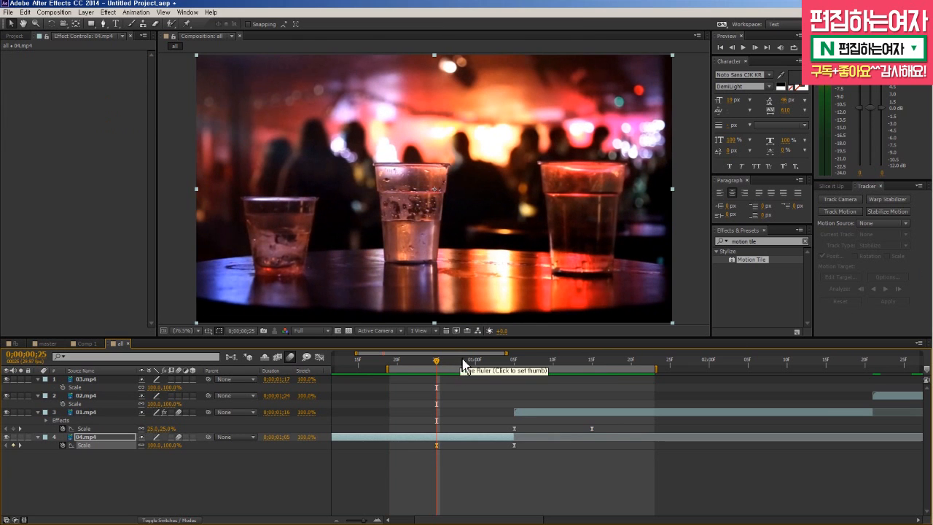
left_click_drag(591, 429, 614, 429)
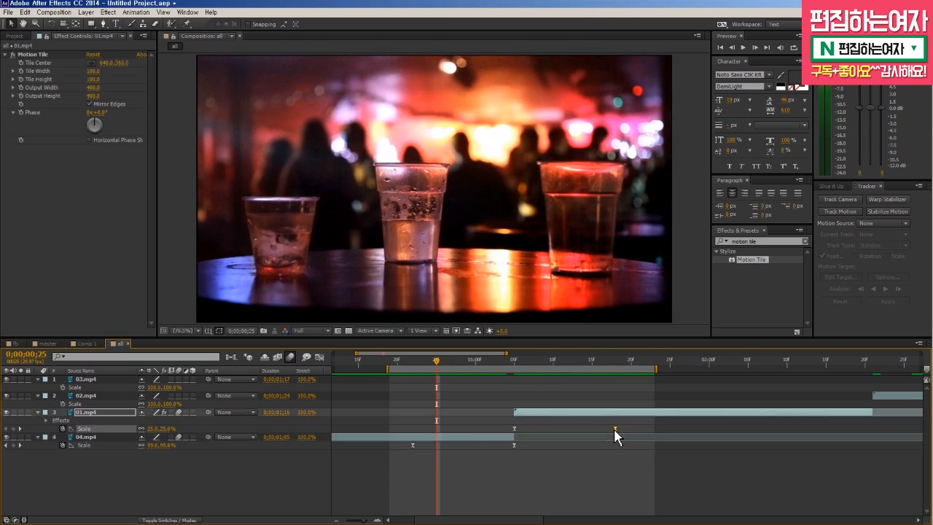
- Correct the 04.mp4 Scale curve in the Graph Editor so it rises steeply at its last keyframe without dipping below 100%, then close the editor
left_click(412, 444)
left_click(320, 357)
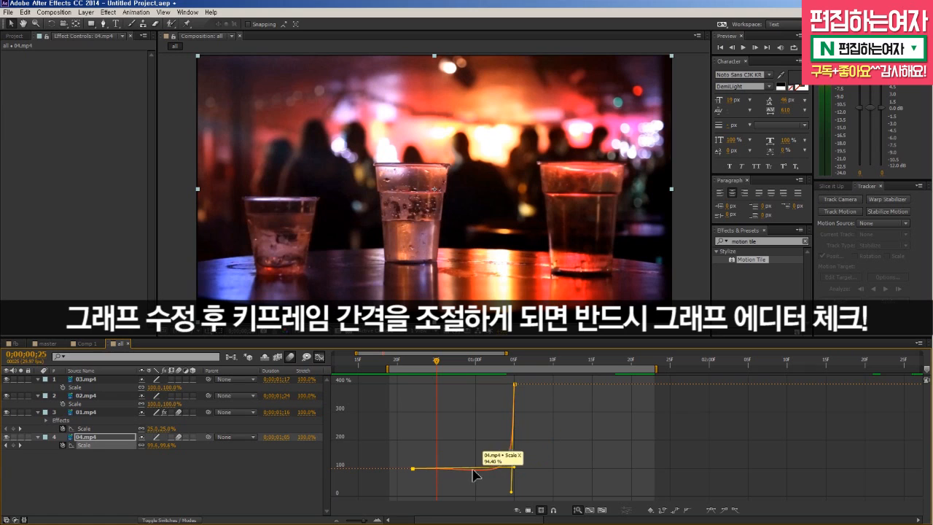
left_click_drag(511, 492, 516, 473)
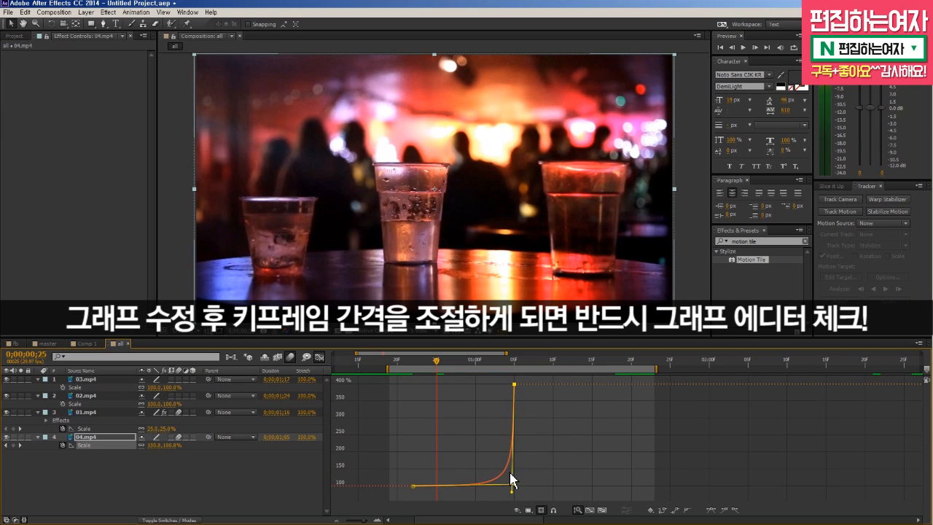
left_click(319, 357)
- Scrub through the 04.mp4 to 01.mp4 transition and play a RAM preview of it
left_click_drag(408, 364, 497, 377)
key("minus")
key("minus")
mouse_move(410, 354)
left_mouse_down()
mouse_move(376, 365)
mouse_move(428, 358)
mouse_move(377, 359)
mouse_move(404, 359)
left_mouse_up()
key("KP_0")
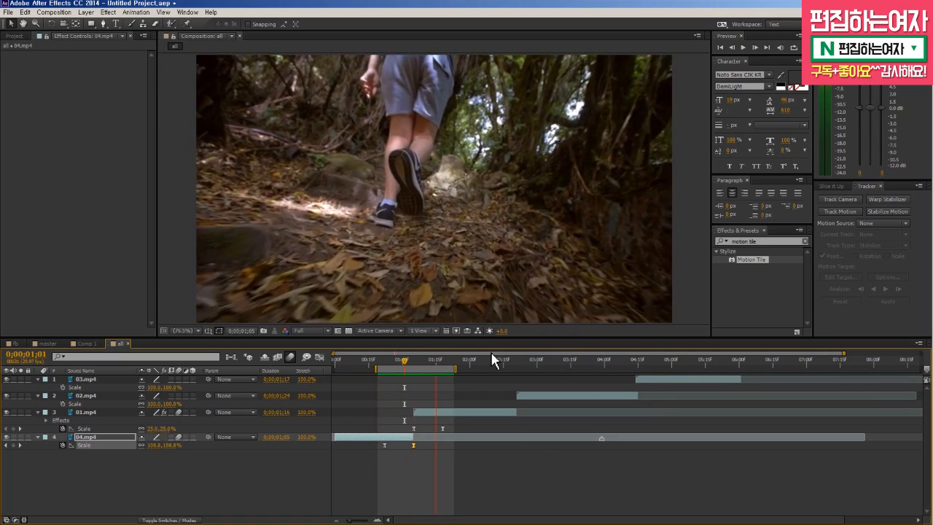
- Find the cut between 01.mp4 and 02.mp4, go ten frames back to 0;00;02;11 and add a Scale keyframe on 01.mp4
left_click(463, 358)
left_click_drag(451, 369, 507, 376)
left_click(524, 395)
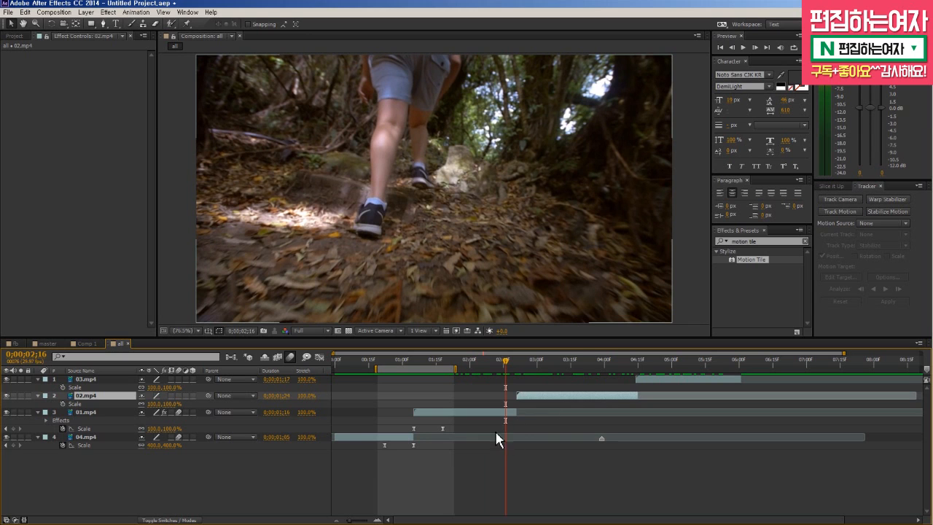
mouse_move(503, 367)
left_mouse_down()
mouse_move(469, 369)
mouse_move(519, 370)
left_mouse_up()
left_click(513, 416)
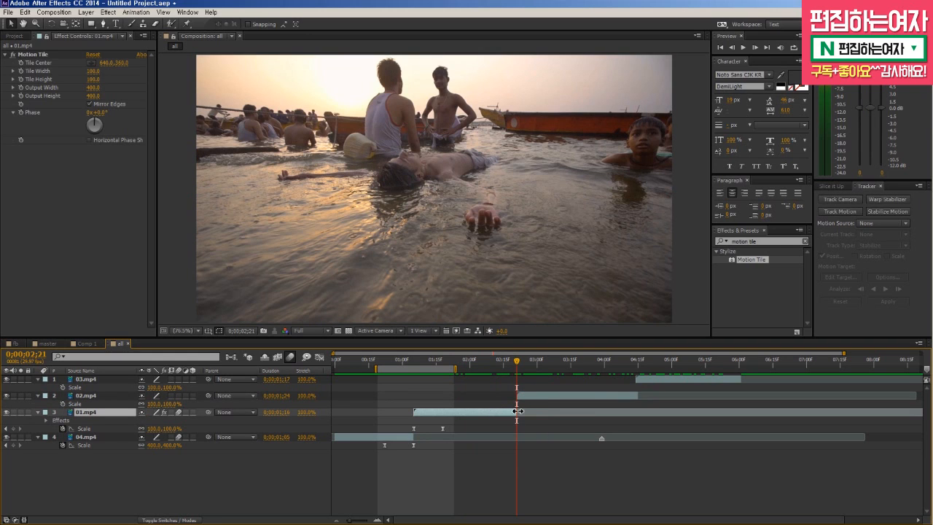
mouse_move(519, 368)
left_mouse_down()
mouse_move(506, 368)
mouse_move(519, 369)
left_mouse_up()
left_click(527, 459)
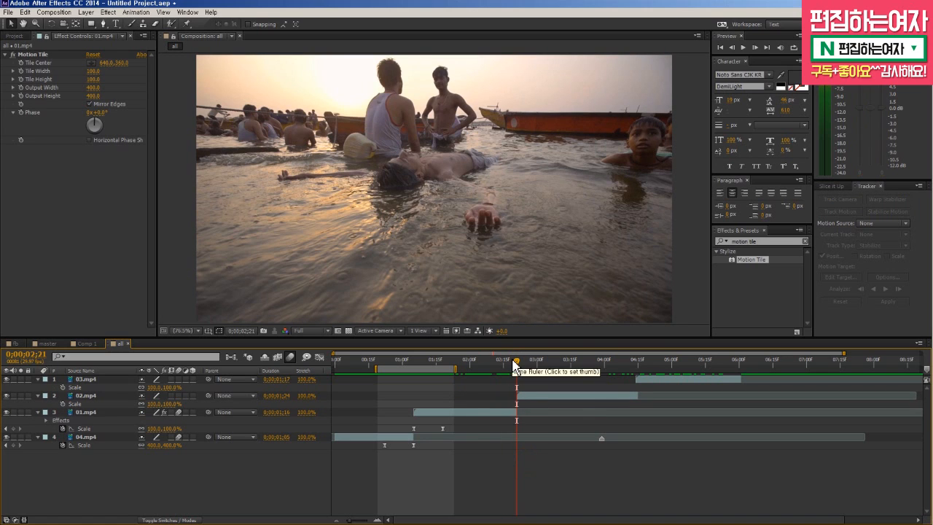
key("alt+shift+j")
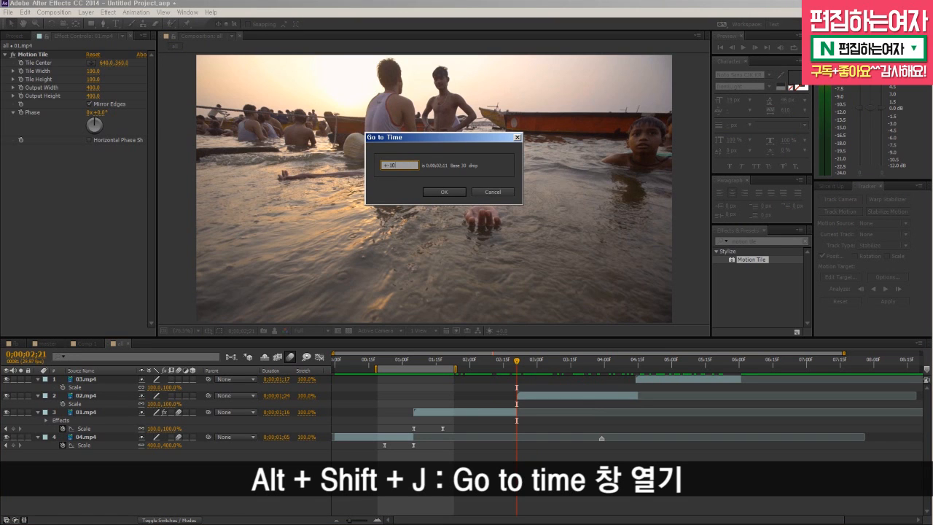
key("Return")
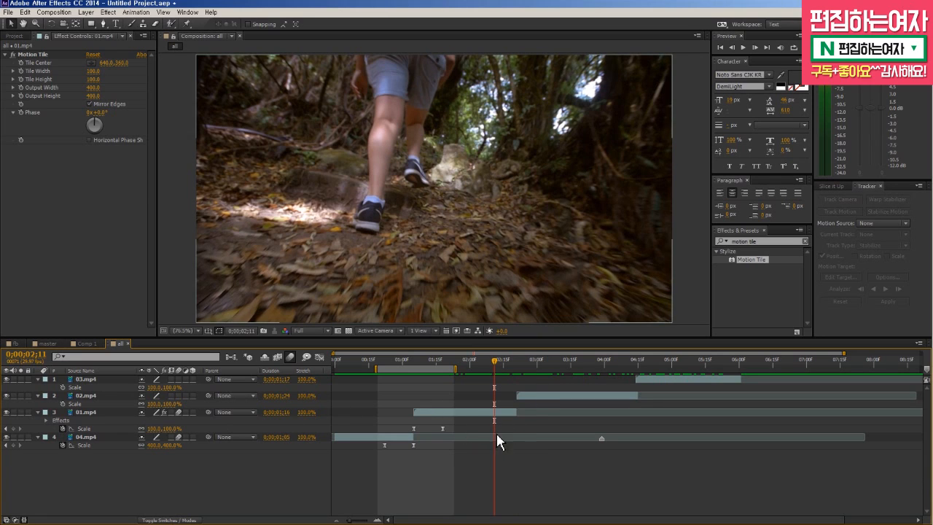
left_click(14, 429)
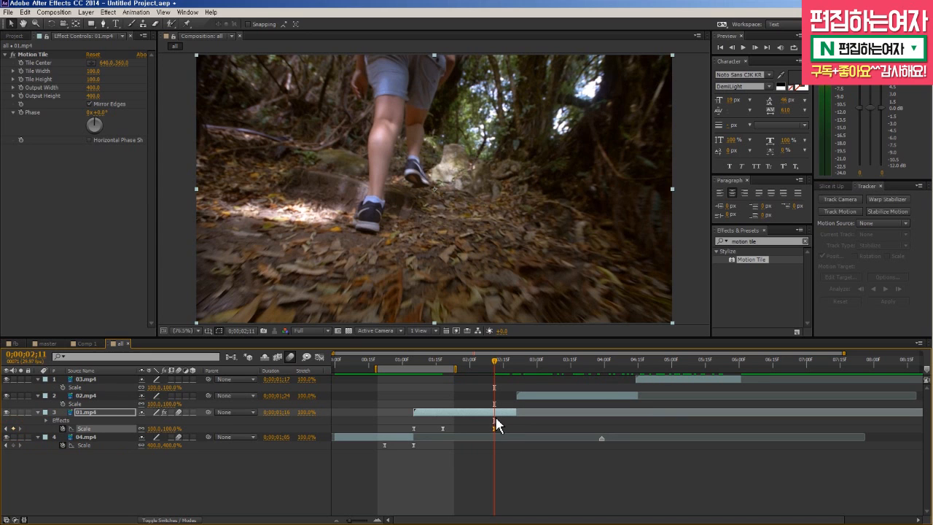
- Set the 01.mp4 Scale to 30% at the cut at 0;00;02;21
left_click_drag(500, 362, 523, 364)
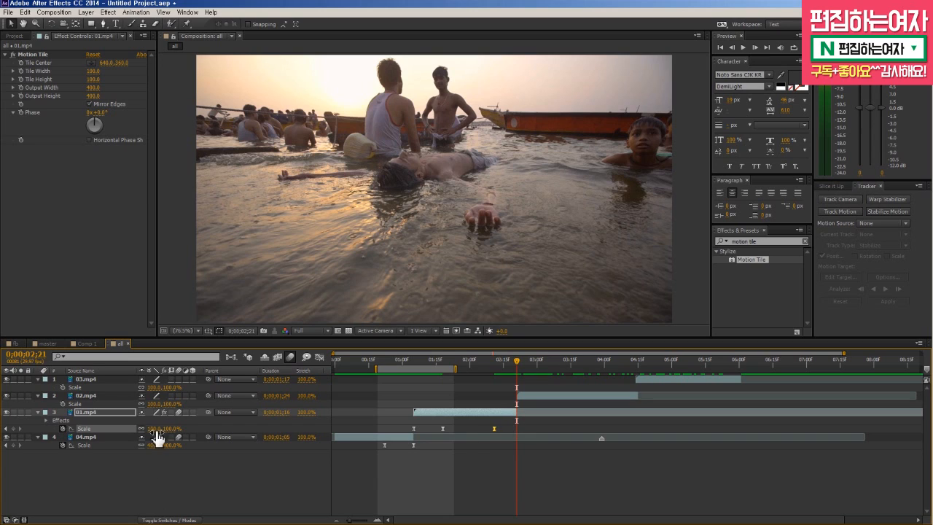
mouse_move(158, 431)
left_mouse_down()
mouse_move(139, 436)
mouse_move(150, 437)
left_mouse_up()
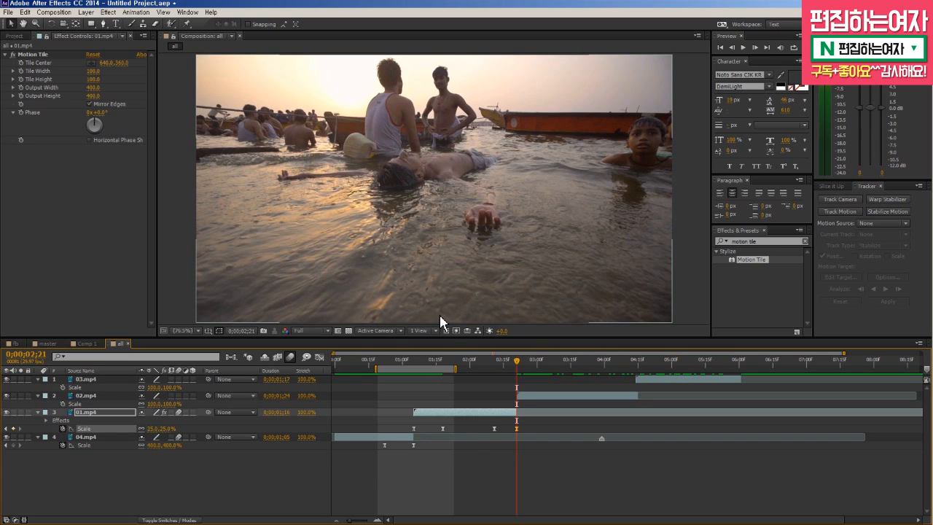
left_click(413, 359)
left_click_drag(412, 358, 516, 358)
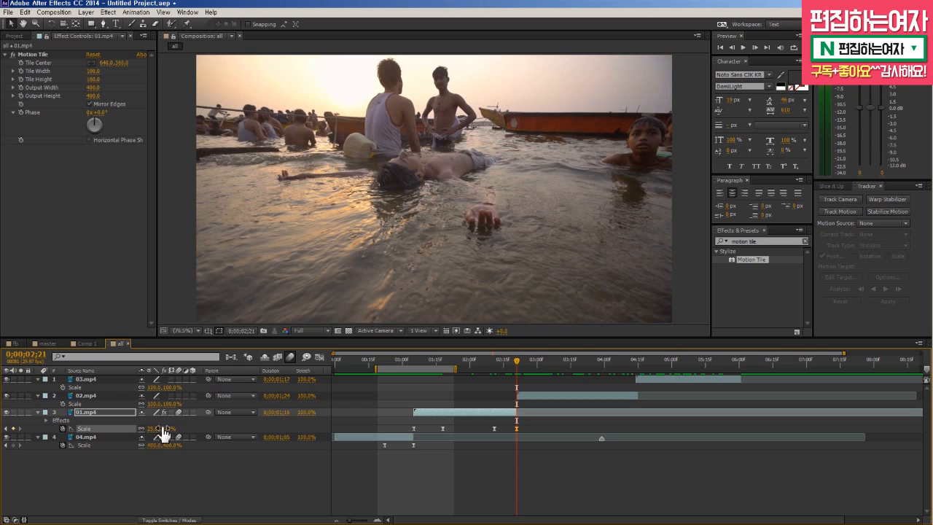
left_click_drag(158, 435, 158, 435)
left_click(152, 428)
type("30")
key("Return")
- Turn off motion blur for the composition and keyframe the 02.mp4 Scale at 400% at 0;00;02;21
mouse_move(517, 360)
left_mouse_down()
mouse_move(492, 362)
mouse_move(517, 367)
left_mouse_up()
left_click(292, 357)
left_click(531, 396)
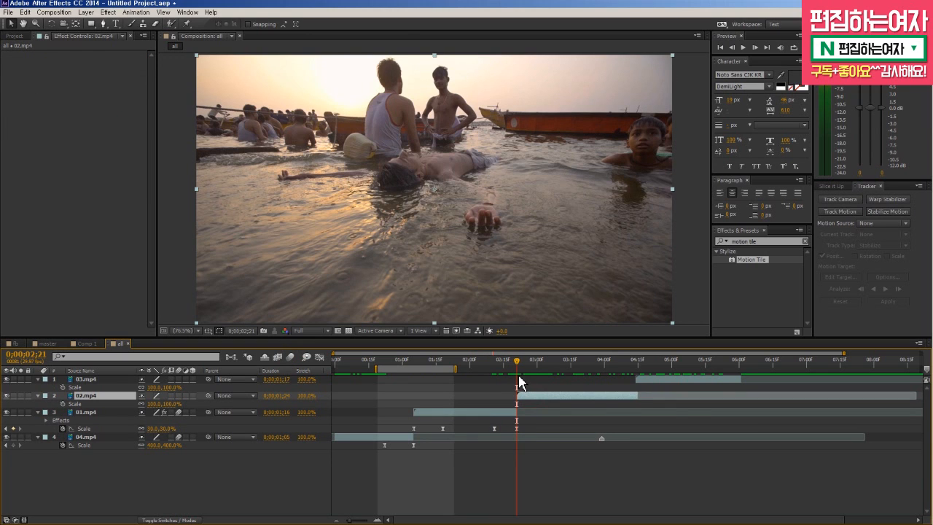
mouse_move(516, 358)
left_mouse_down()
mouse_move(502, 360)
mouse_move(521, 358)
left_mouse_up()
left_click(155, 403)
type("400")
key("Return")
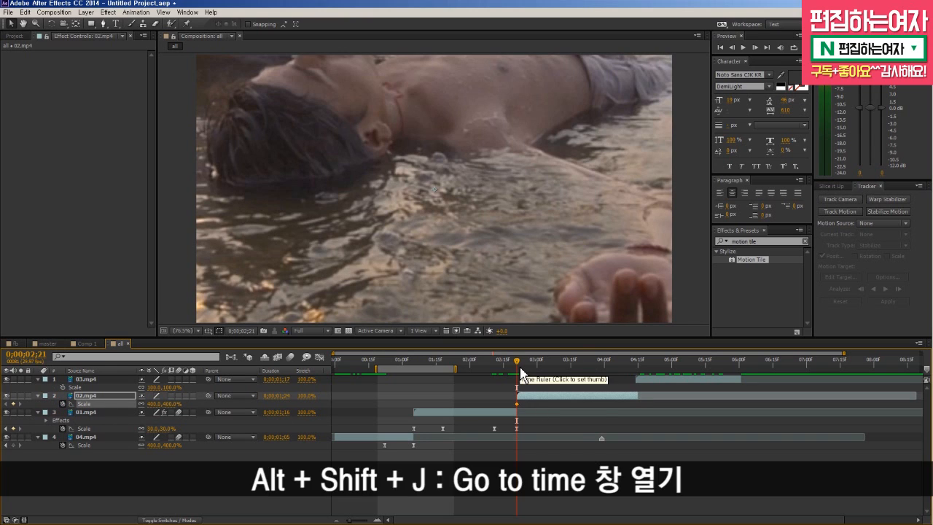
- Go ten frames forward to 0;00;03;01 and set the 02.mp4 Scale to 100%
key("alt+shift+j")
type("+1")
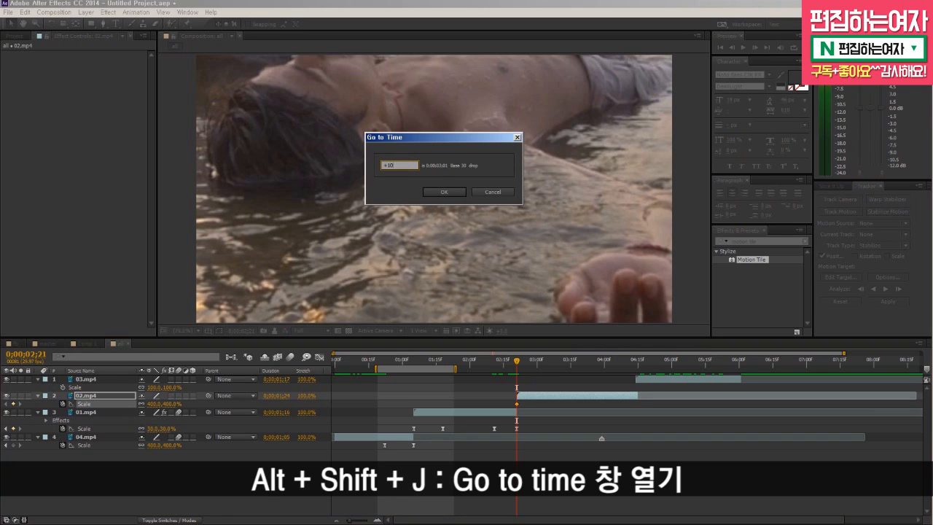
type("0")
key("Return")
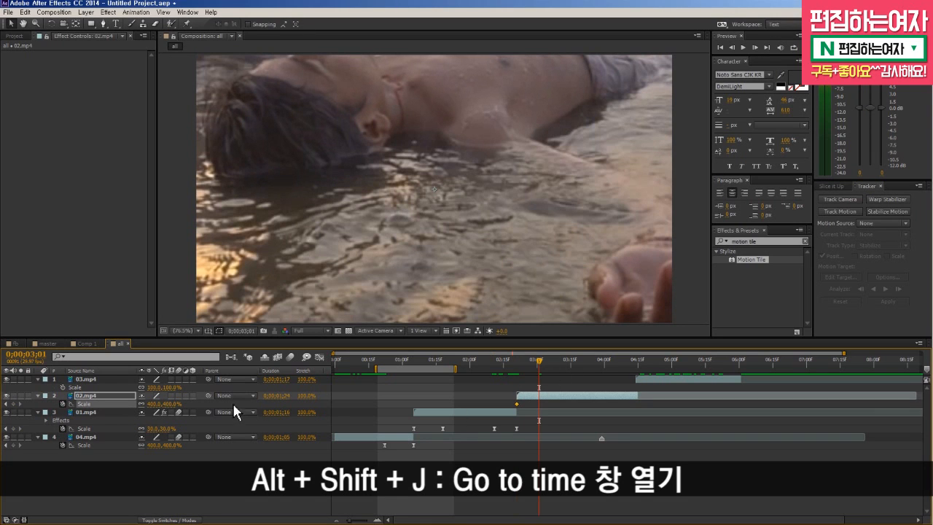
left_click(153, 403)
type("100")
key("Return")
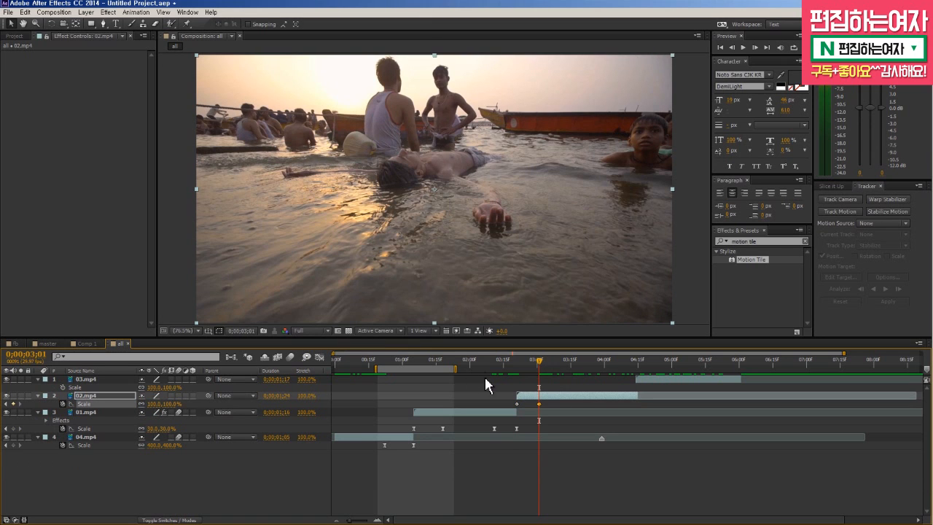
- Select the last two 01.mp4 Scale keyframes and show their curve enlarged in the Graph Editor
left_click_drag(481, 364, 499, 408)
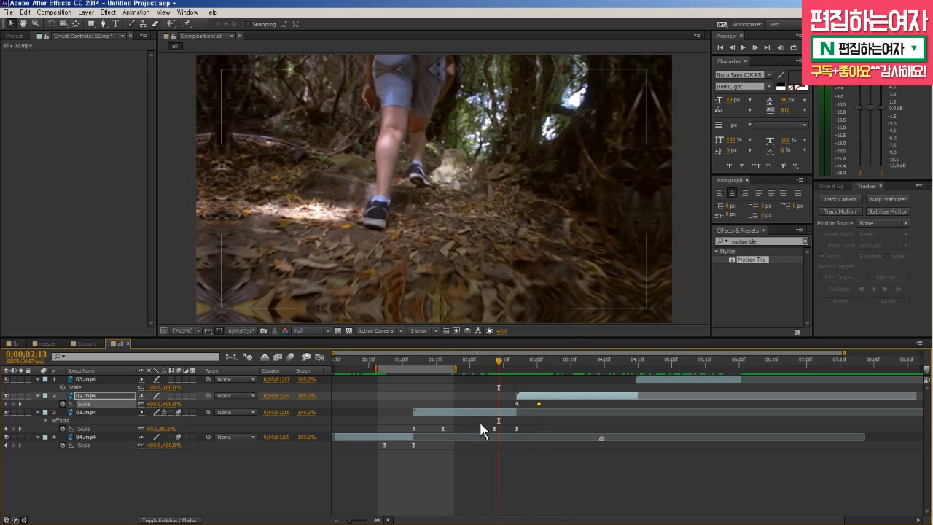
left_click_drag(486, 424, 528, 437)
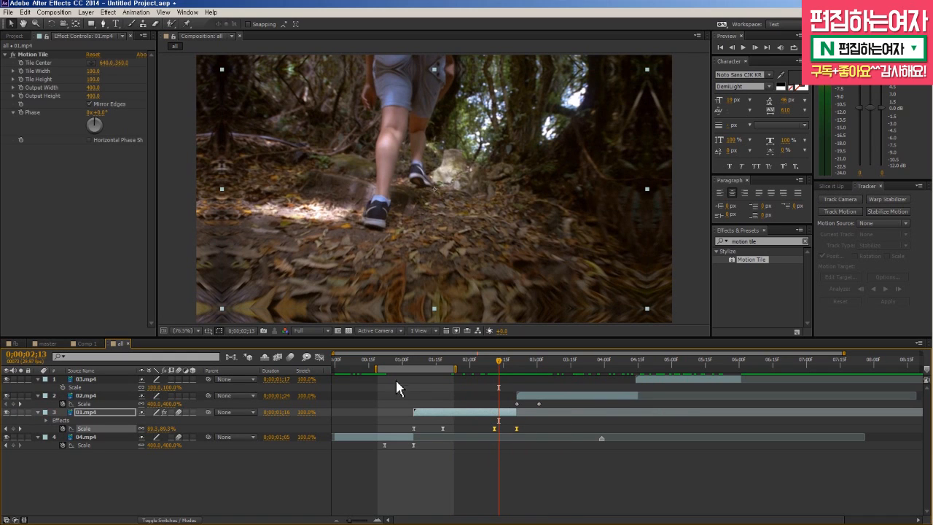
left_click(319, 356)
key("equal")
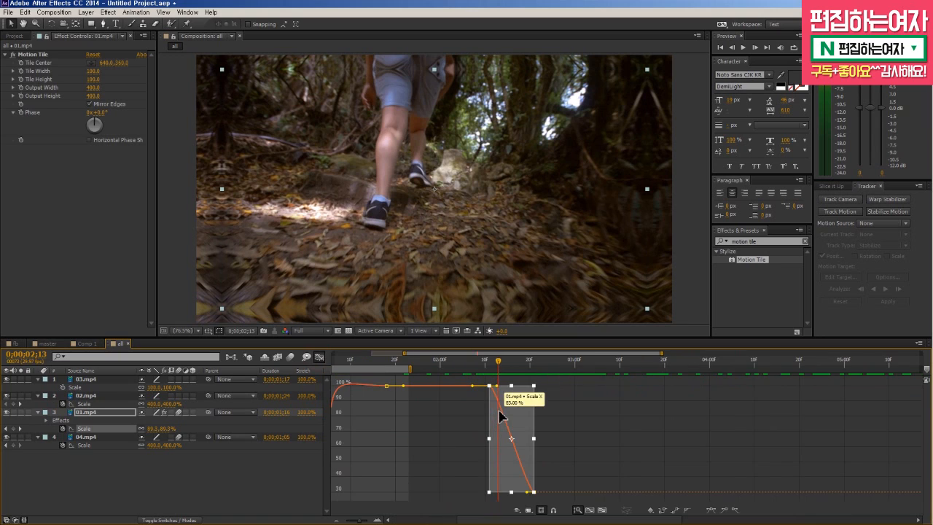
left_click(578, 400)
left_click(500, 409)
key("equal")
key("equal")
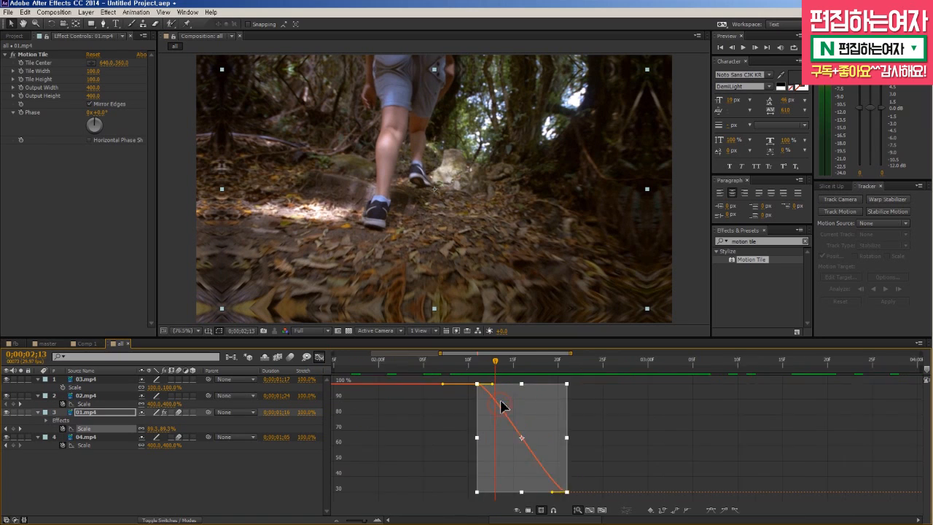
- Reshape the curve between the last two 01.mp4 Scale keyframes so it stays near 100% and drops steeply at the end
left_click_drag(484, 385, 631, 384)
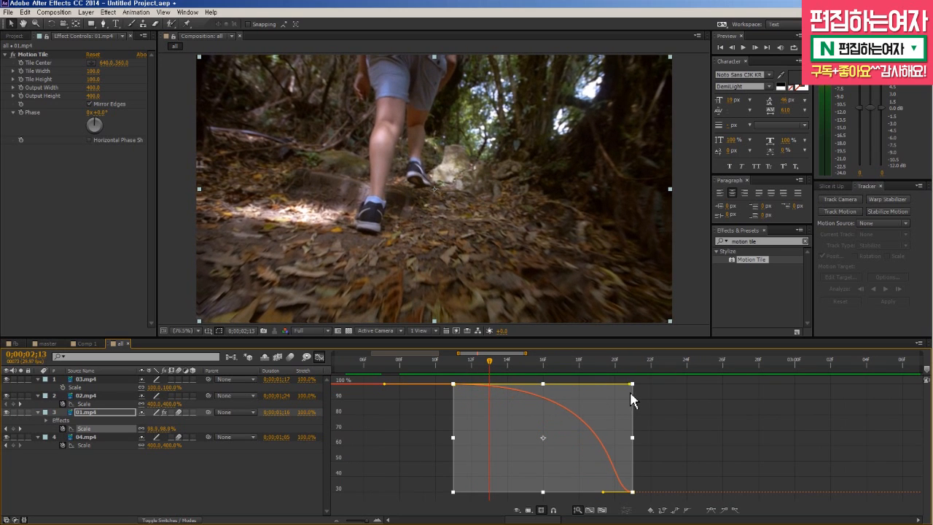
left_click_drag(605, 492, 633, 410)
key("ctrl+z")
left_click(672, 419)
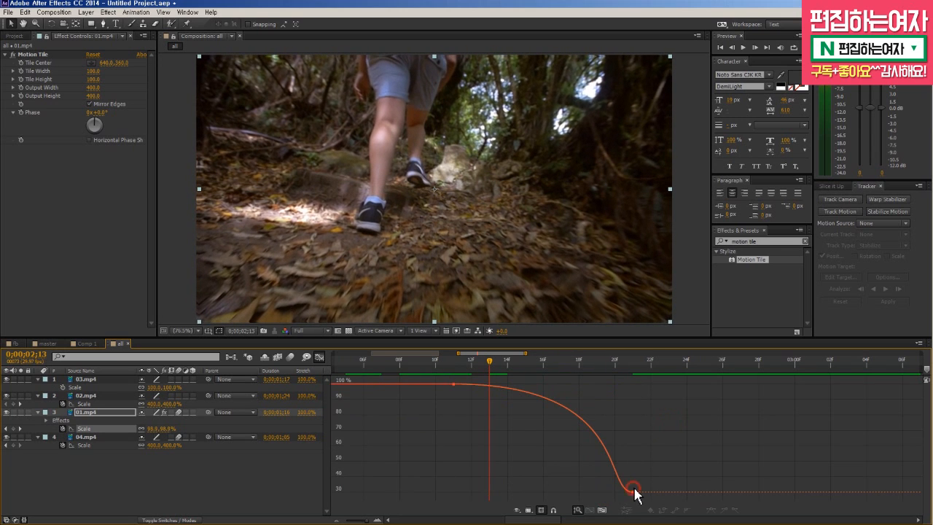
left_click(634, 490)
left_click_drag(604, 492, 633, 384)
left_click_drag(501, 366, 453, 378)
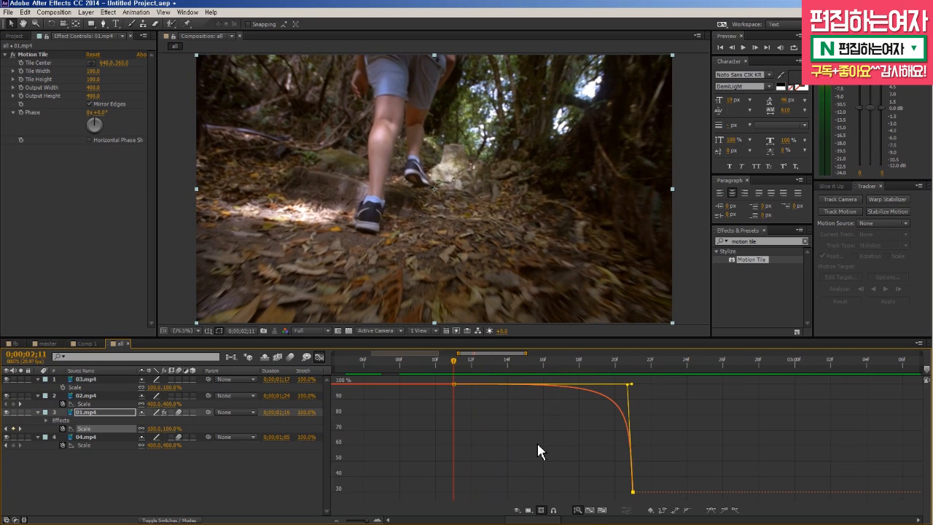
- Lower the first 01.mp4 Scale keyframe's curve handle to remove the overshoot above 100%, then close the Graph Editor
scroll(537, 441, "down", 2)
left_click(408, 384)
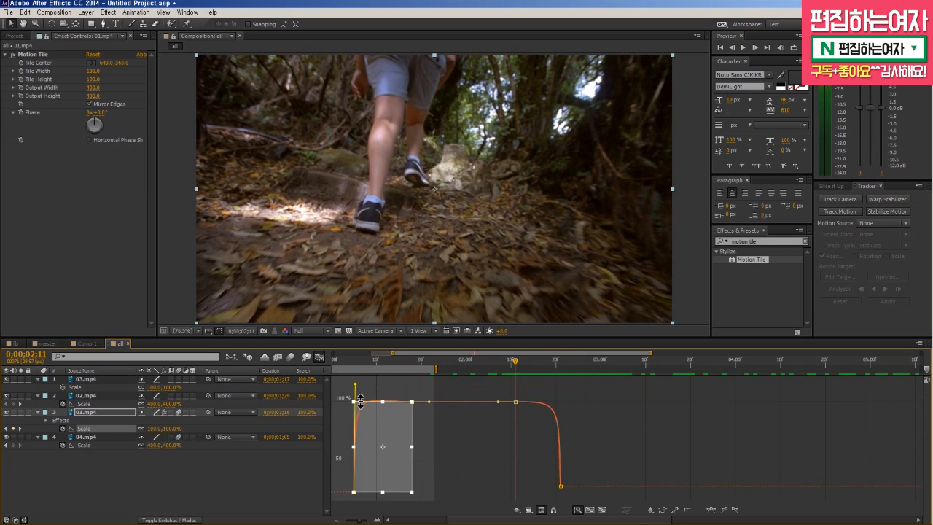
scroll(358, 396, "up", 2)
left_click_drag(392, 398, 518, 399)
scroll(539, 405, "up", 2)
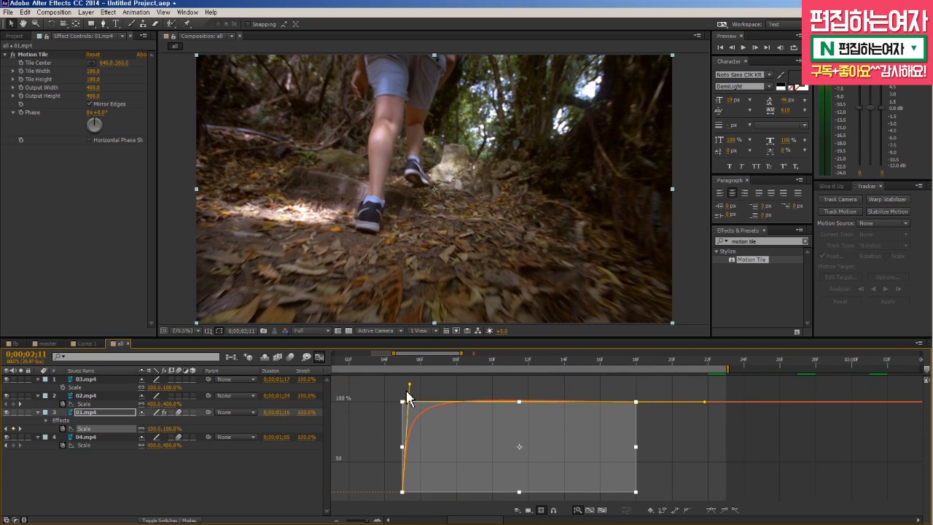
left_click(447, 380)
scroll(470, 386, "down", 2)
left_click(512, 391)
left_click(452, 397)
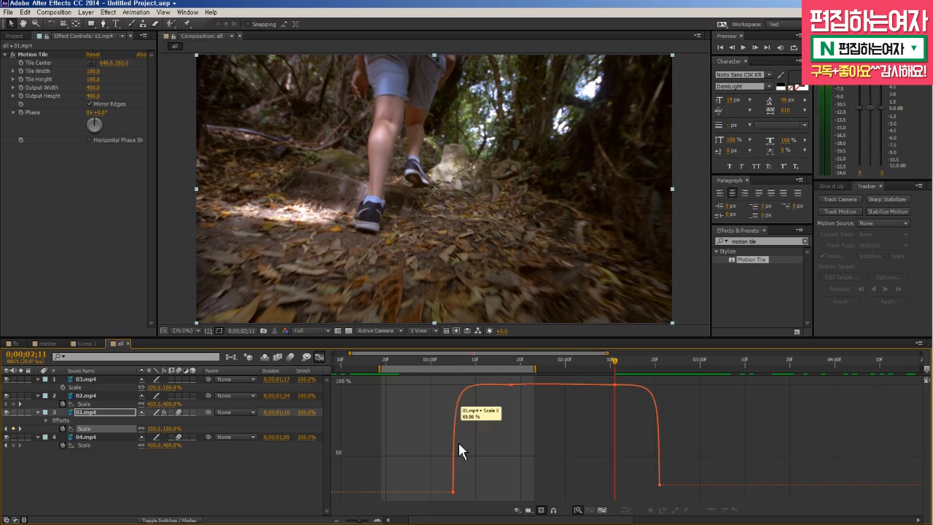
left_click(453, 491)
left_click_drag(453, 384, 456, 396)
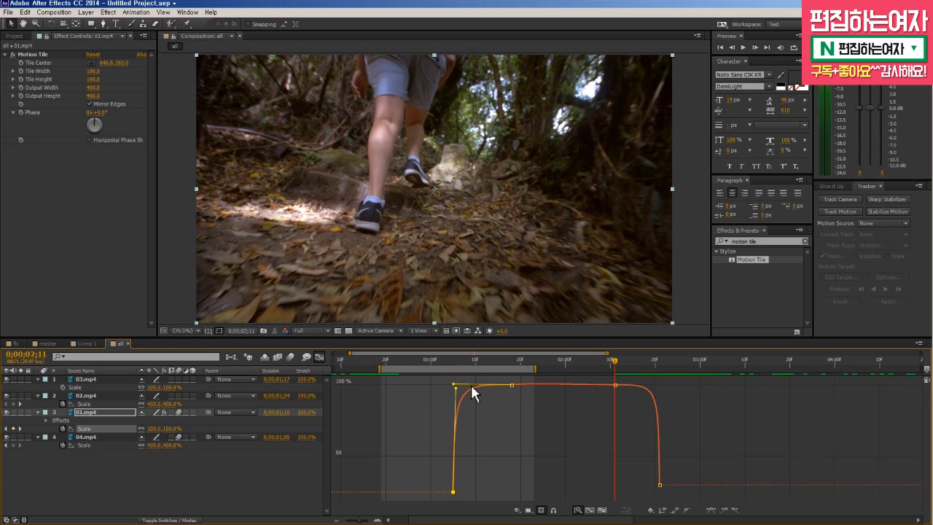
left_click(319, 357)
- Apply Easy Ease to both 02.mp4 Scale keyframes
left_click_drag(472, 403, 530, 407)
left_click_drag(476, 363, 495, 363)
left_click_drag(480, 401, 510, 407)
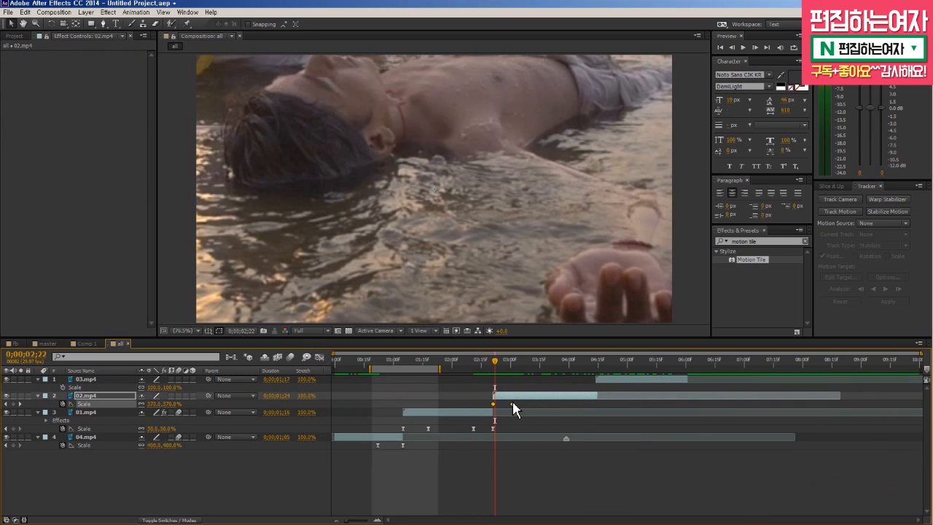
right_click(512, 402)
mouse_move(540, 505)
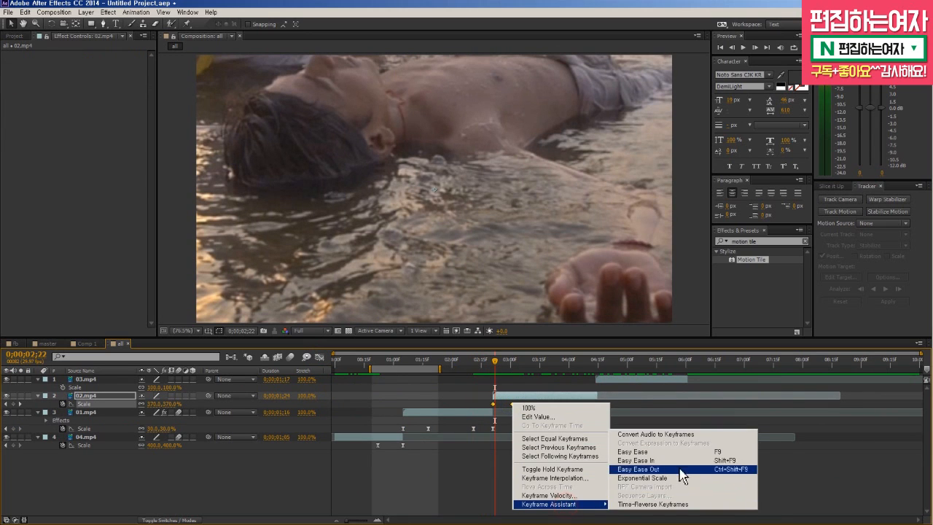
left_click(633, 451)
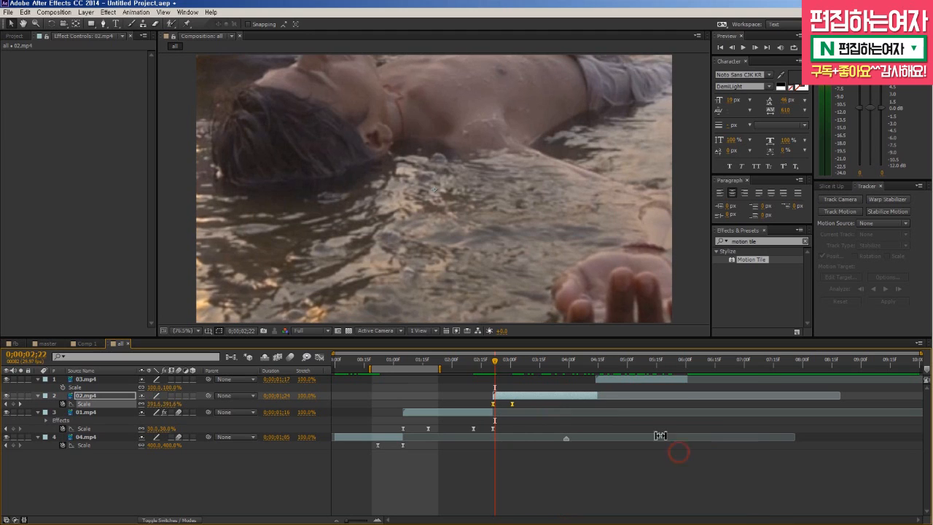
- Reshape the 02.mp4 Scale curve in the Graph Editor so it drops steeply from 400% and flattens gradually into 100%
left_click(324, 356)
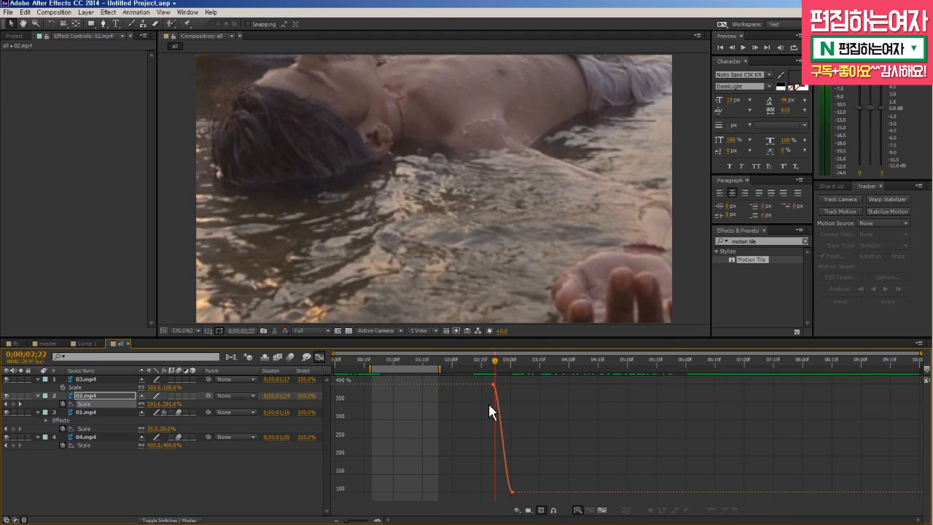
scroll(489, 403, "up", 2)
left_click_drag(478, 402, 479, 401)
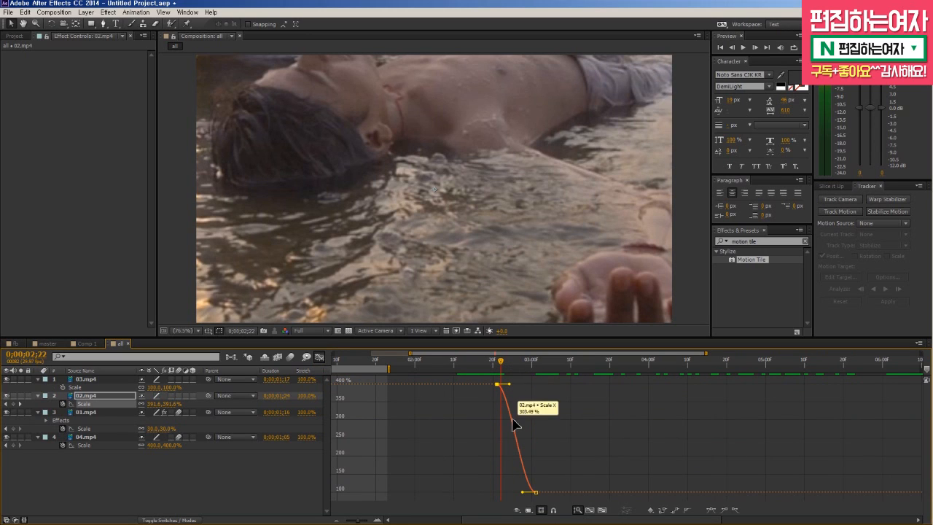
scroll(513, 420, "up", 1)
left_click(518, 390)
left_click(480, 385)
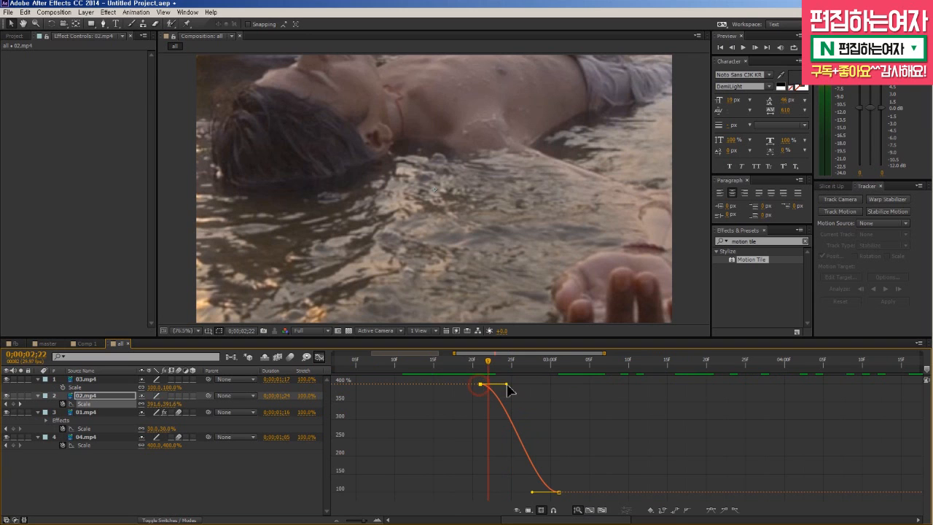
left_click_drag(505, 385, 482, 478)
left_click_drag(532, 493, 483, 482)
- Scrub through 02.mp4's eased scale-down up to 0;00;03;00, then close the Graph Editor
mouse_move(488, 361)
left_mouse_down()
mouse_move(474, 362)
mouse_move(495, 371)
left_mouse_up()
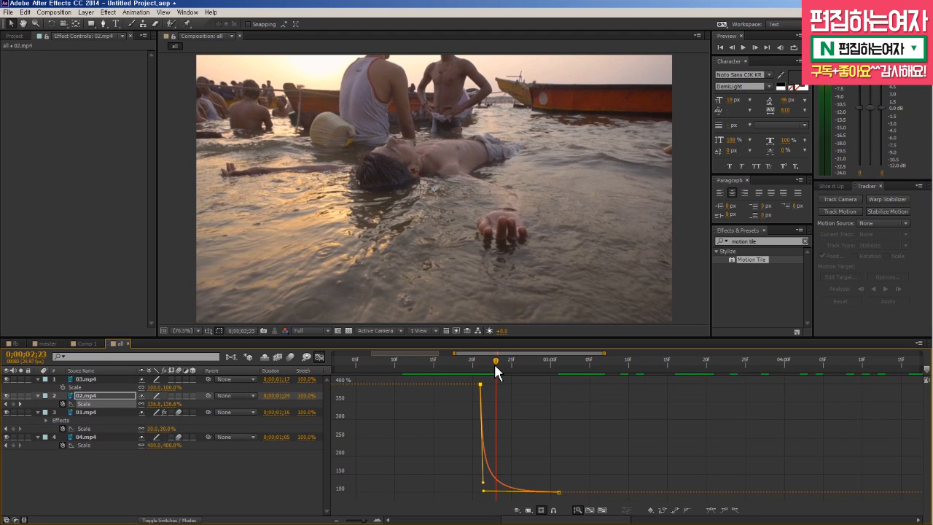
left_click_drag(495, 365, 552, 379)
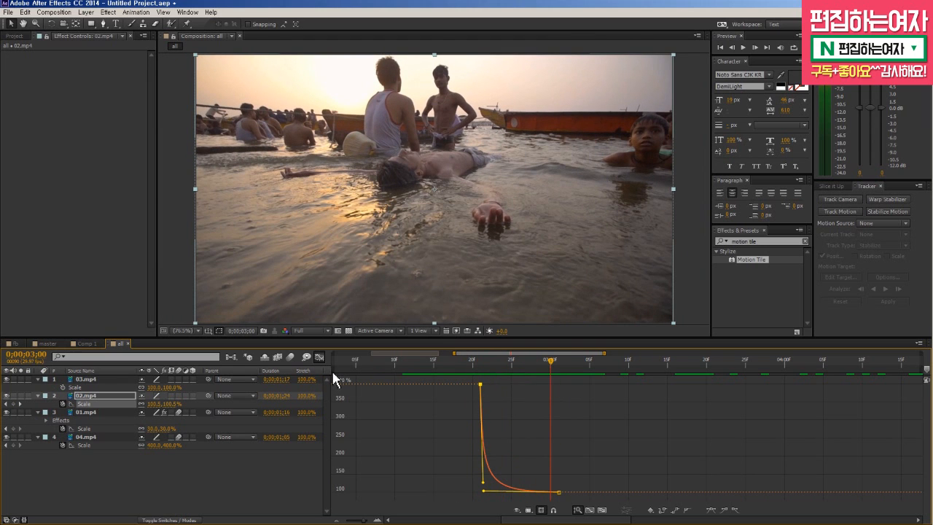
left_click(318, 356)
- Move the work area over the cut from 01.mp4 to 02.mp4 and enable motion blur for 02.mp4 and the composition
mouse_move(518, 367)
left_mouse_down()
mouse_move(458, 369)
mouse_move(515, 369)
left_mouse_up()
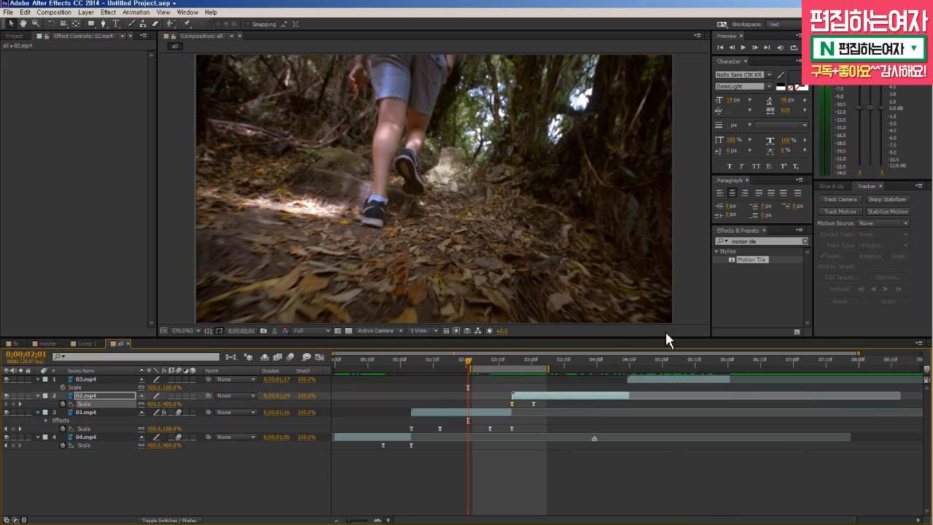
key("space")
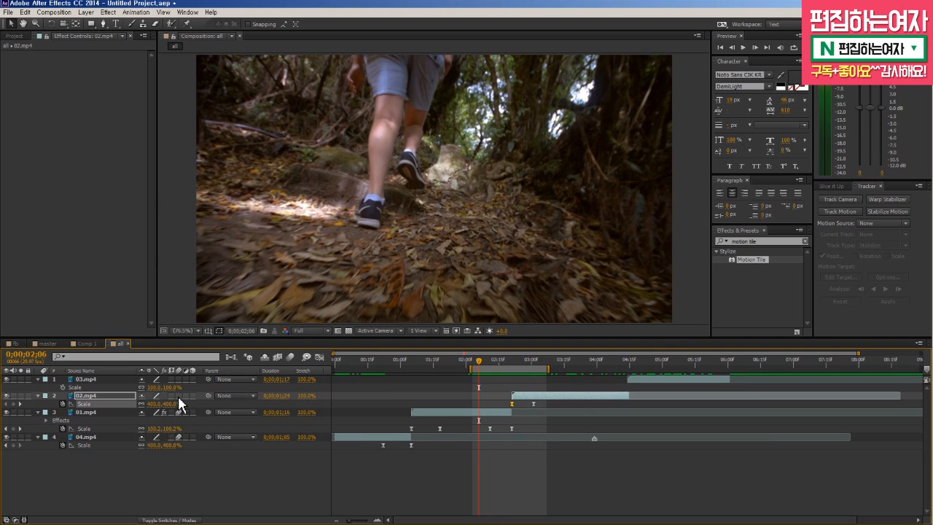
left_click(290, 356)
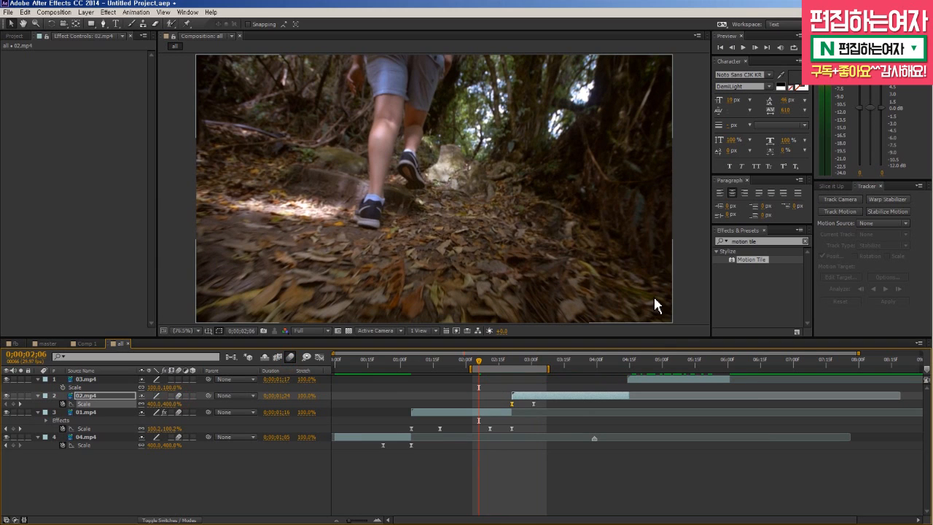
- Preview the work area to check the motion-blurred transition from 01.mp4 to 02.mp4
key("KP_0")
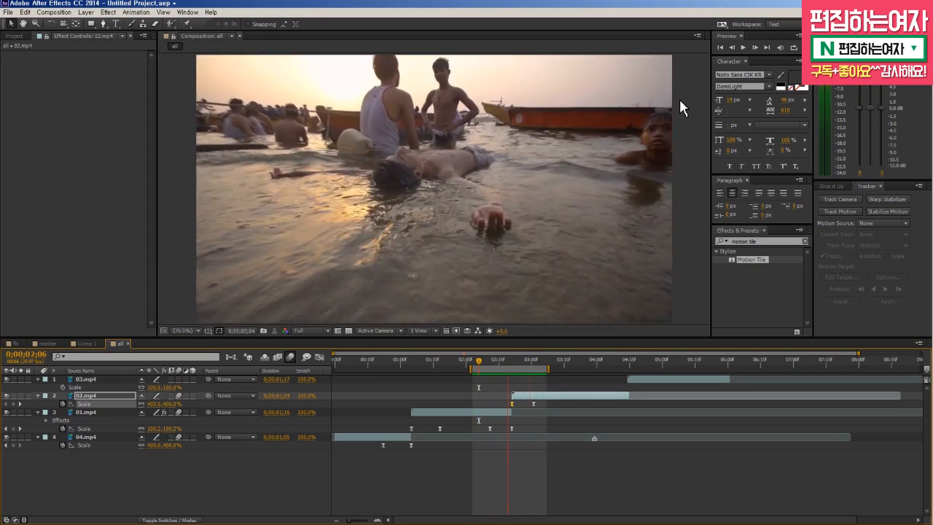
key("space")
key("Page_Down")
key("Page_Down")
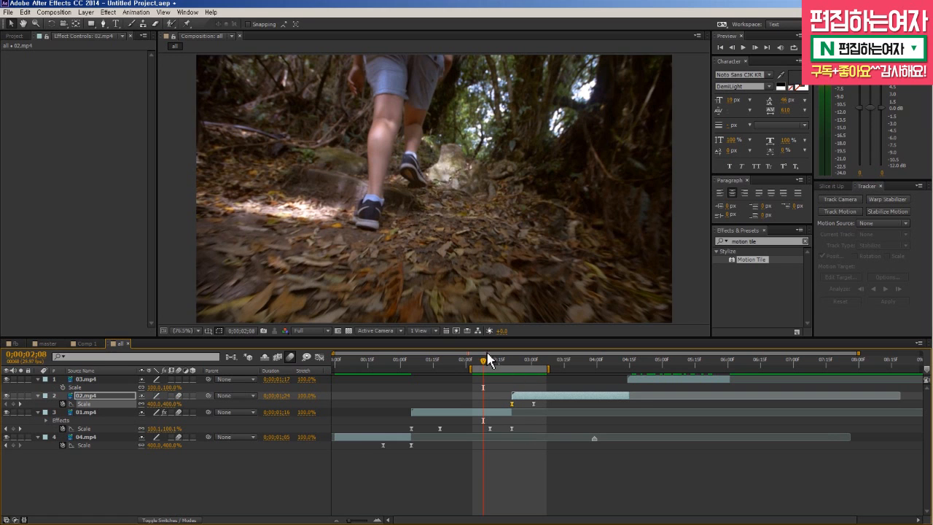
- Add a 0° Rotation keyframe to 02.mp4 at 0;00;03;29, 15 frames before the cut to 03.mp4
left_click_drag(479, 365, 596, 396)
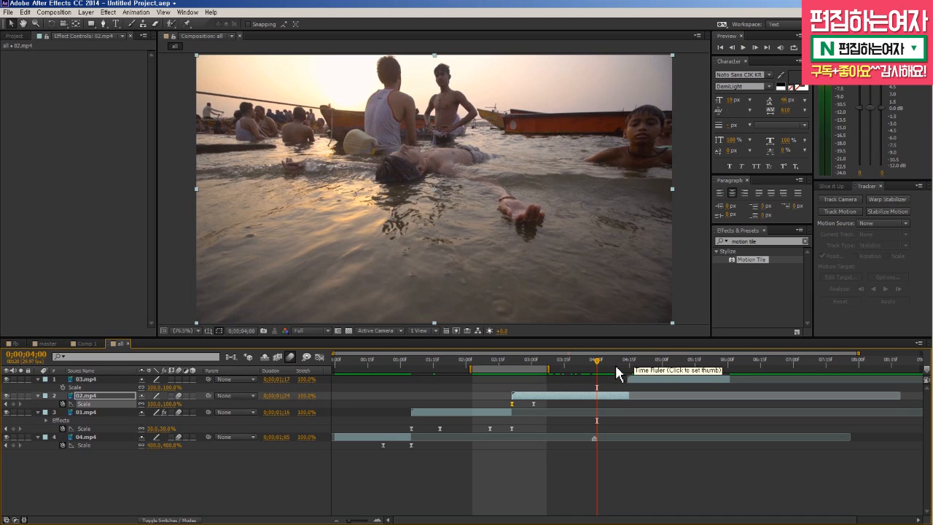
left_click_drag(590, 365, 608, 366)
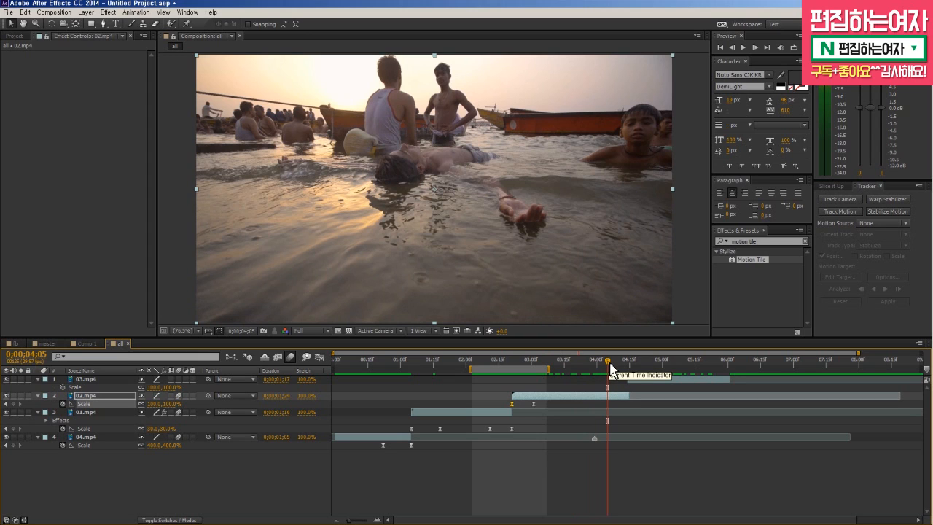
left_click_drag(608, 366, 628, 366)
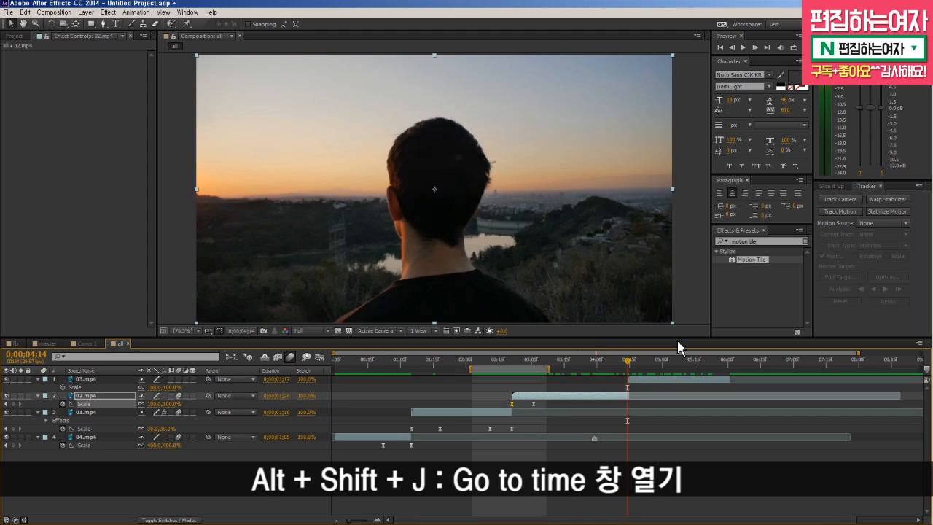
key("alt+shift+j")
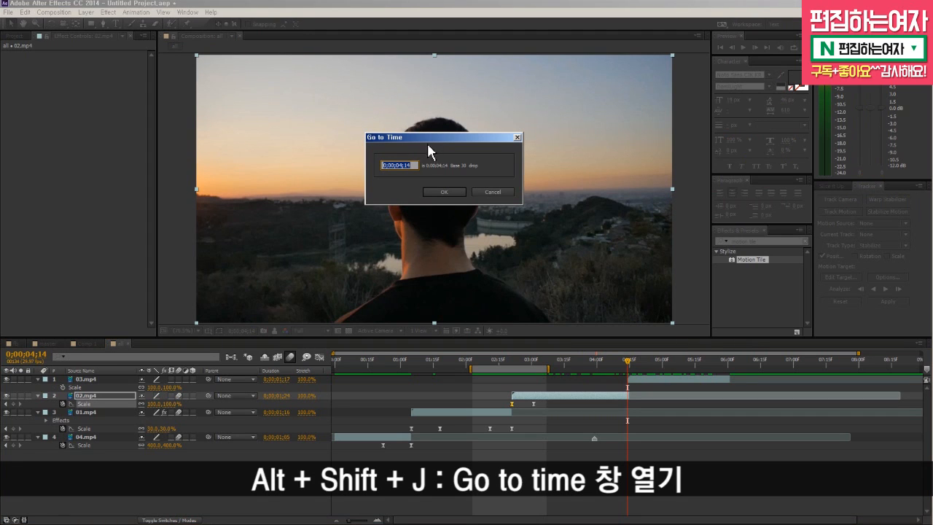
left_click_drag(455, 139, 475, 228)
type("+4")
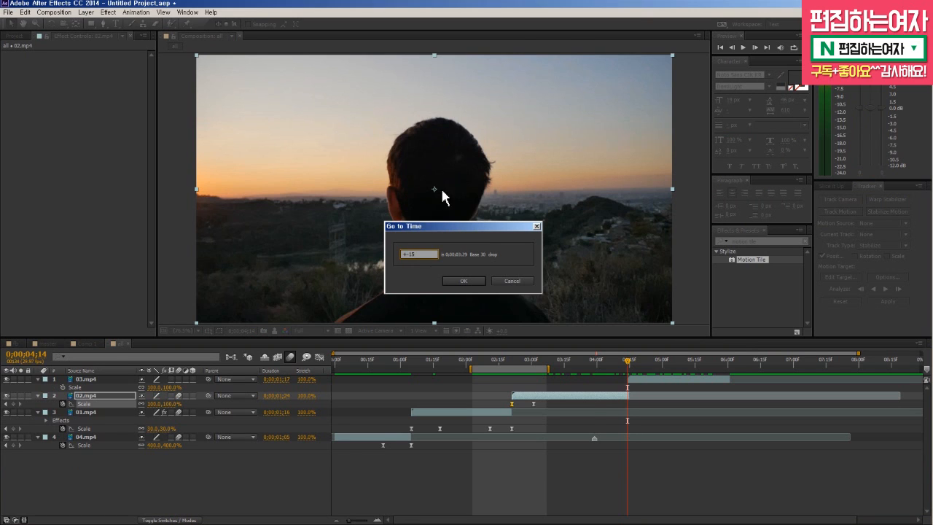
key("Return")
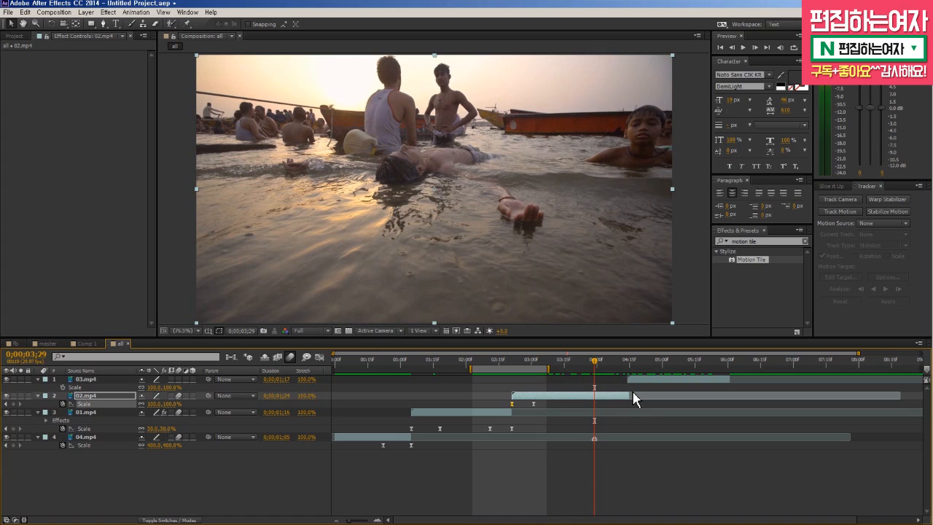
key("r")
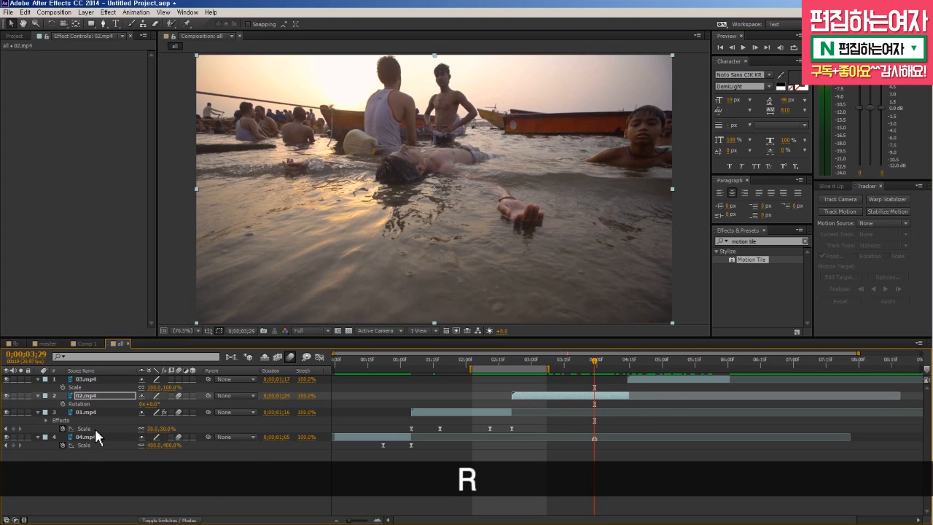
left_click(62, 403)
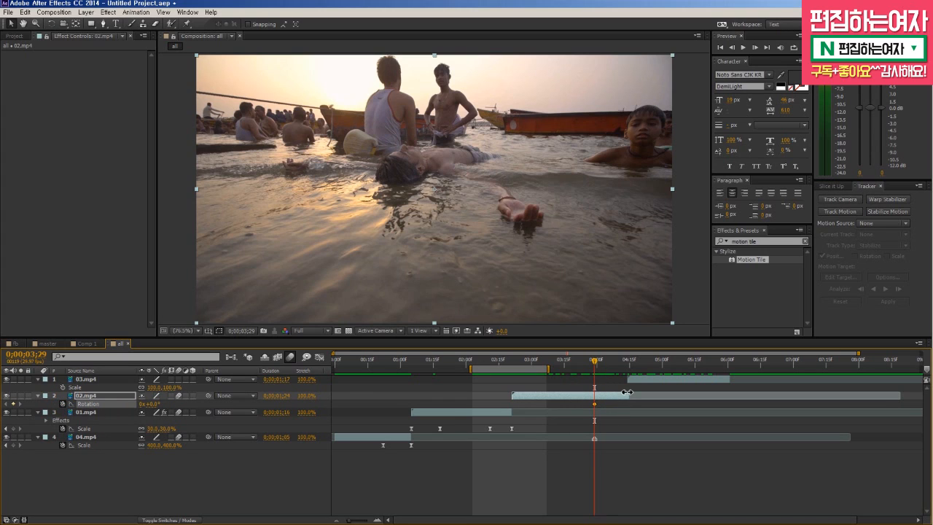
- Set 02.mp4's Rotation to -180° at the cut to 03.mp4, at 0;00;04;14
left_click_drag(596, 361, 626, 362)
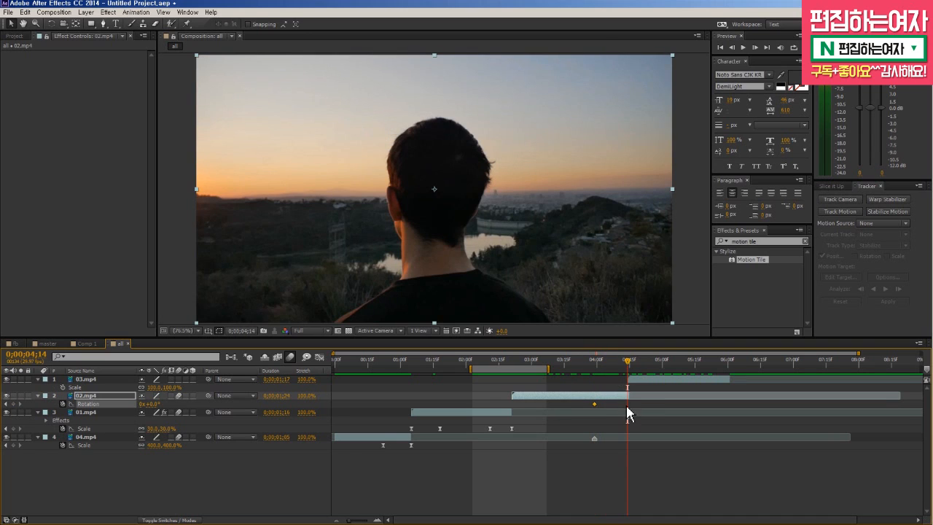
left_click(153, 403)
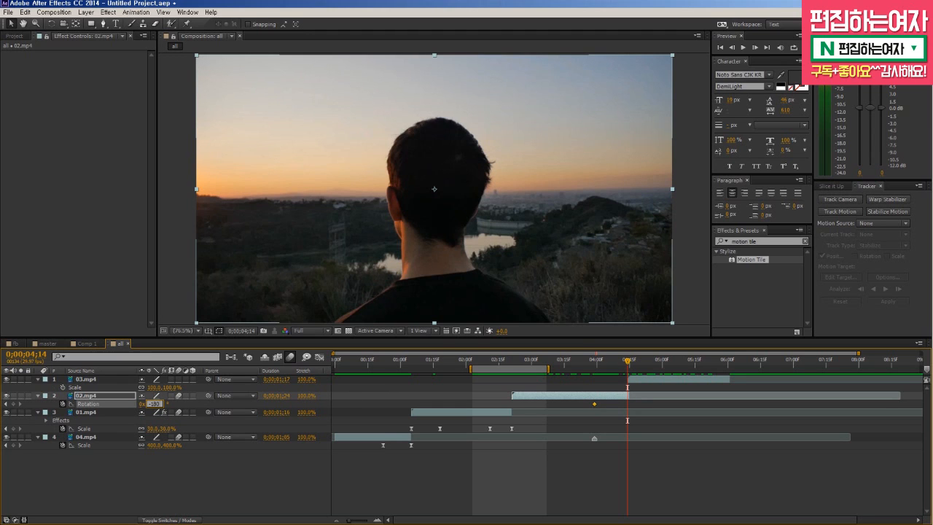
type("-180")
key("Return")
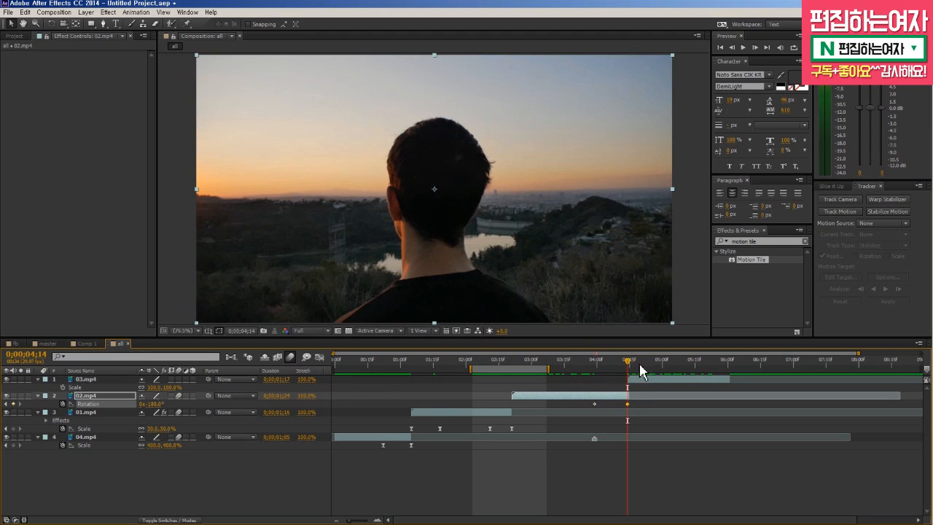
- Turn off the composition's motion blur and scrub through 02.mp4's rotation to check its edges
left_click(593, 369)
mouse_move(596, 375)
left_mouse_down()
mouse_move(641, 375)
mouse_move(575, 378)
mouse_move(605, 376)
left_mouse_up()
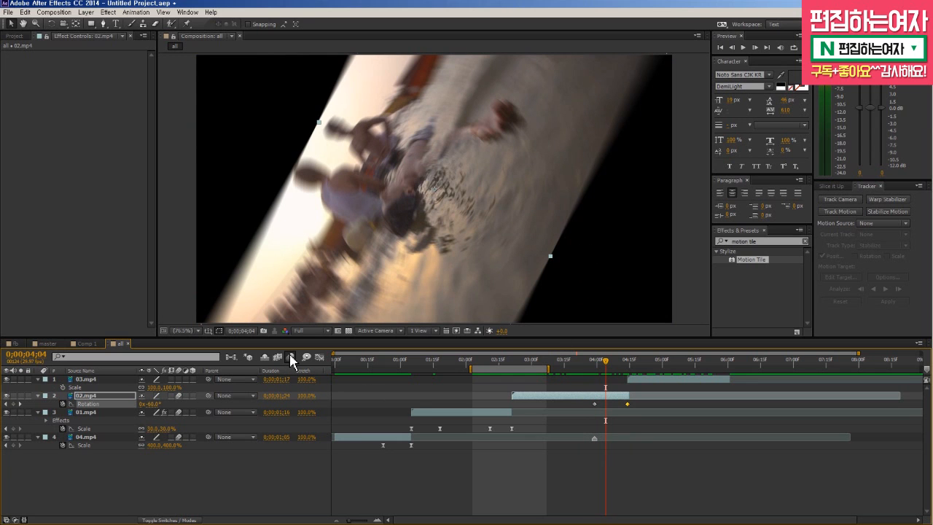
mouse_move(602, 365)
left_mouse_down()
mouse_move(516, 368)
mouse_move(614, 372)
left_mouse_up()
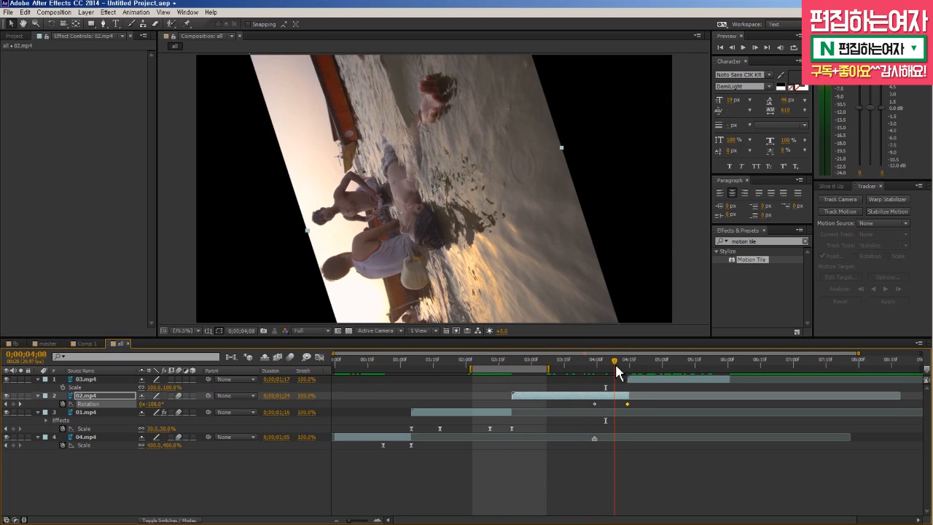
- Copy the Motion Tile effect from 01.mp4 to 02.mp4 with its 400 output size and mirrored edges
left_click(468, 413)
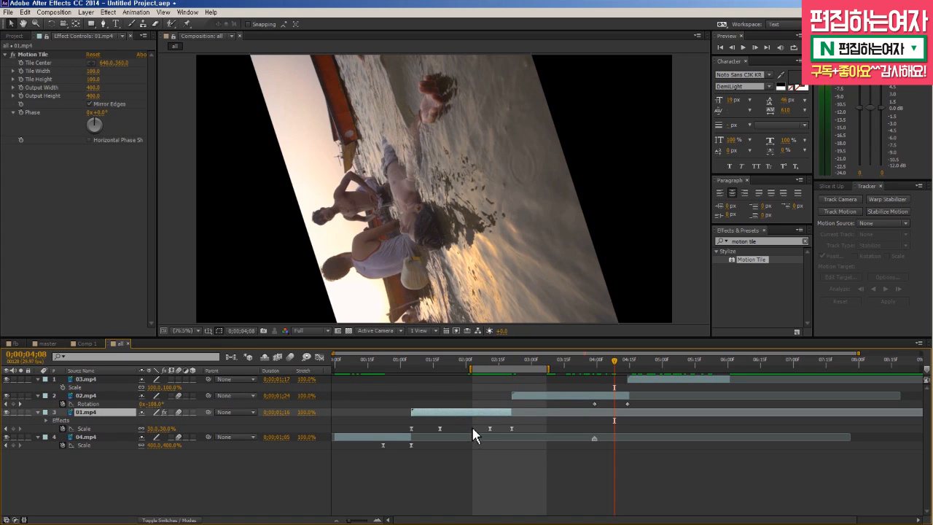
left_click(35, 53)
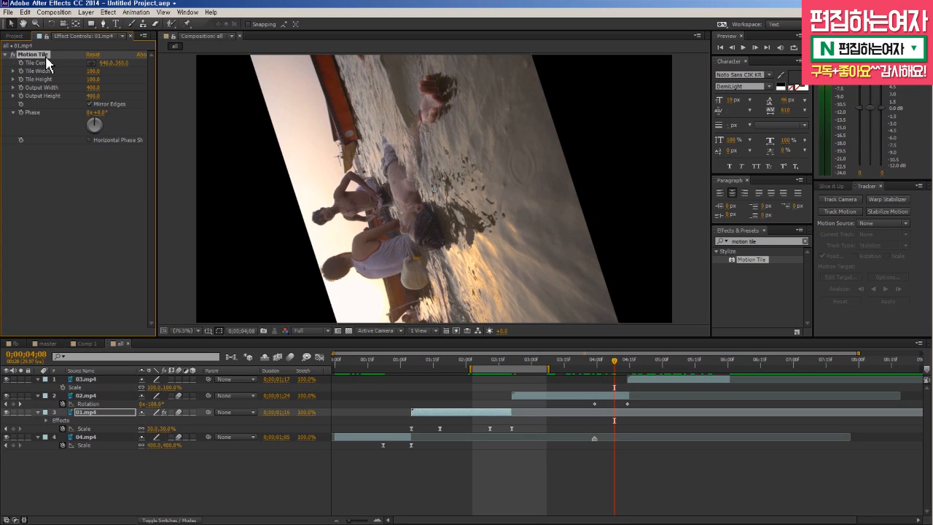
left_click(581, 403)
left_click(573, 360)
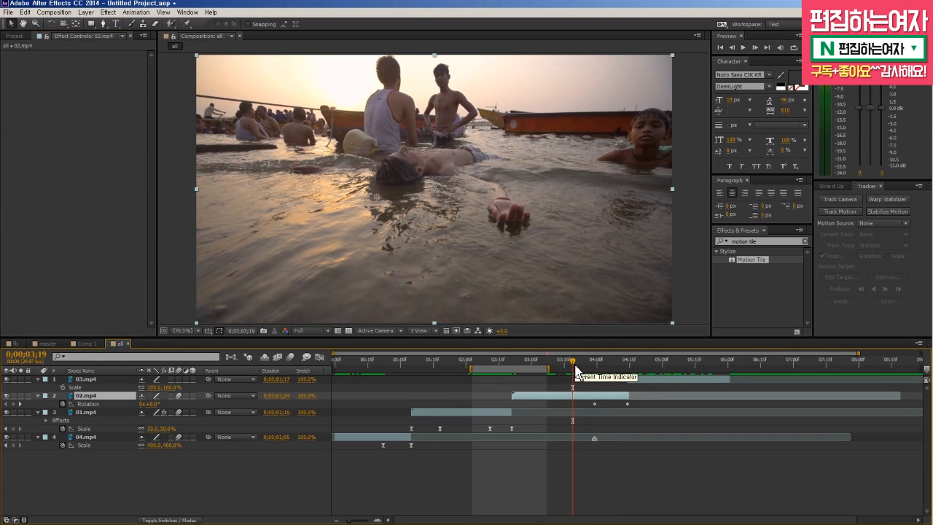
key("ctrl+v")
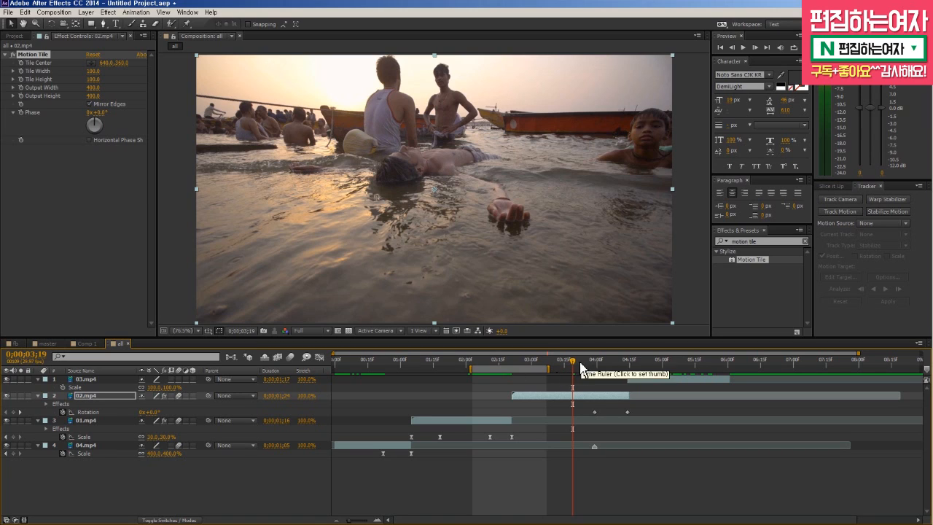
left_click_drag(574, 364, 591, 401)
- Keyframe 03.mp4's Rotation at 180° on its first frame, at 0;00;04;14
left_click(654, 378)
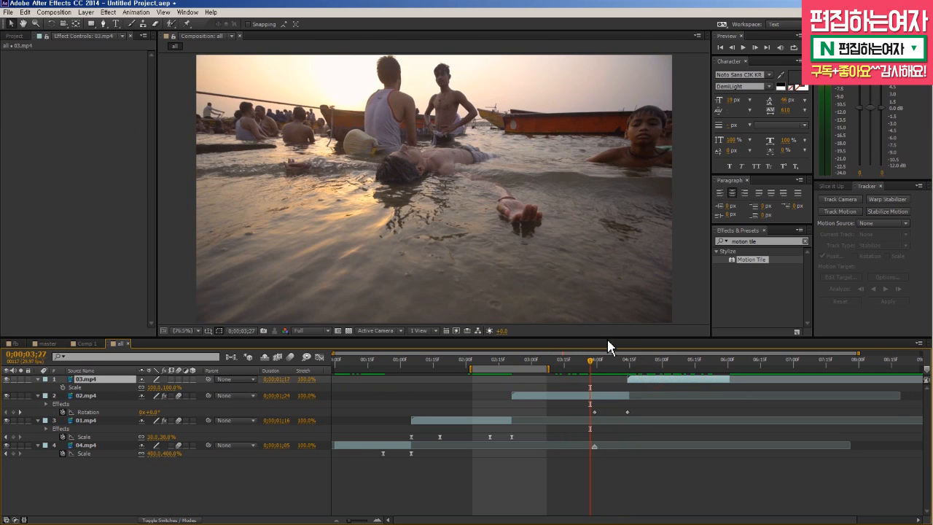
left_click_drag(598, 361, 628, 363)
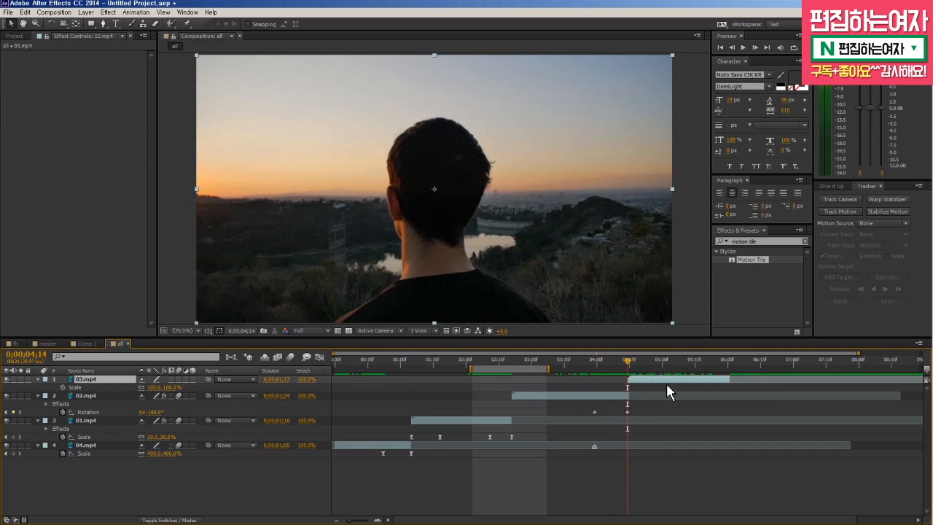
mouse_move(627, 361)
left_mouse_down()
mouse_move(684, 377)
mouse_move(628, 368)
left_mouse_up()
key("r")
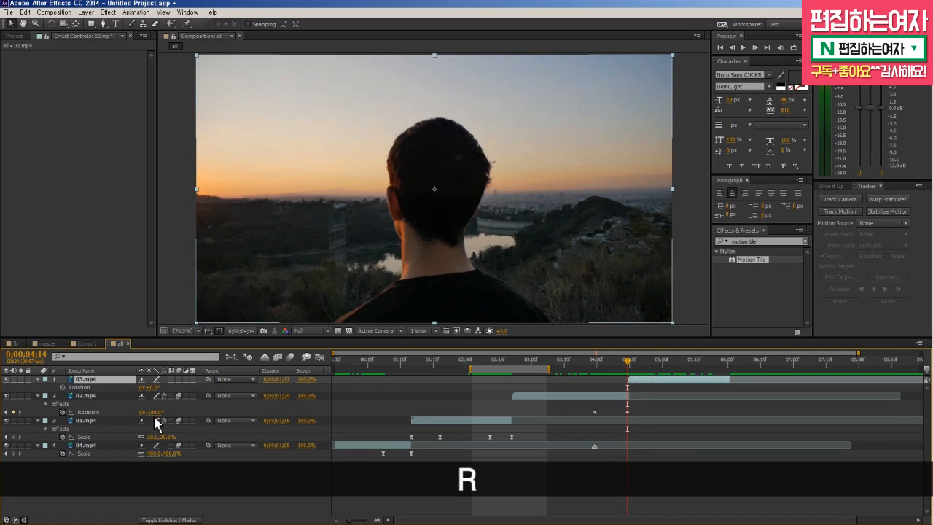
left_click(151, 387)
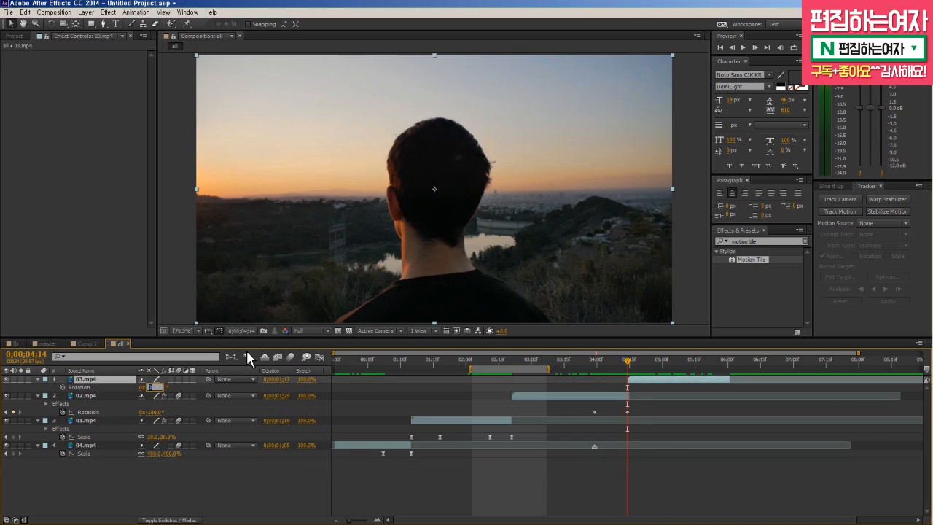
type("180")
key("Return")
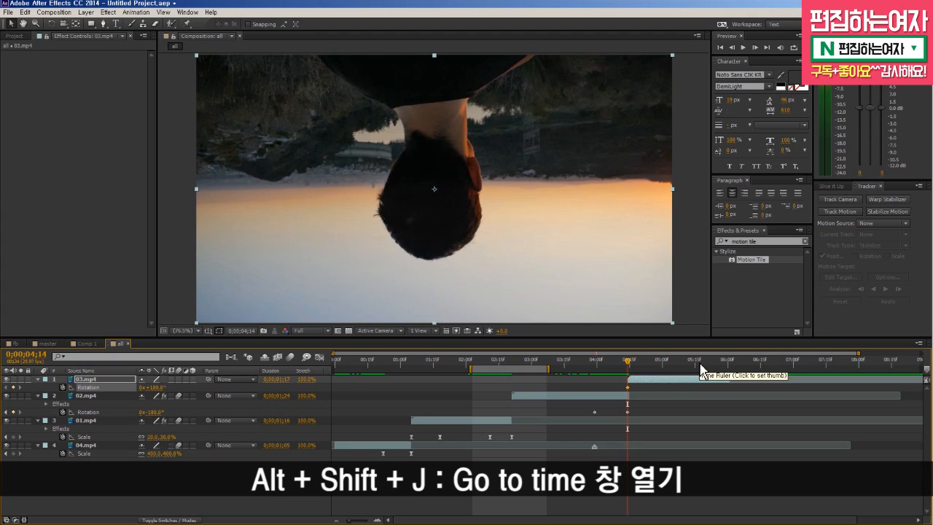
- Set 03.mp4's Rotation to 0° at 0;00;04;29, 15 frames after its first frame
key("alt+shift+j")
type("4")
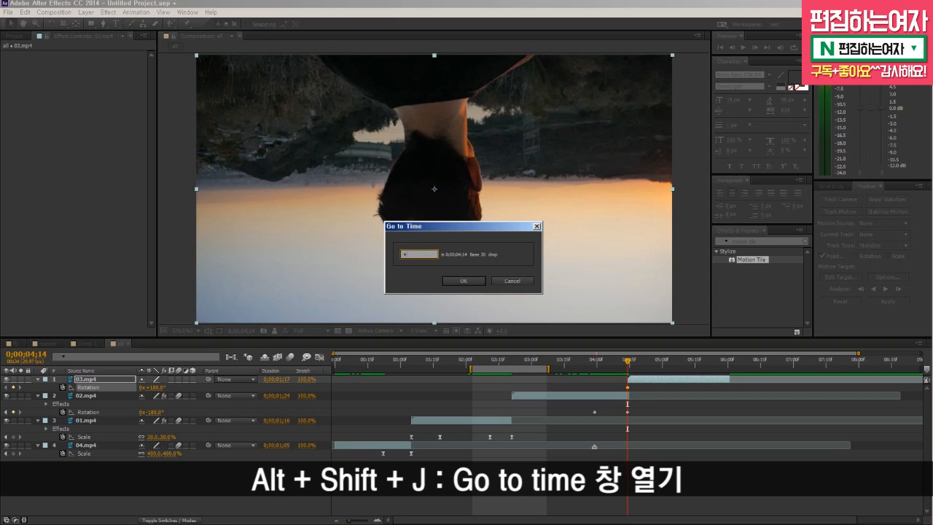
key("Return")
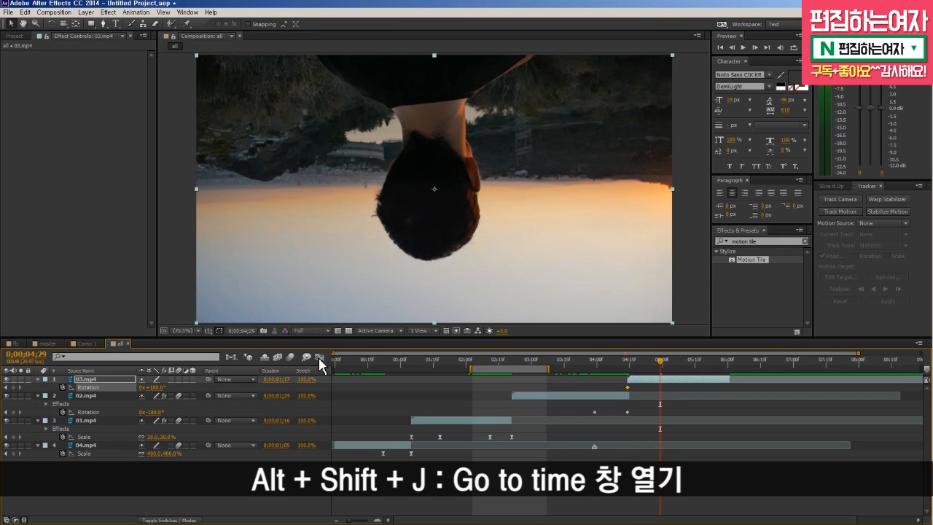
left_click(158, 387)
type("0")
key("Return")
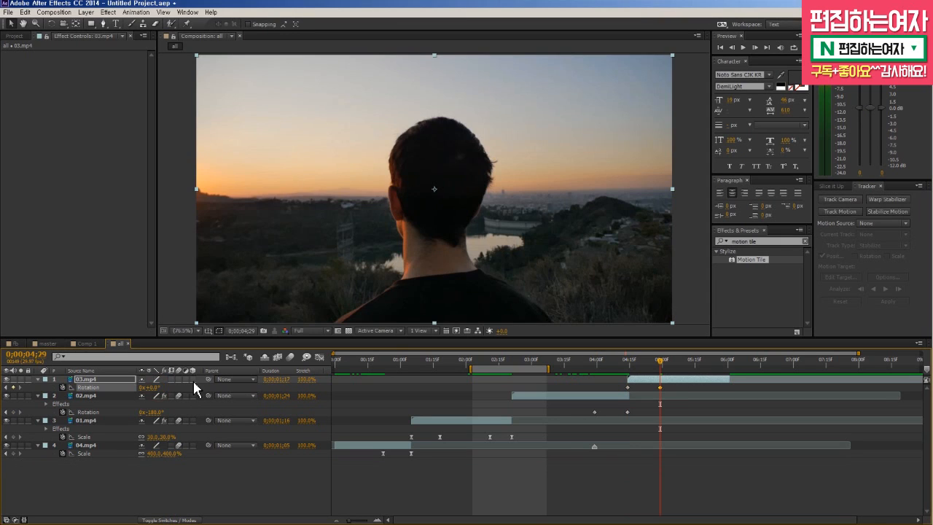
- Copy the Motion Tile effect from 02.mp4 to 03.mp4 with its 400 output size and mirrored edges, and scrub back through the rotation transition
left_click_drag(604, 364, 649, 379)
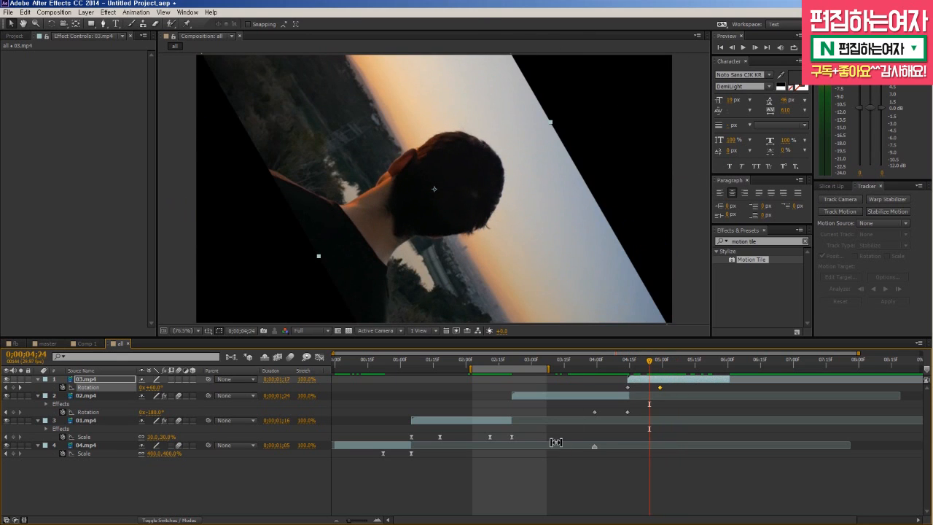
left_click(553, 395)
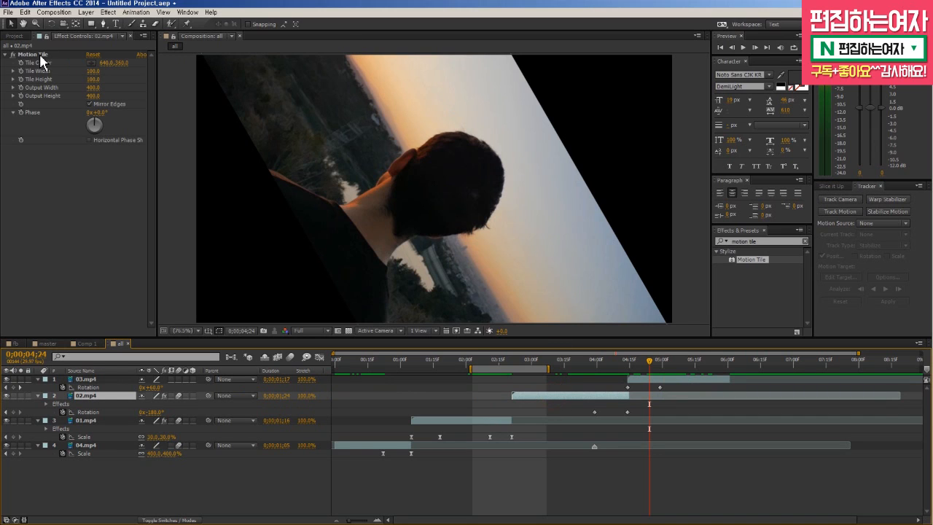
left_click(39, 53)
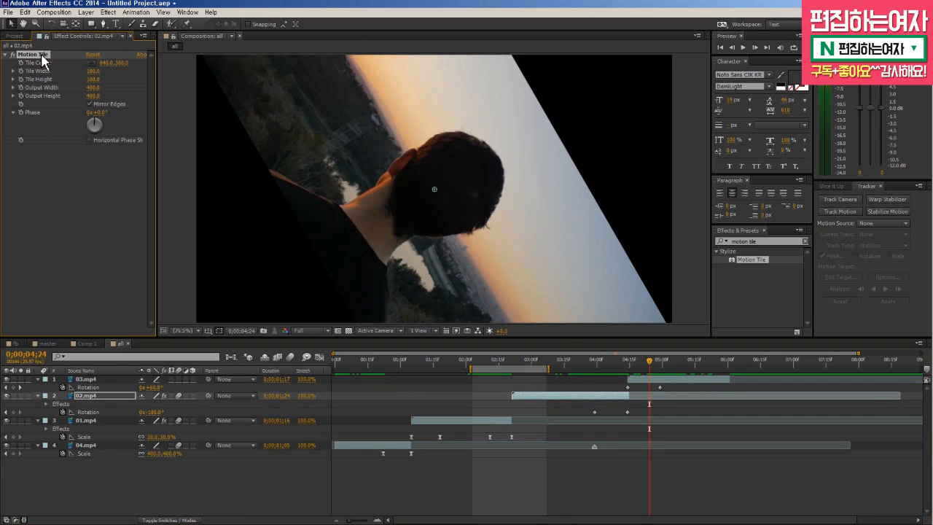
left_click(681, 380)
key("ctrl+alt+shift+e")
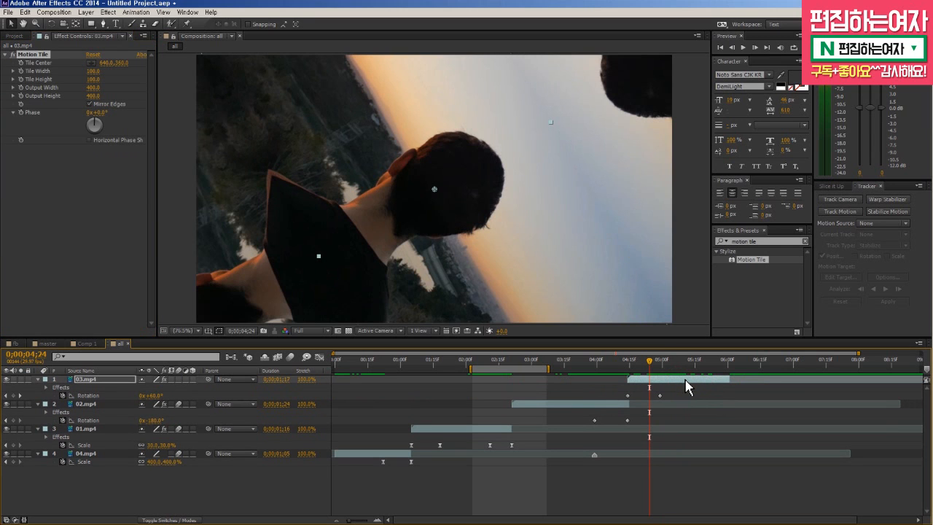
left_click_drag(647, 359, 598, 375)
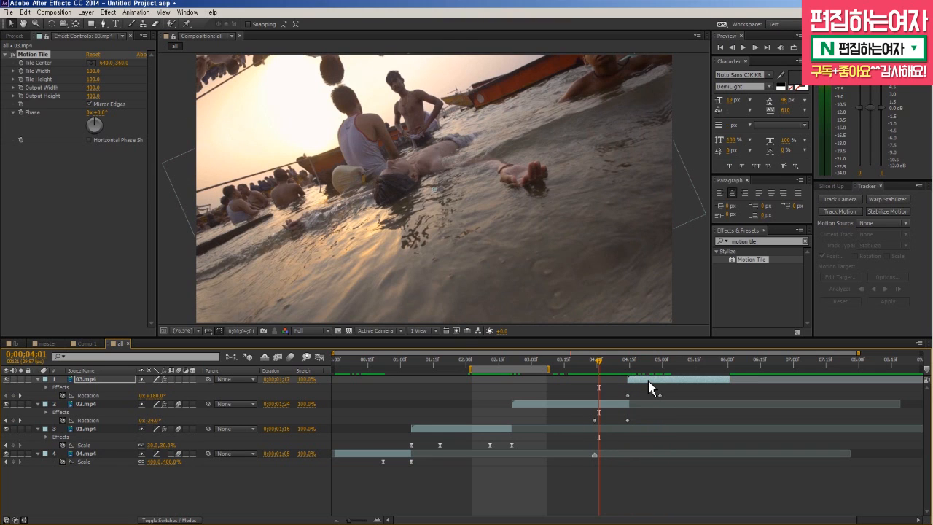
- Apply Easy Ease to both Rotation keyframes of 02.mp4
left_click(586, 407)
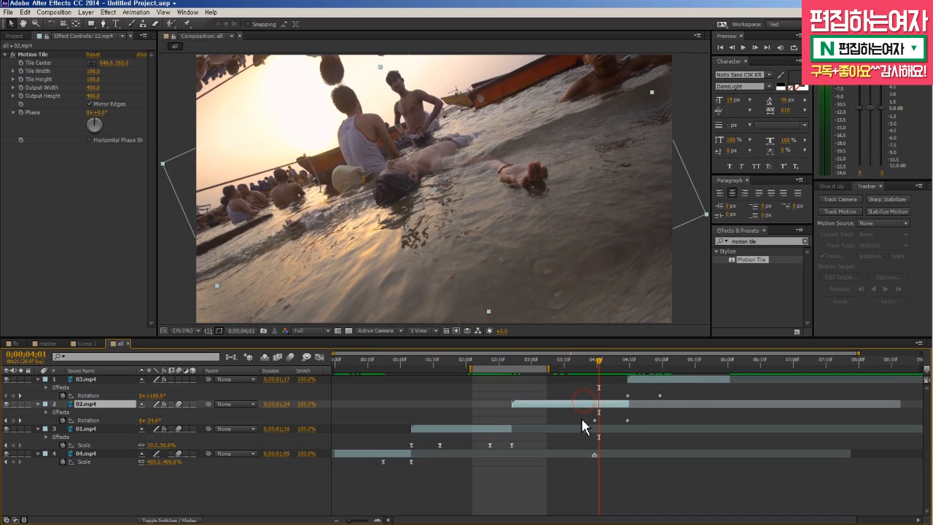
left_click_drag(587, 419, 645, 432)
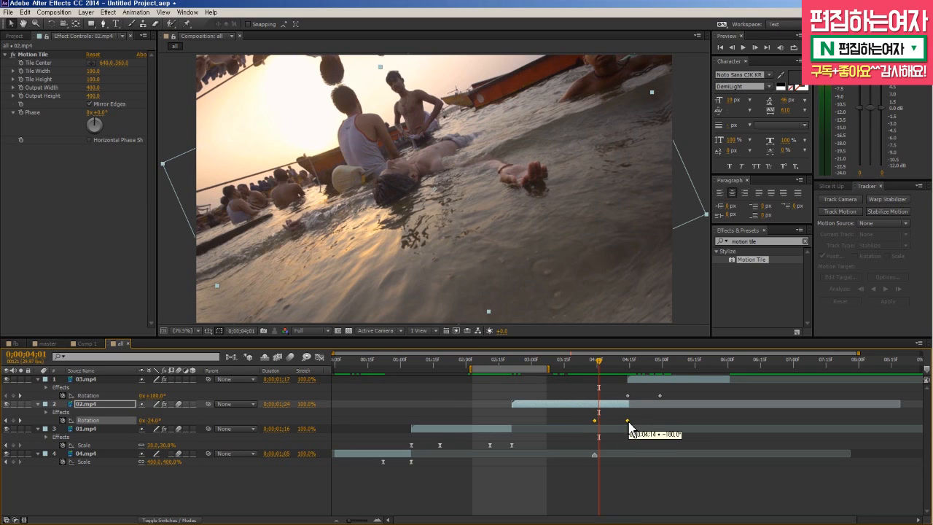
right_click(627, 422)
mouse_move(691, 418)
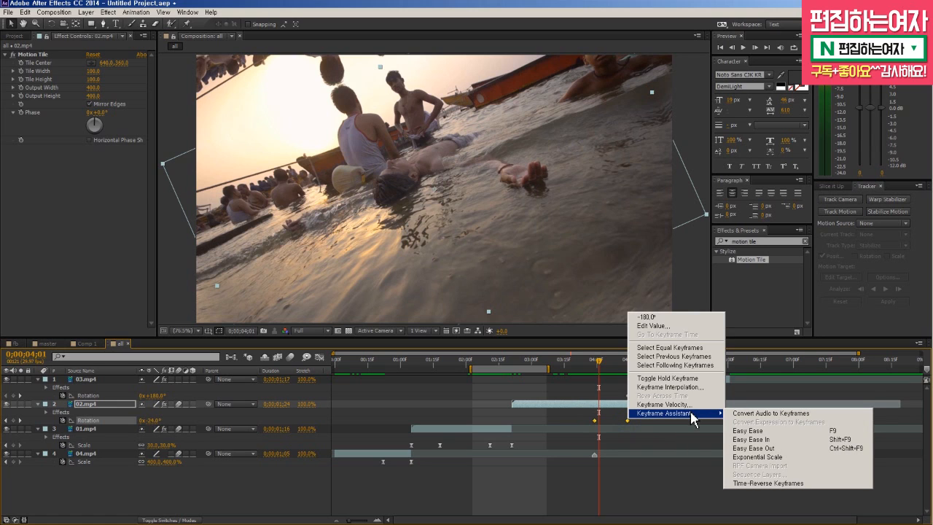
left_click(778, 431)
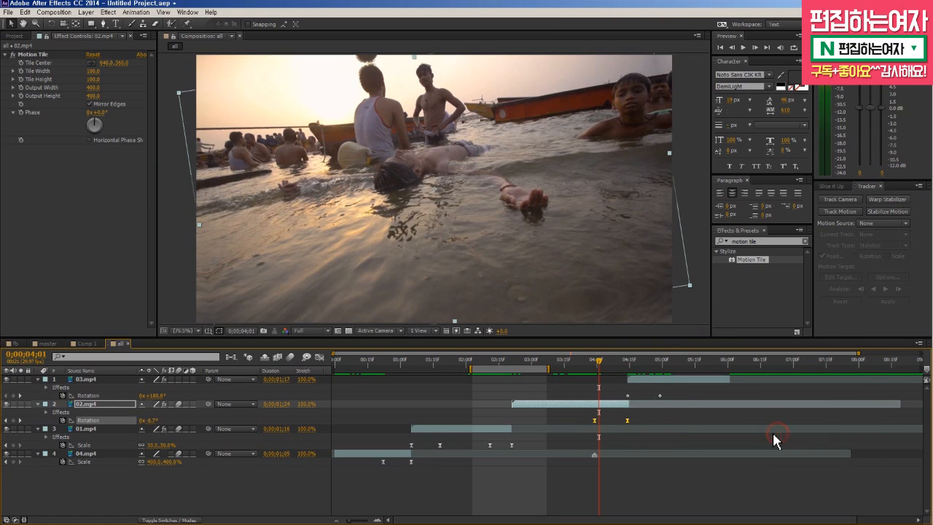
- Reshape 02.mp4's Rotation curve so it starts almost flat and drops steeply into the last keyframe
left_click(319, 356)
scroll(612, 417, "up", 2)
left_click_drag(625, 403, 597, 426)
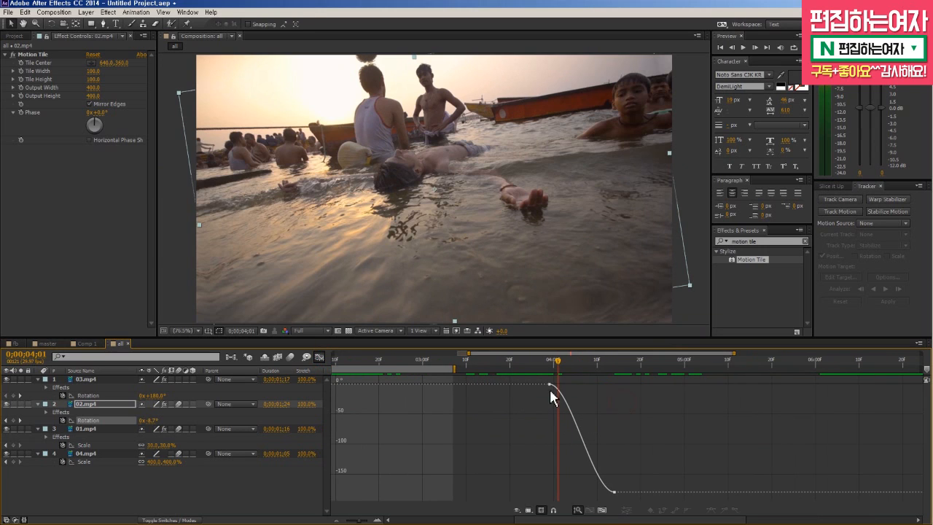
left_click(551, 383)
left_click_drag(593, 492, 617, 457)
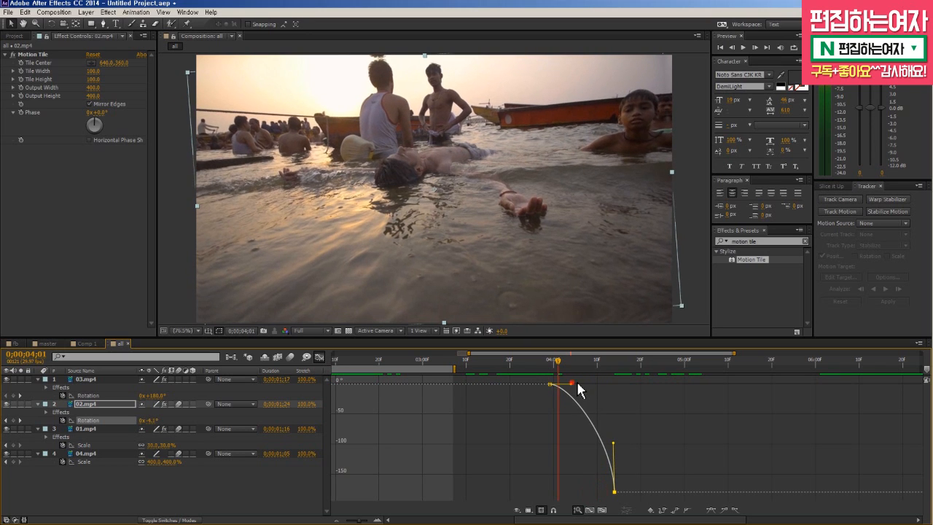
left_click_drag(571, 384, 626, 388)
left_click_drag(616, 446, 615, 390)
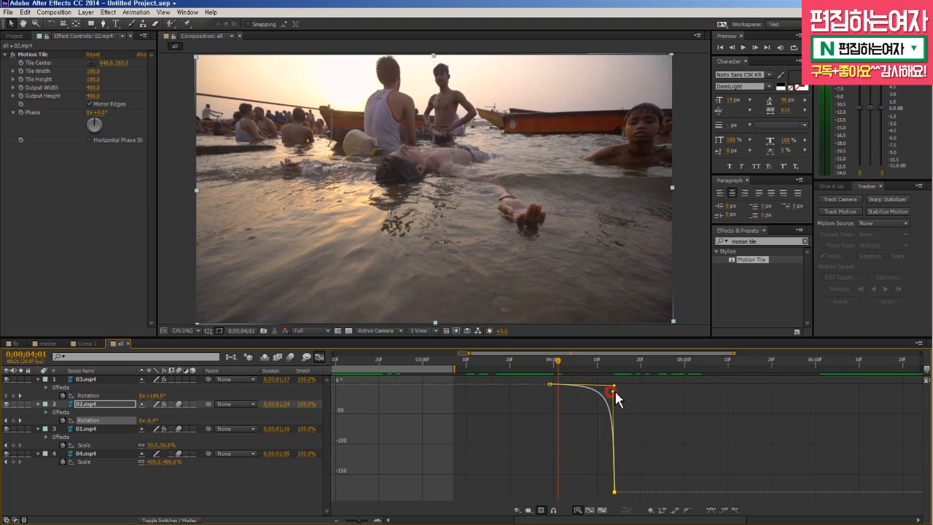
mouse_move(567, 362)
left_mouse_down()
mouse_move(541, 359)
mouse_move(639, 369)
mouse_move(571, 368)
left_mouse_up()
left_click(320, 357)
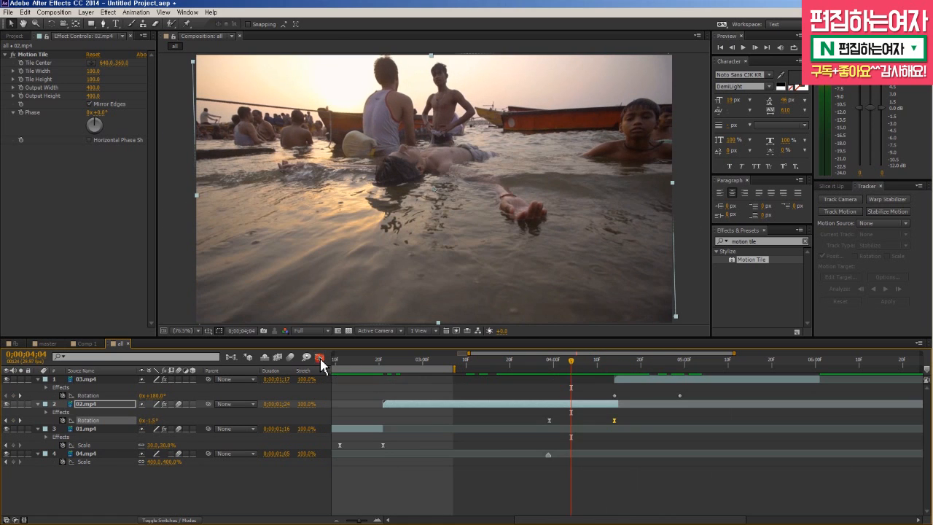
- Apply Easy Ease to both Rotation keyframes of 03.mp4
scroll(615, 391, "down", 1)
left_click_drag(589, 390, 610, 388)
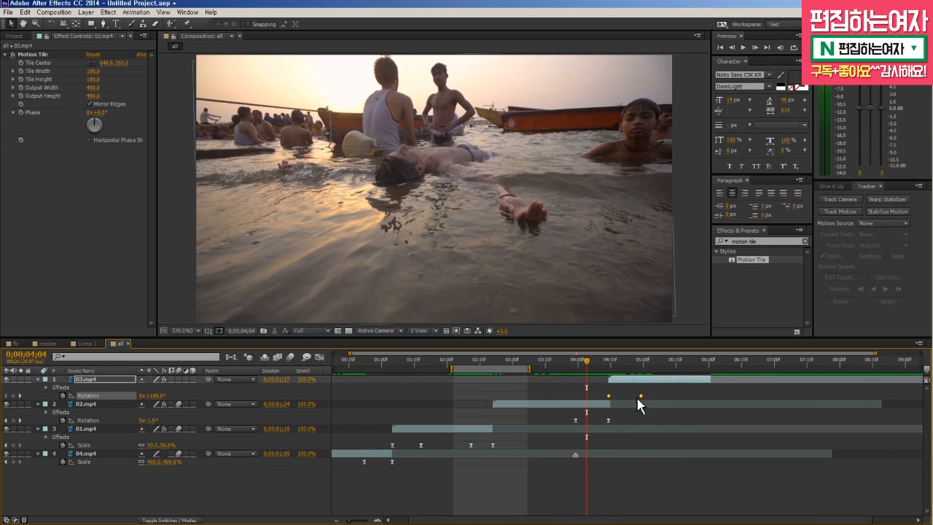
right_click(642, 399)
mouse_move(705, 499)
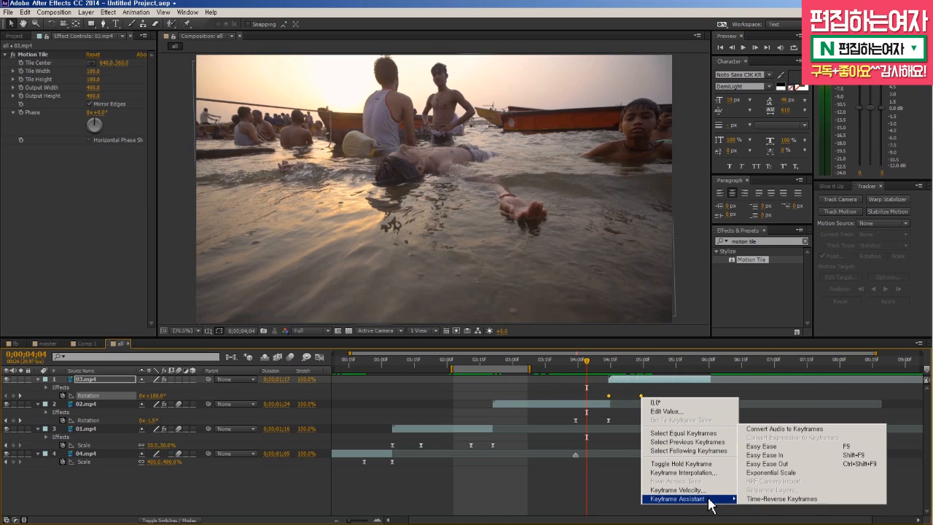
left_click(797, 445)
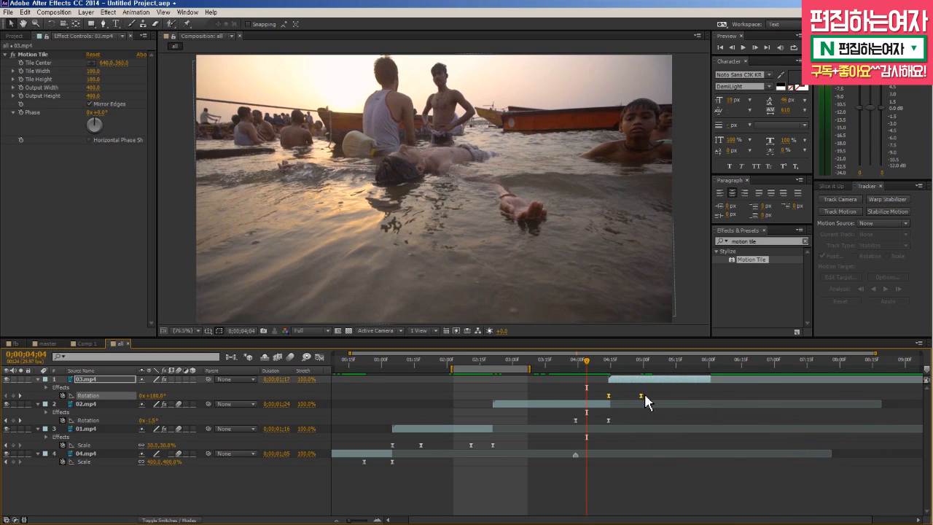
- Reshape 03.mp4's Rotation curve so it drops steeply from the first keyframe and flattens into the last one
left_click(319, 357)
left_click_drag(624, 382, 600, 390)
left_click_drag(694, 464, 630, 510)
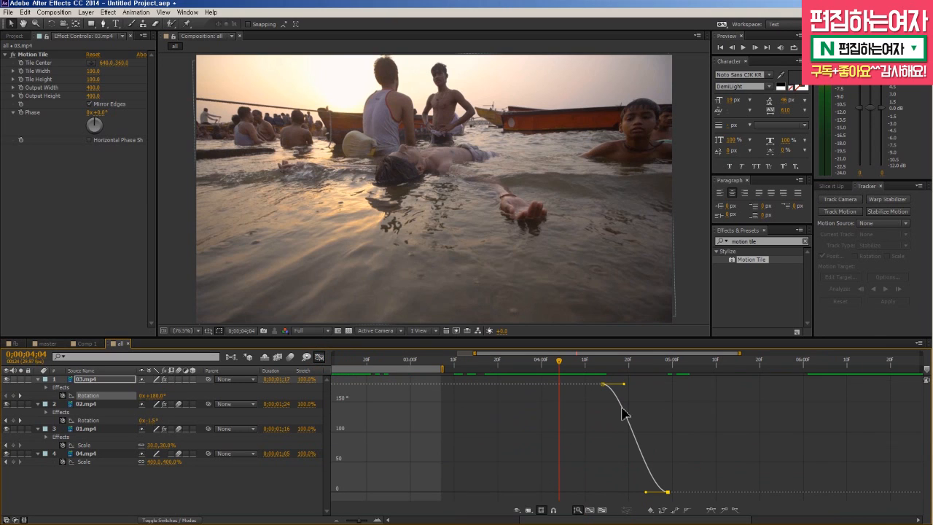
left_click_drag(625, 380, 599, 496)
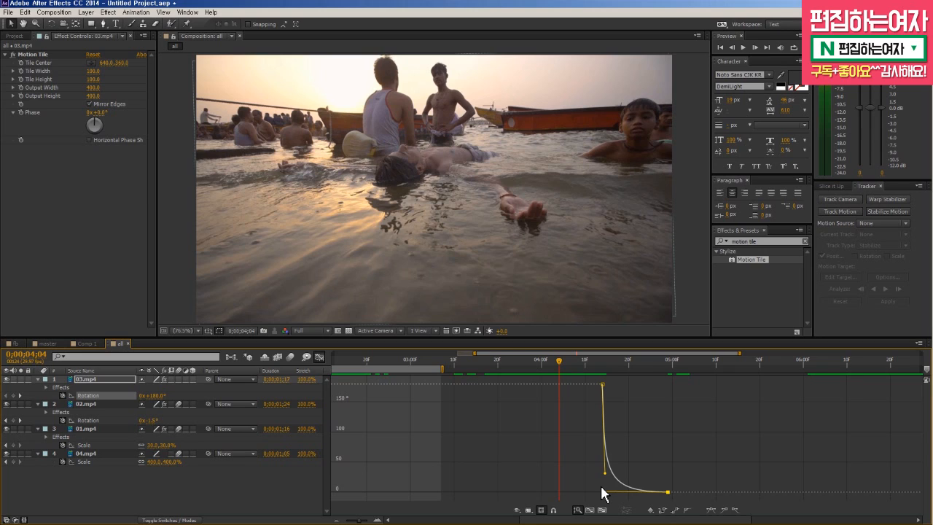
left_click(604, 470)
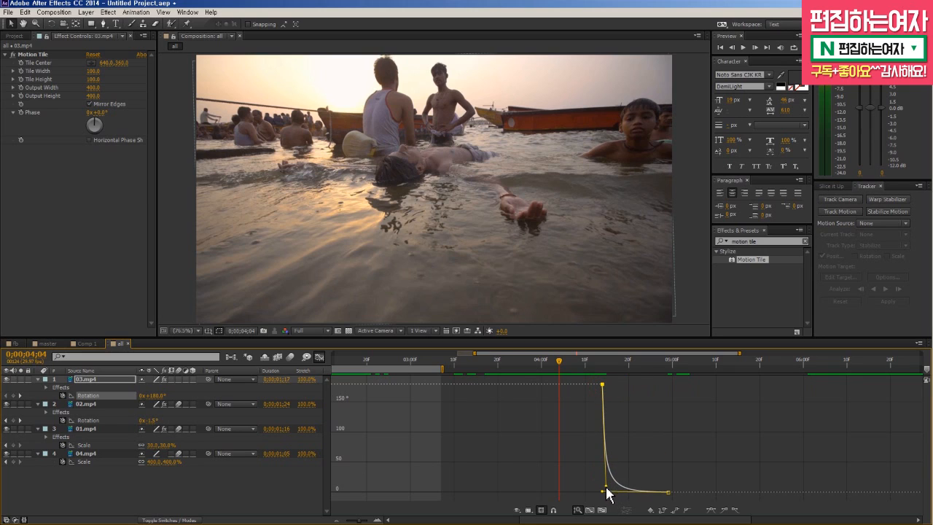
left_click_drag(559, 361, 646, 397)
left_click(318, 357)
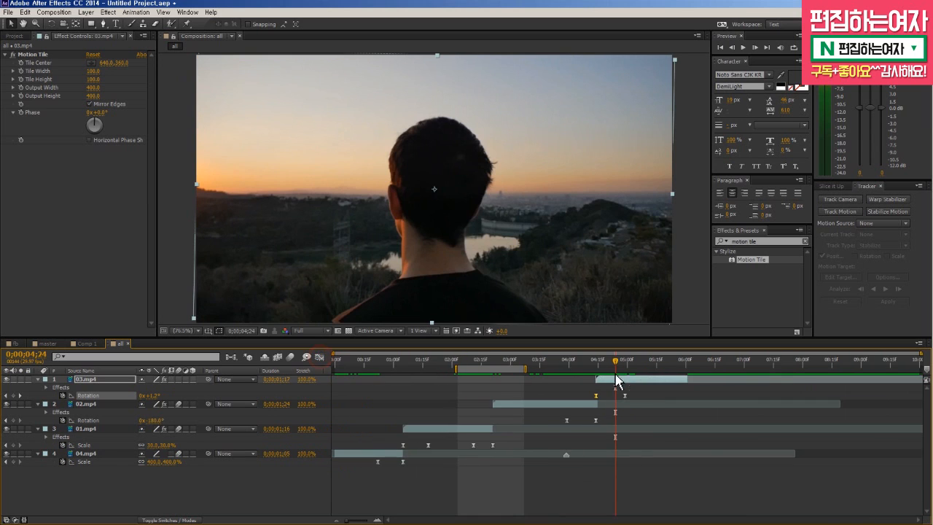
- Limit the work area to the rotation transition between 02.mp4 and 03.mp4, starting at 0;00;03;21, and preview it
left_click(551, 362)
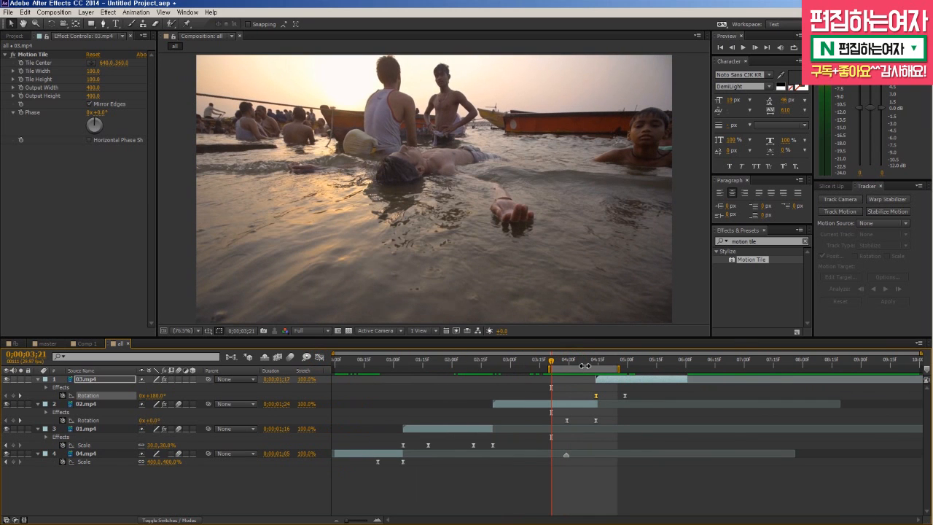
left_click_drag(631, 376, 578, 353)
key("space")
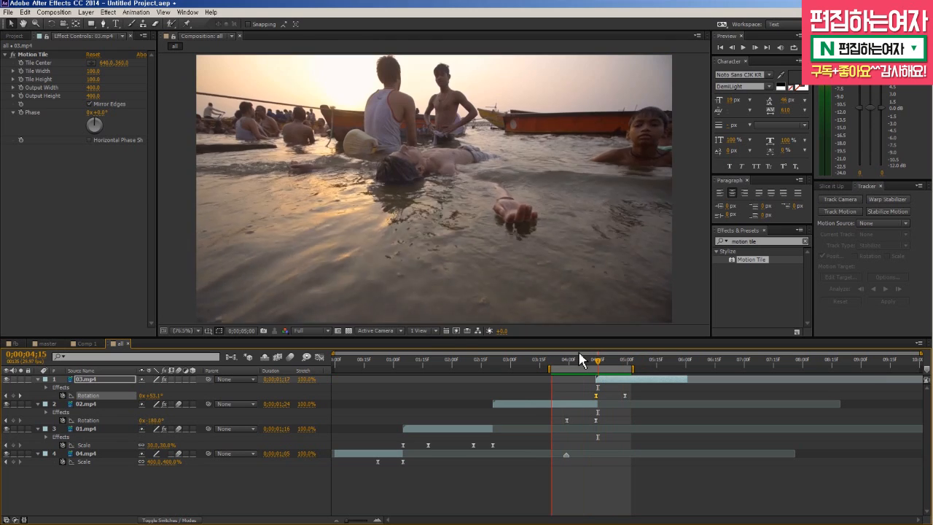
- Enable motion blur for 03.mp4 and for the composition, and preview the rotation transition
left_click(178, 380)
left_click(290, 356)
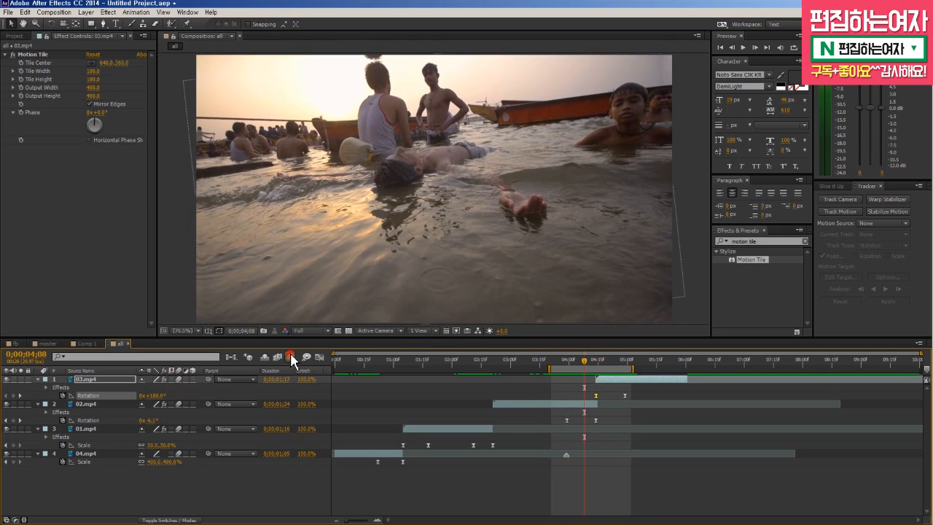
key("space")
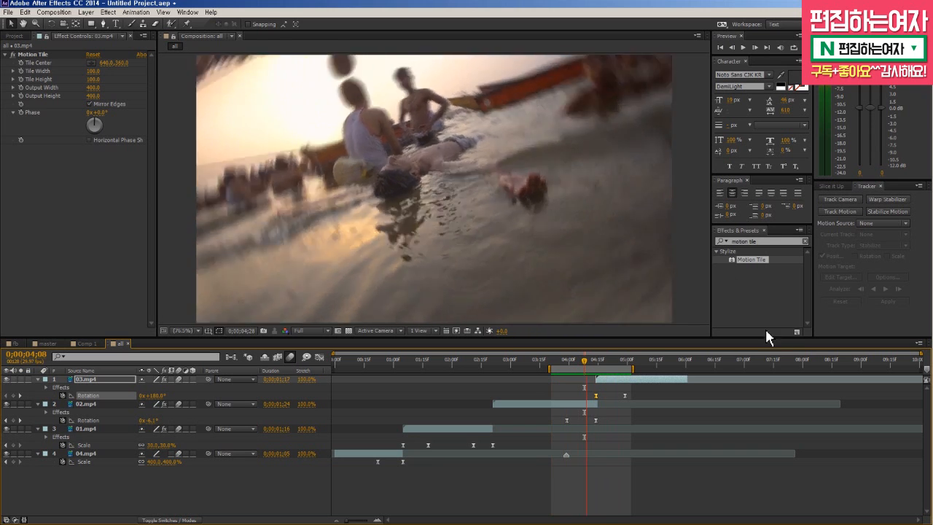
- Extend the work area from the composition's start to the end of 03.mp4 and scrub back over the earlier scale transitions
left_click_drag(547, 370, 334, 370)
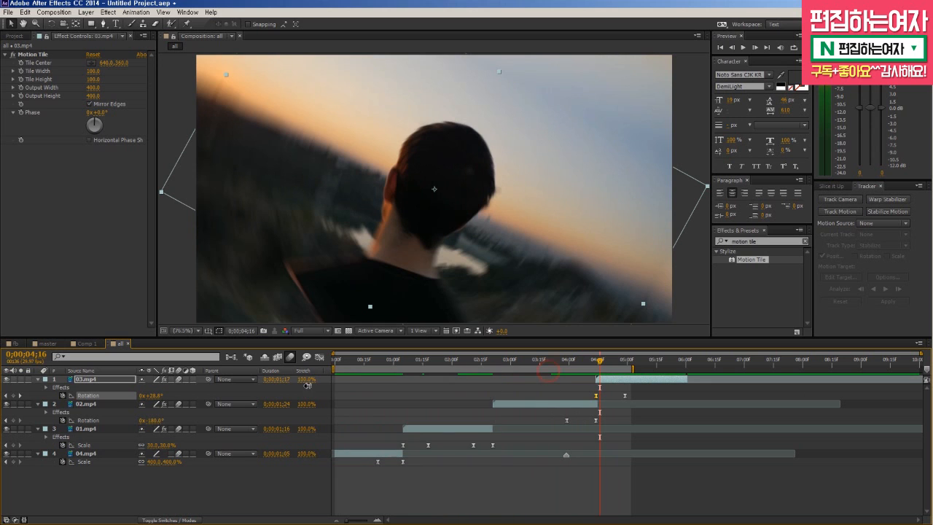
left_click_drag(633, 371, 685, 367)
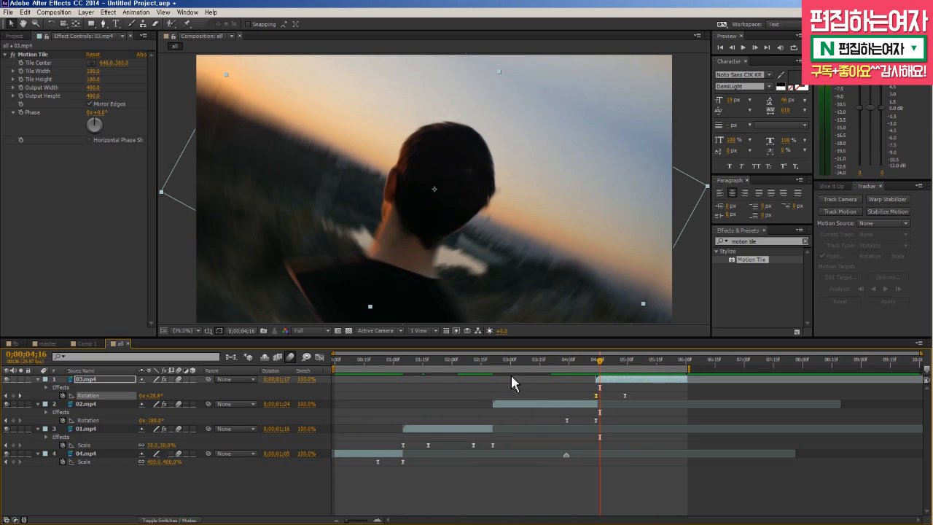
left_click_drag(422, 362, 524, 359)
left_click_drag(468, 379, 397, 446)
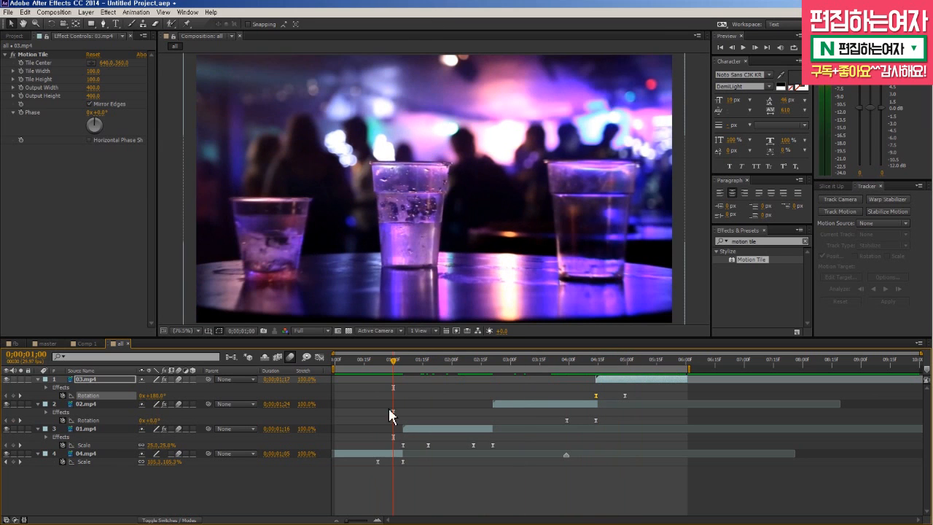
mouse_move(389, 360)
left_mouse_down()
mouse_move(411, 359)
mouse_move(389, 360)
left_mouse_up()
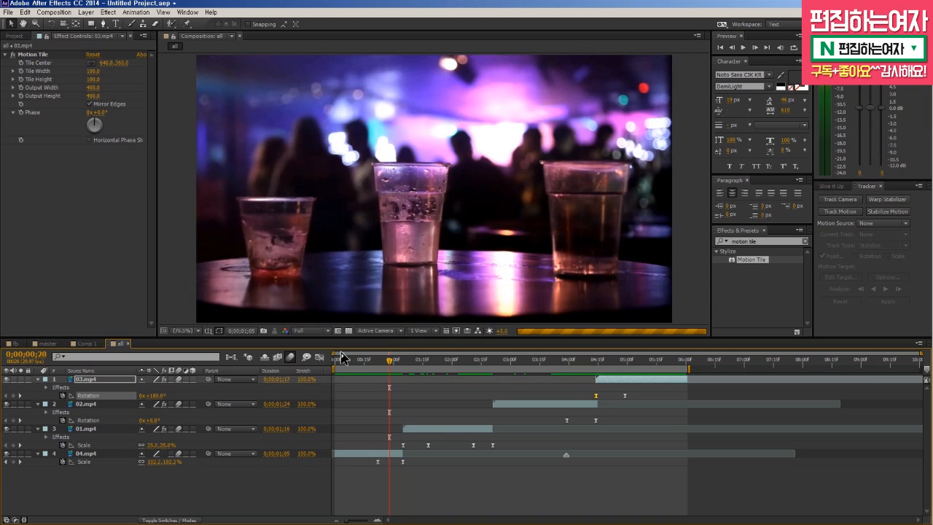